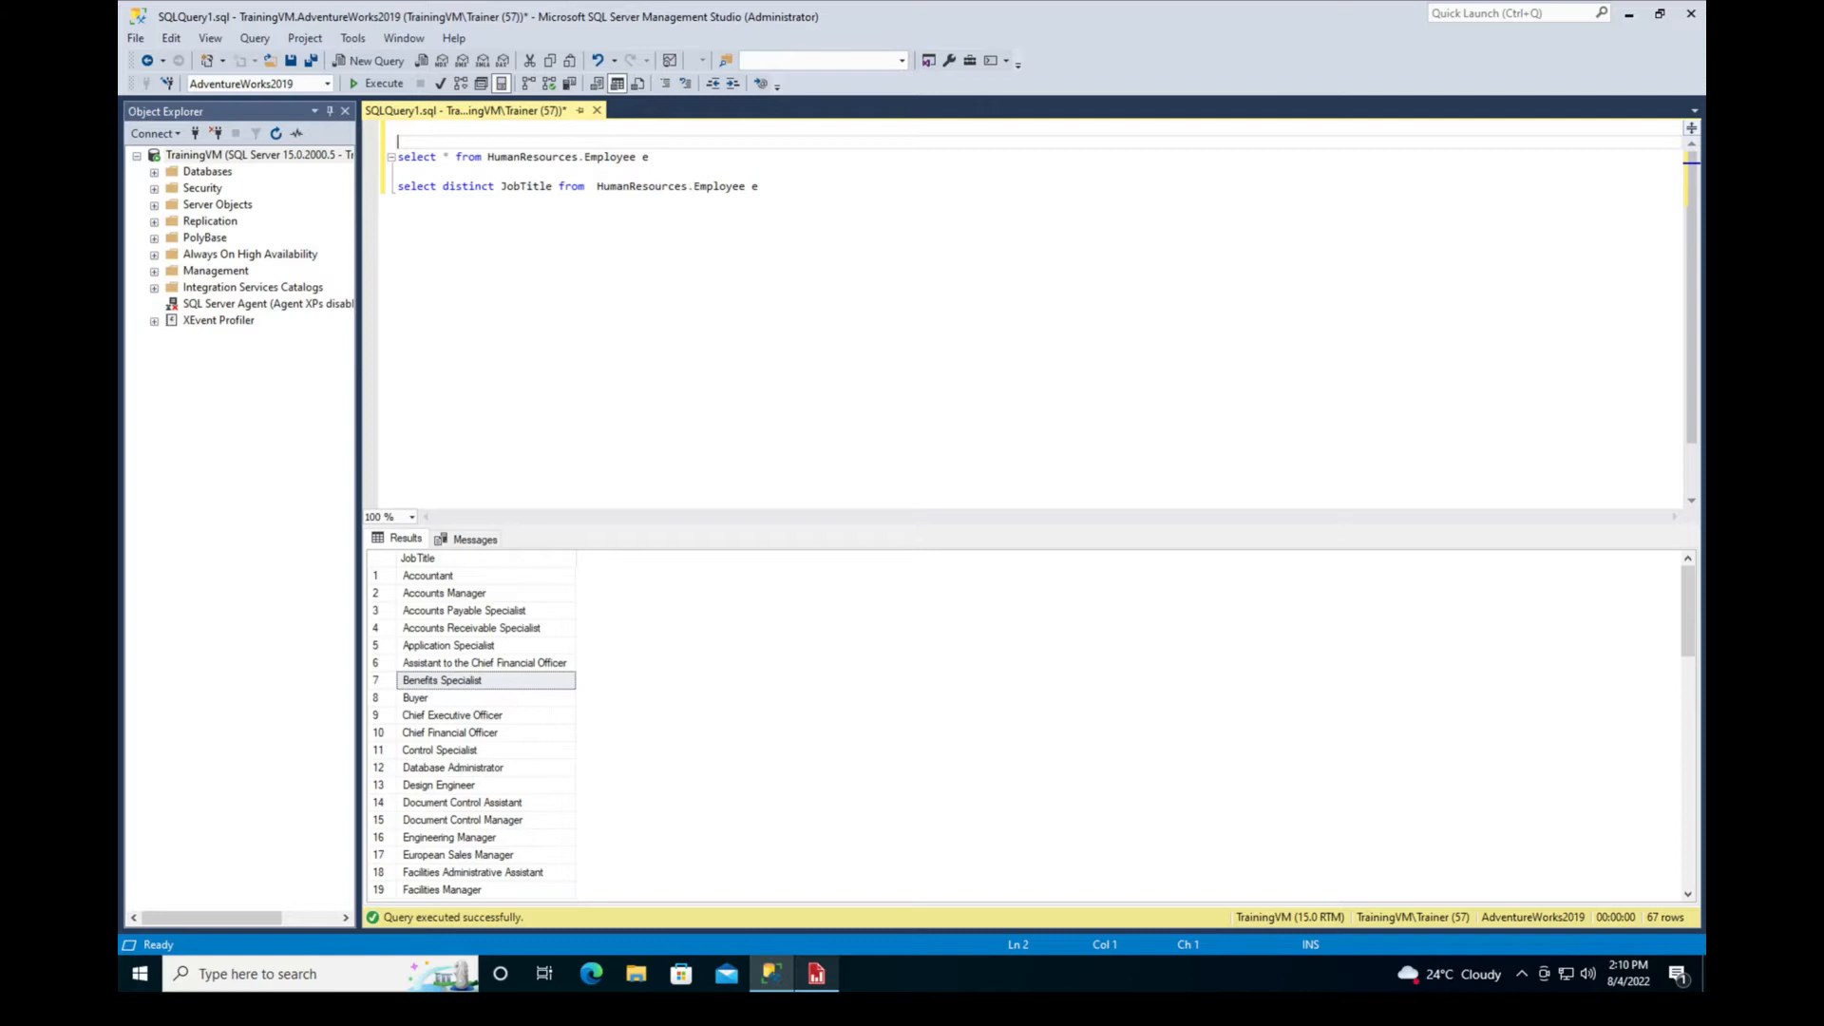
Switch to Report Builder, preview the Employee Data Report to examine its rows, and return to the design view
left_click(817, 973)
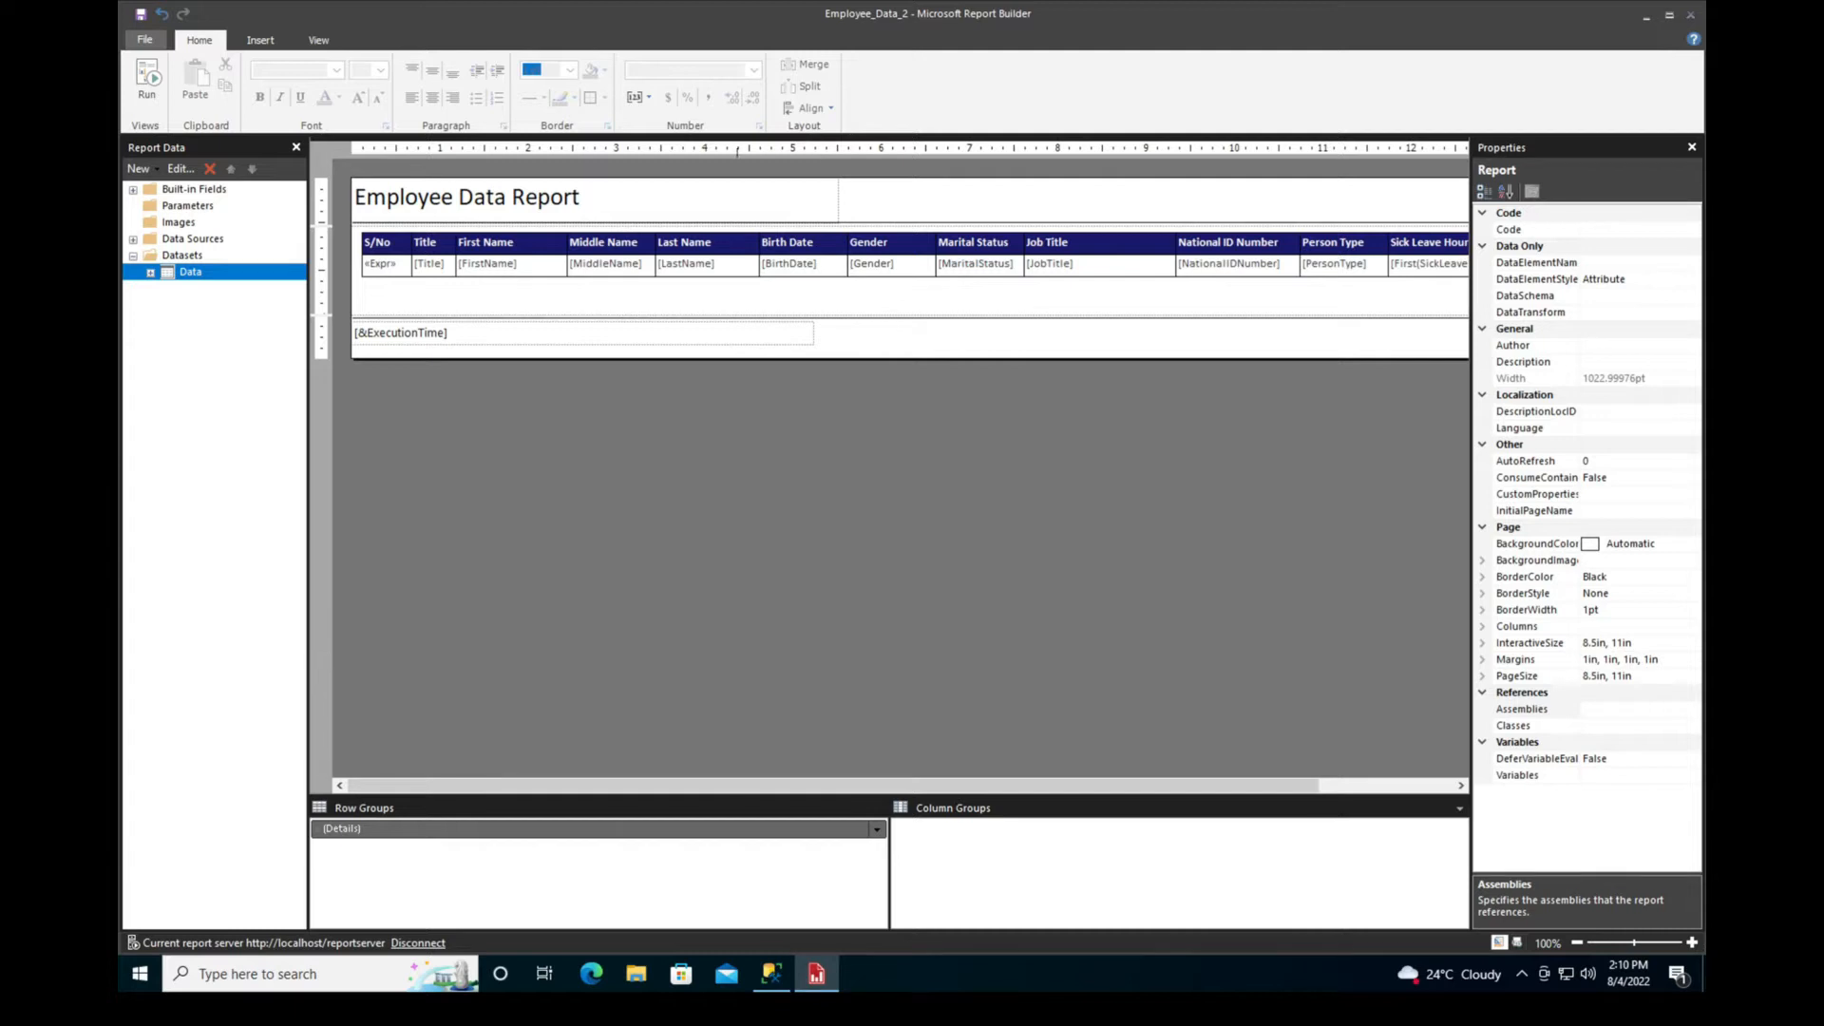
left_click(147, 83)
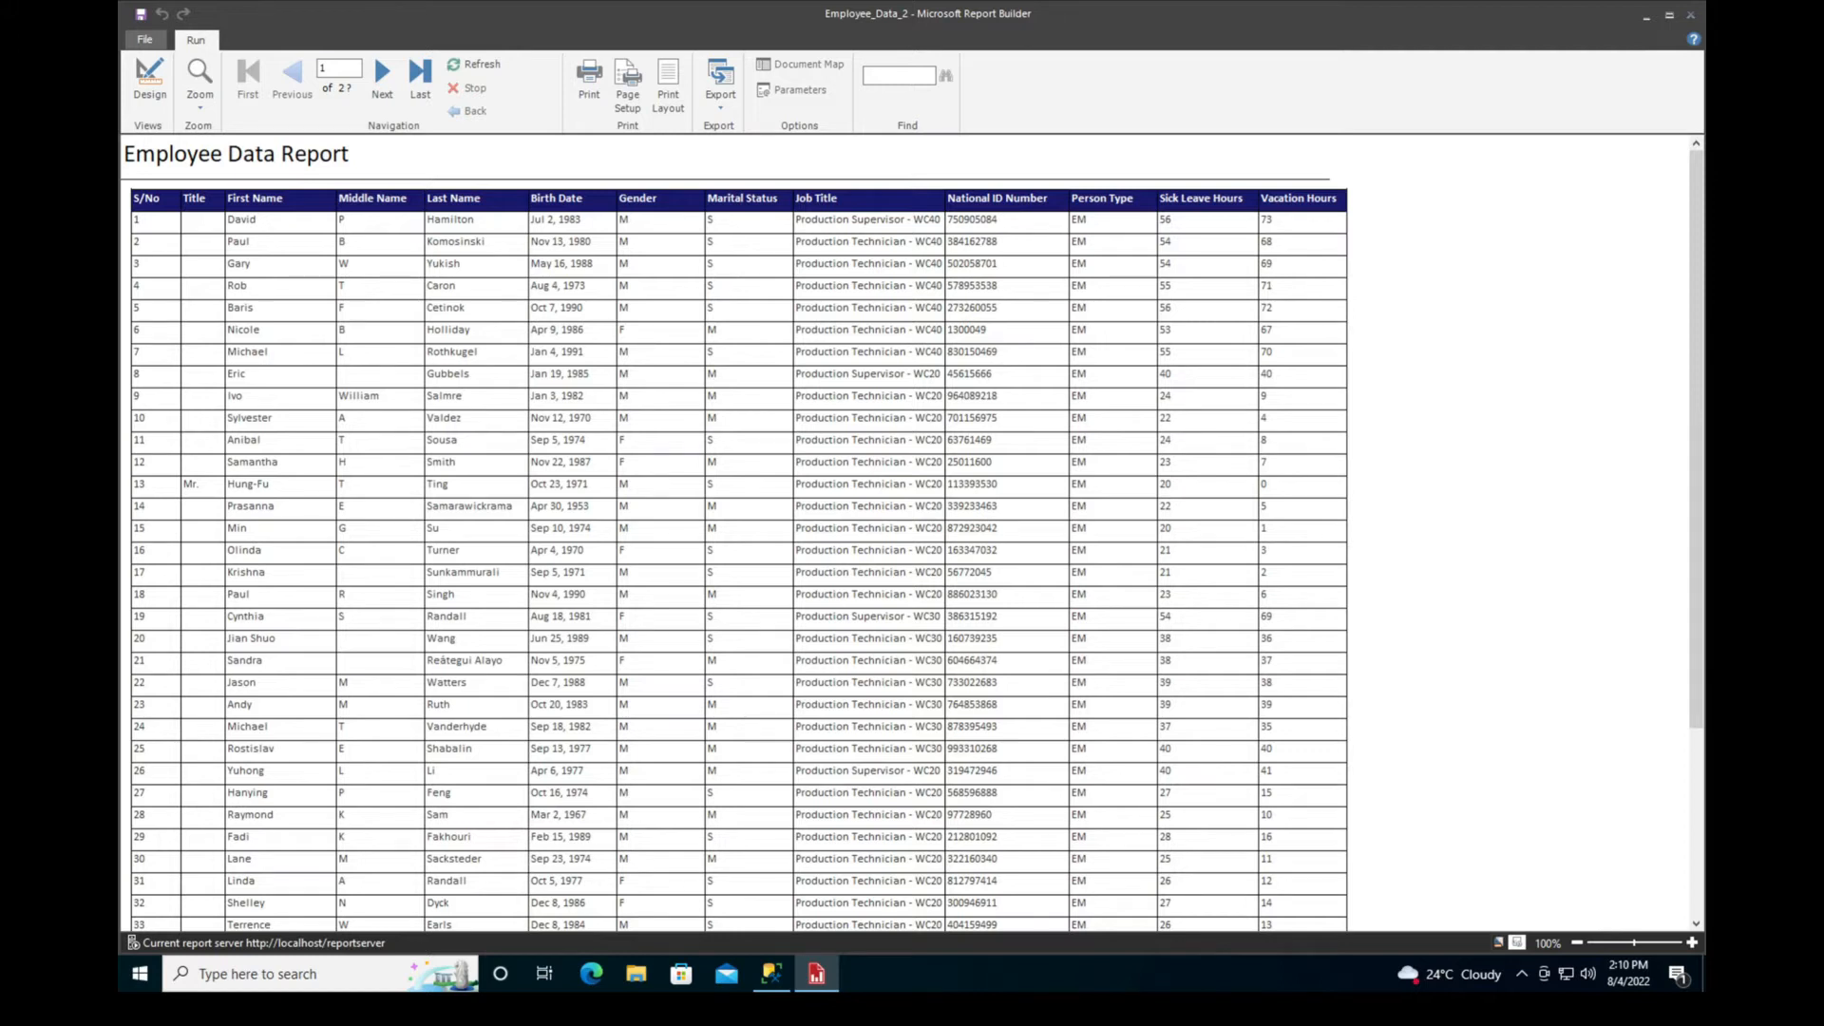
scroll(912, 532, "down", 5)
left_click(149, 81)
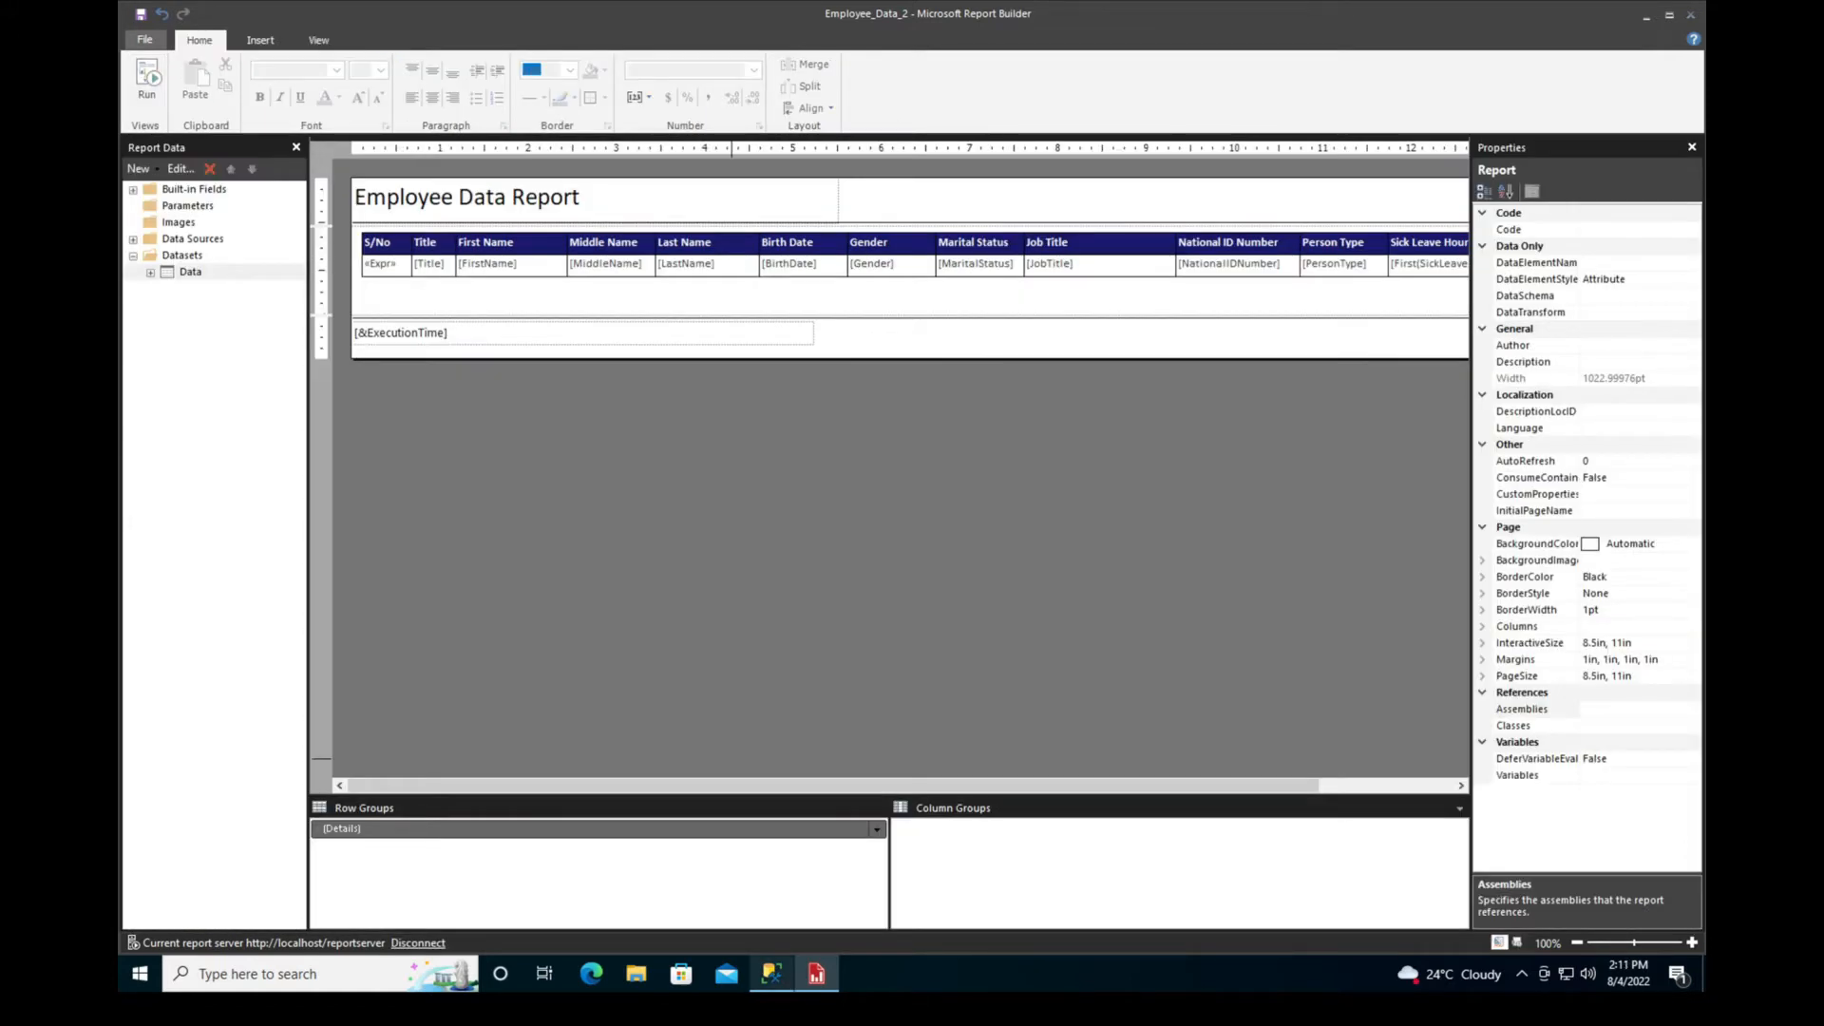
Switch to SQL Server Management Studio and copy the query that selects distinct JobTitle values from HumanResources.Employee
left_click(772, 974)
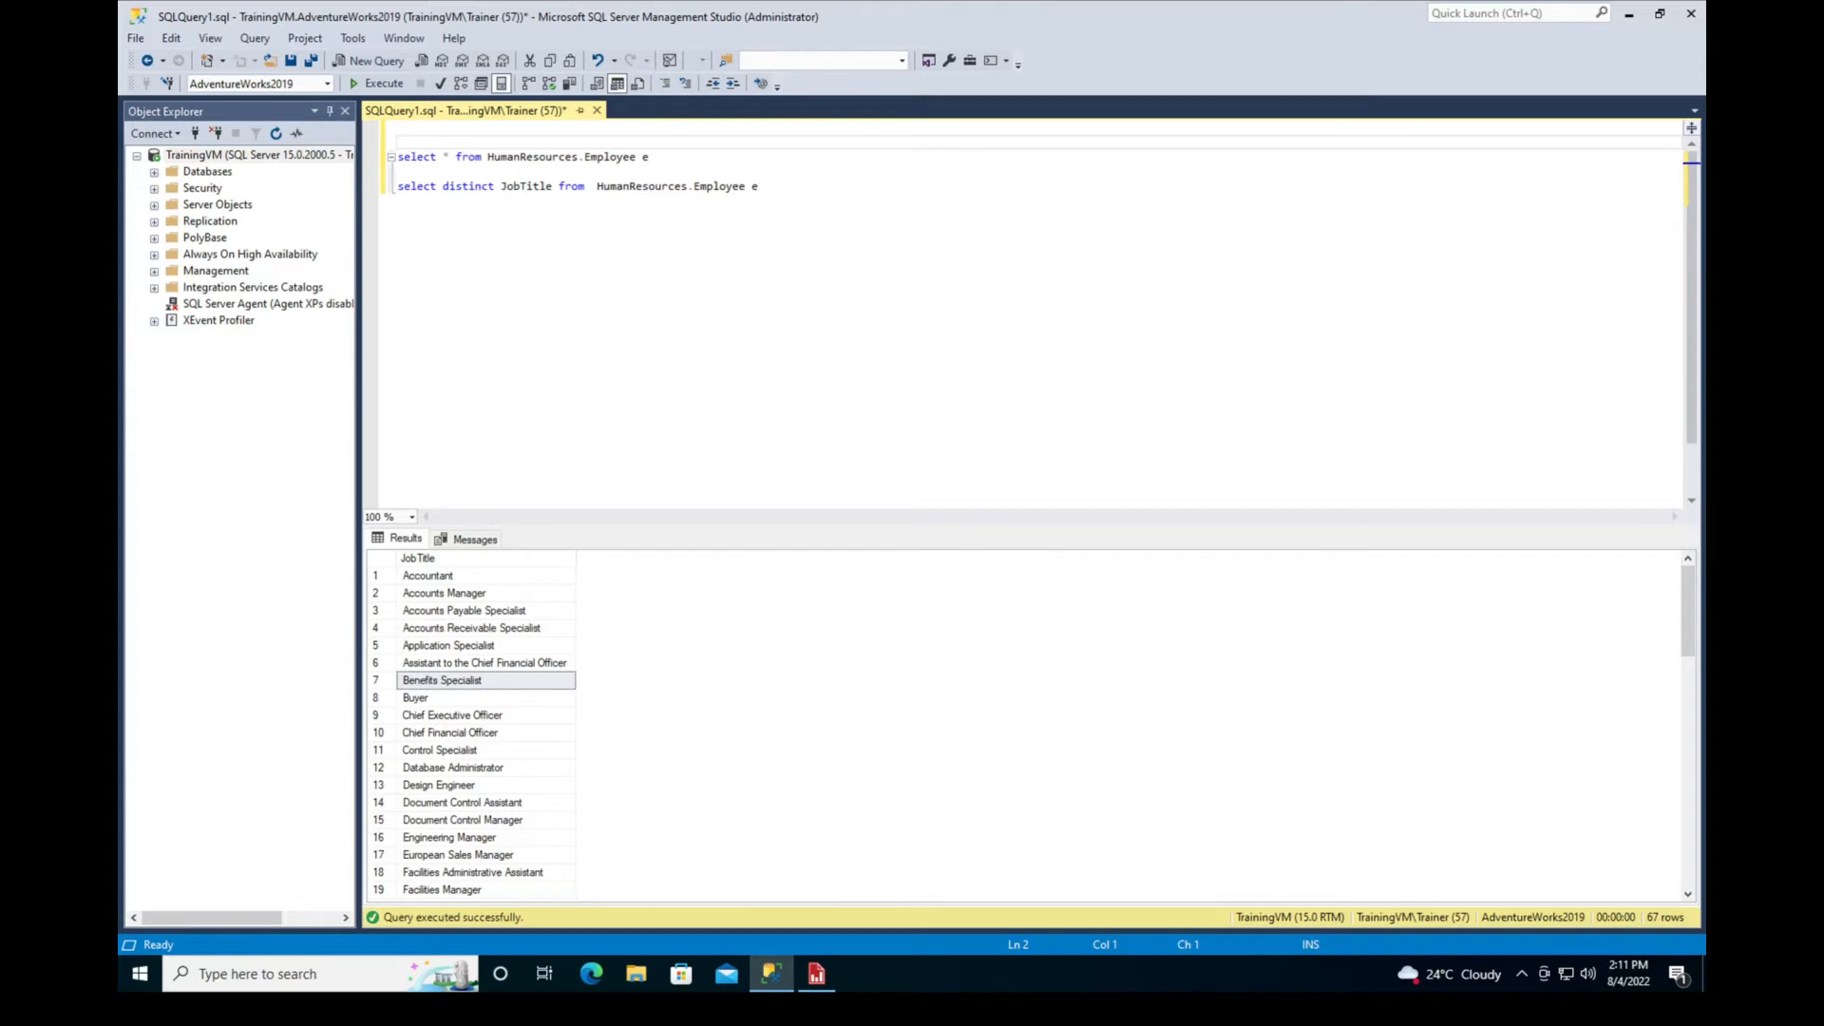
left_click(384, 186)
key("ctrl+c")
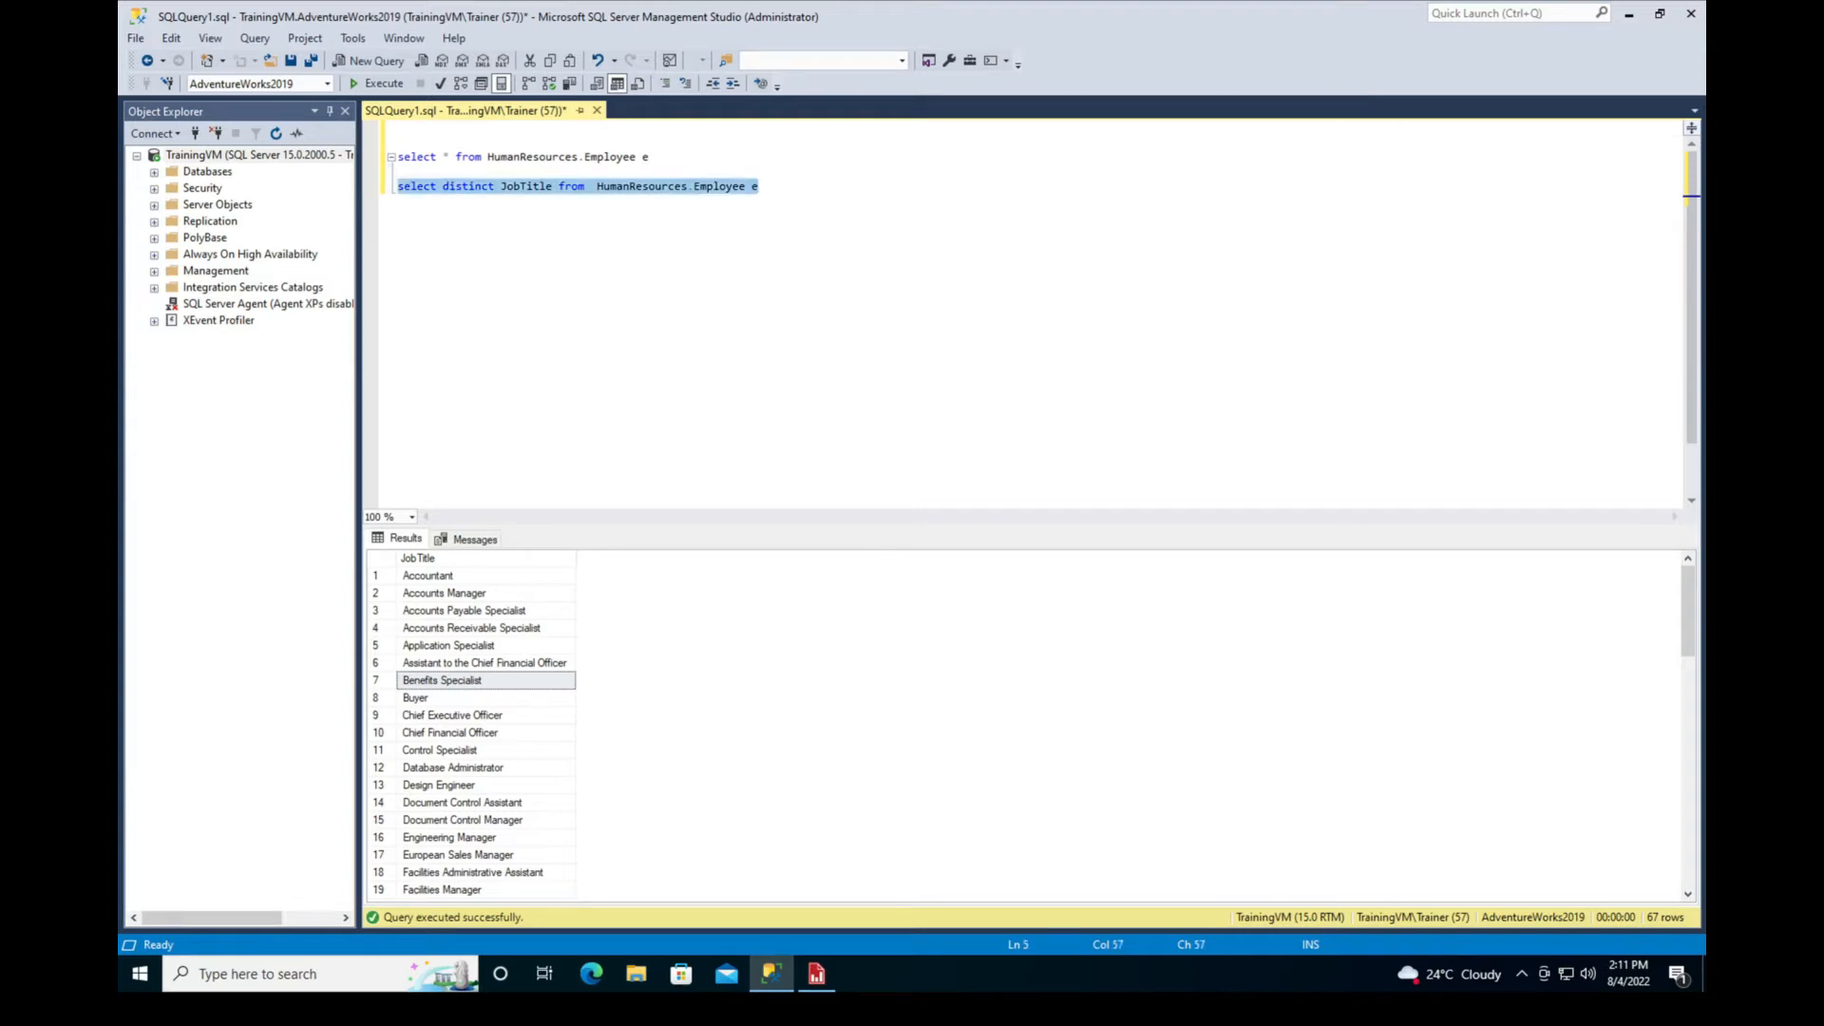
left_click(285, 974)
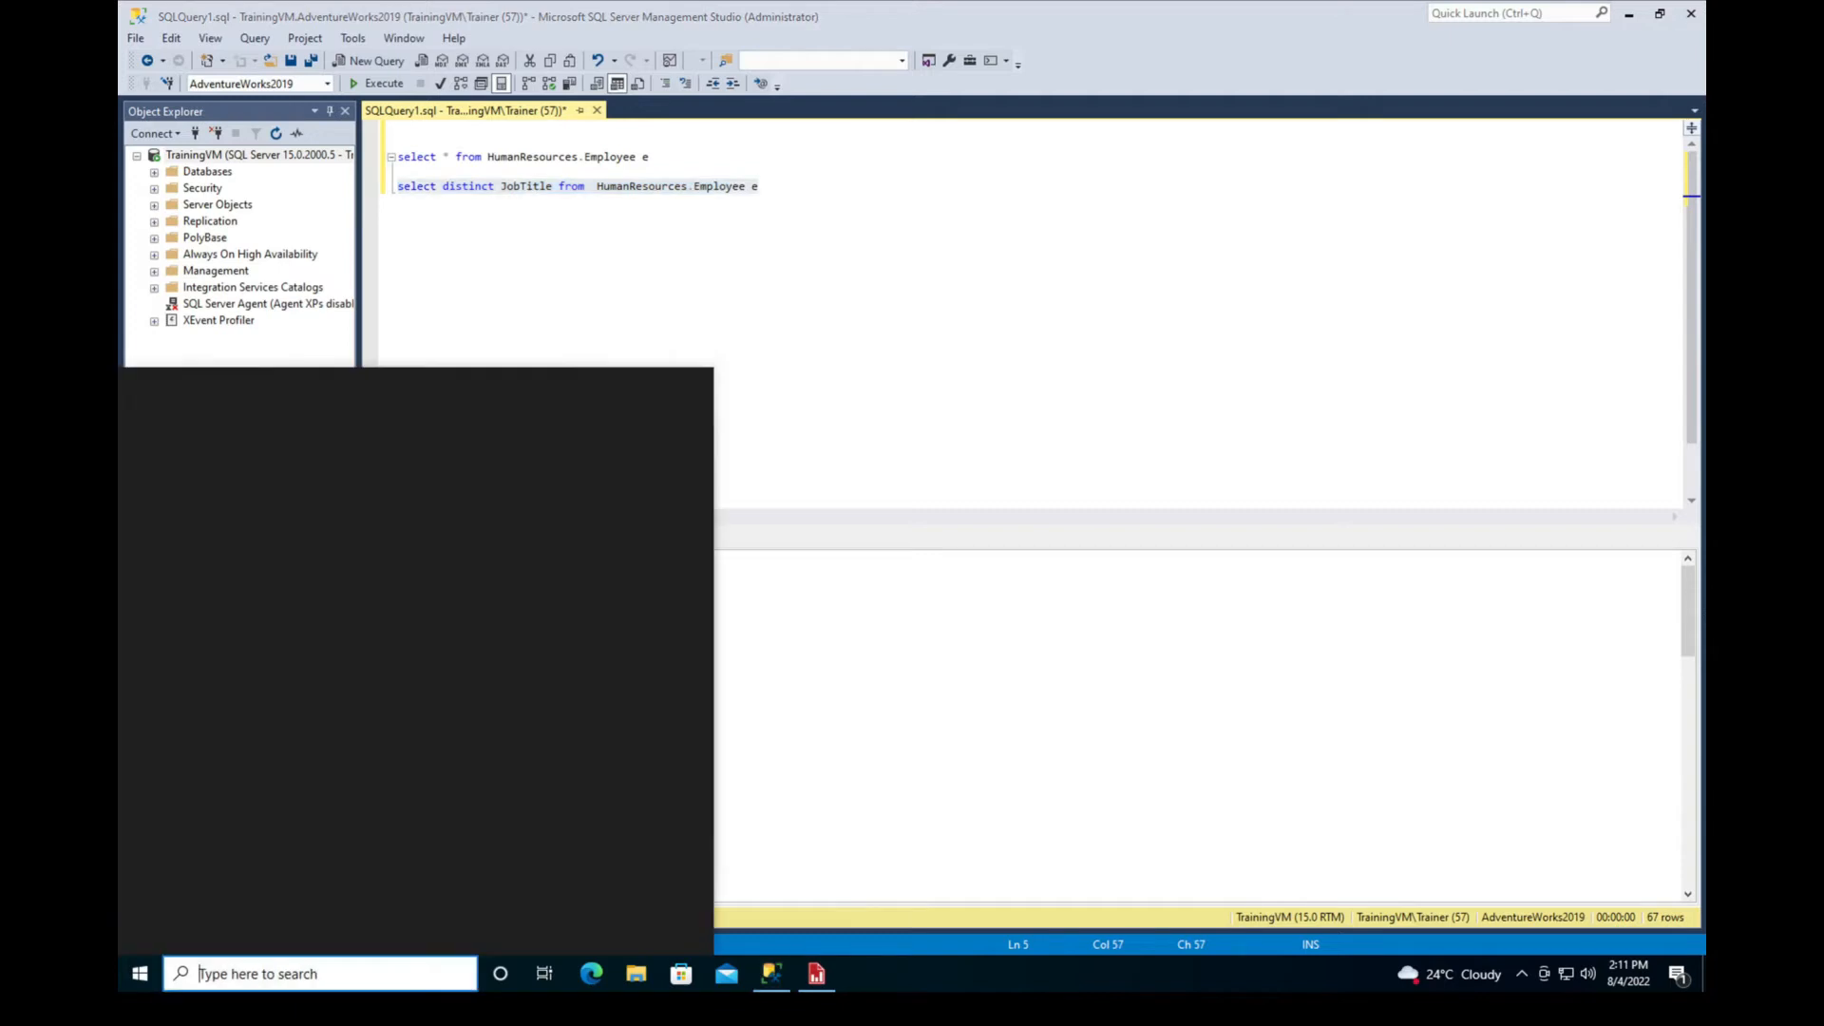
key("Escape")
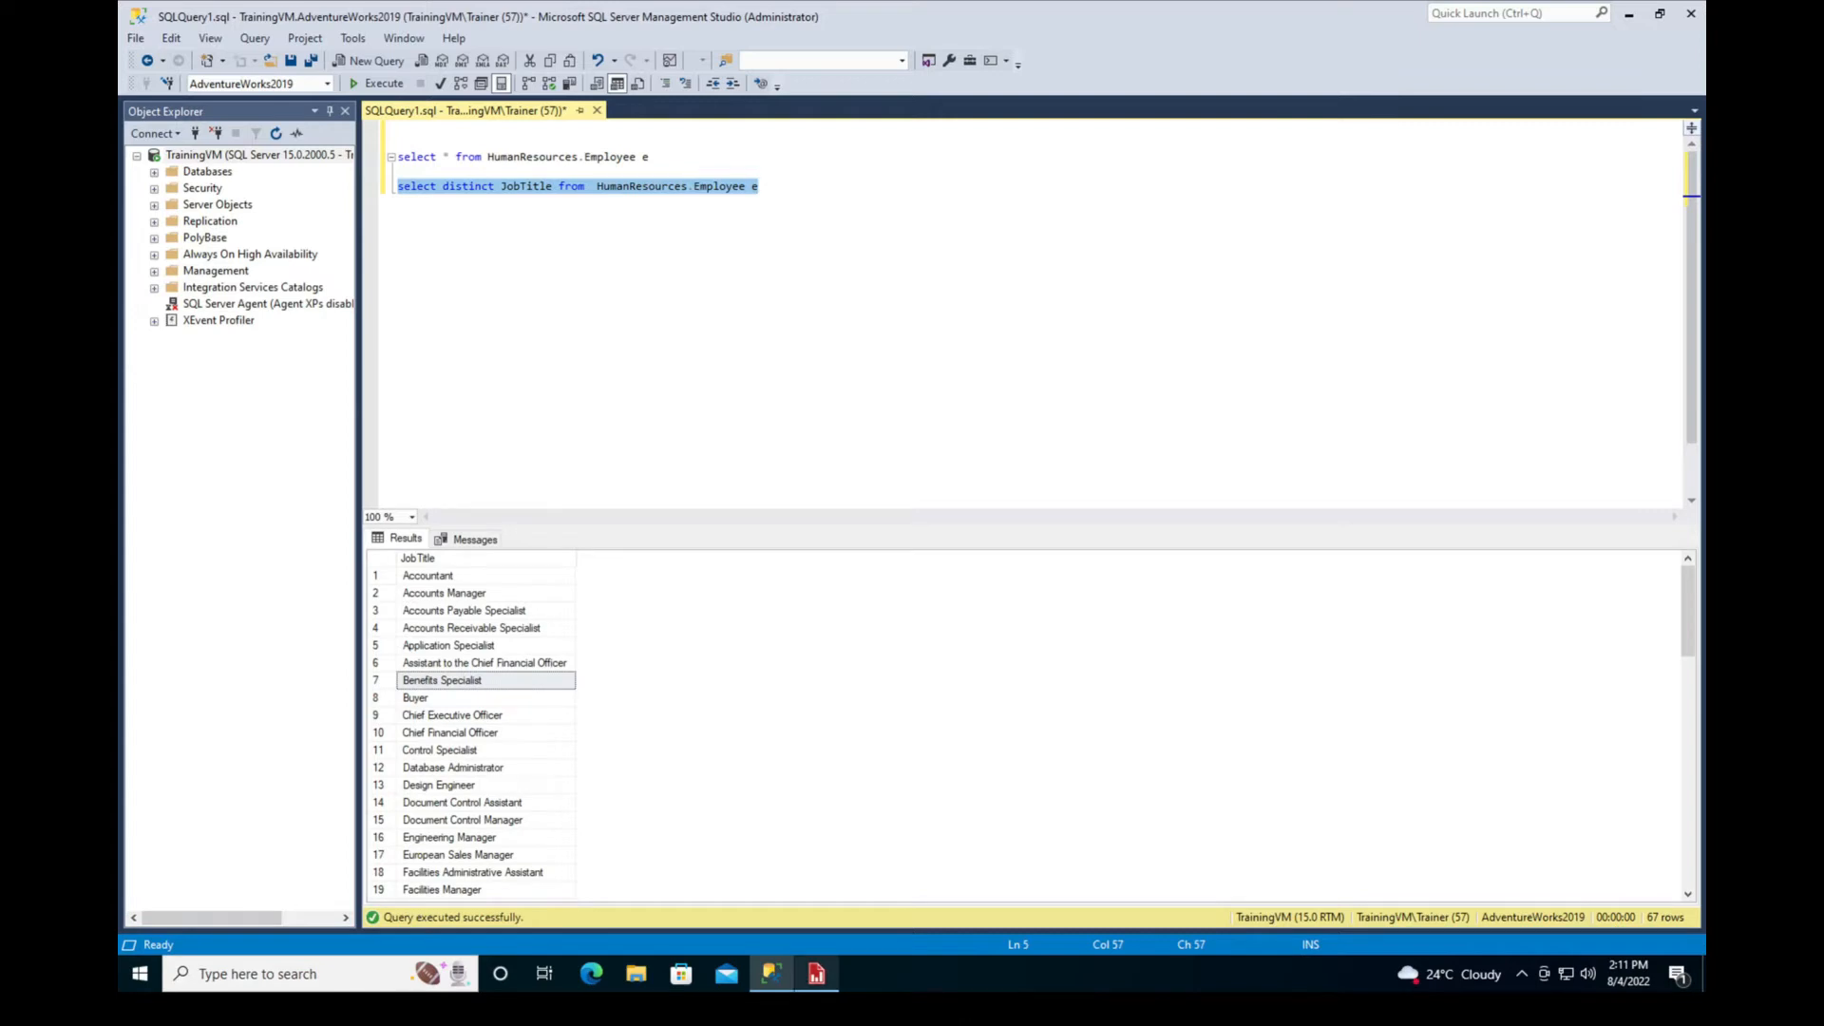
Switch back to Report Builder and start a new dataset named JobTitle_Data
left_click(817, 974)
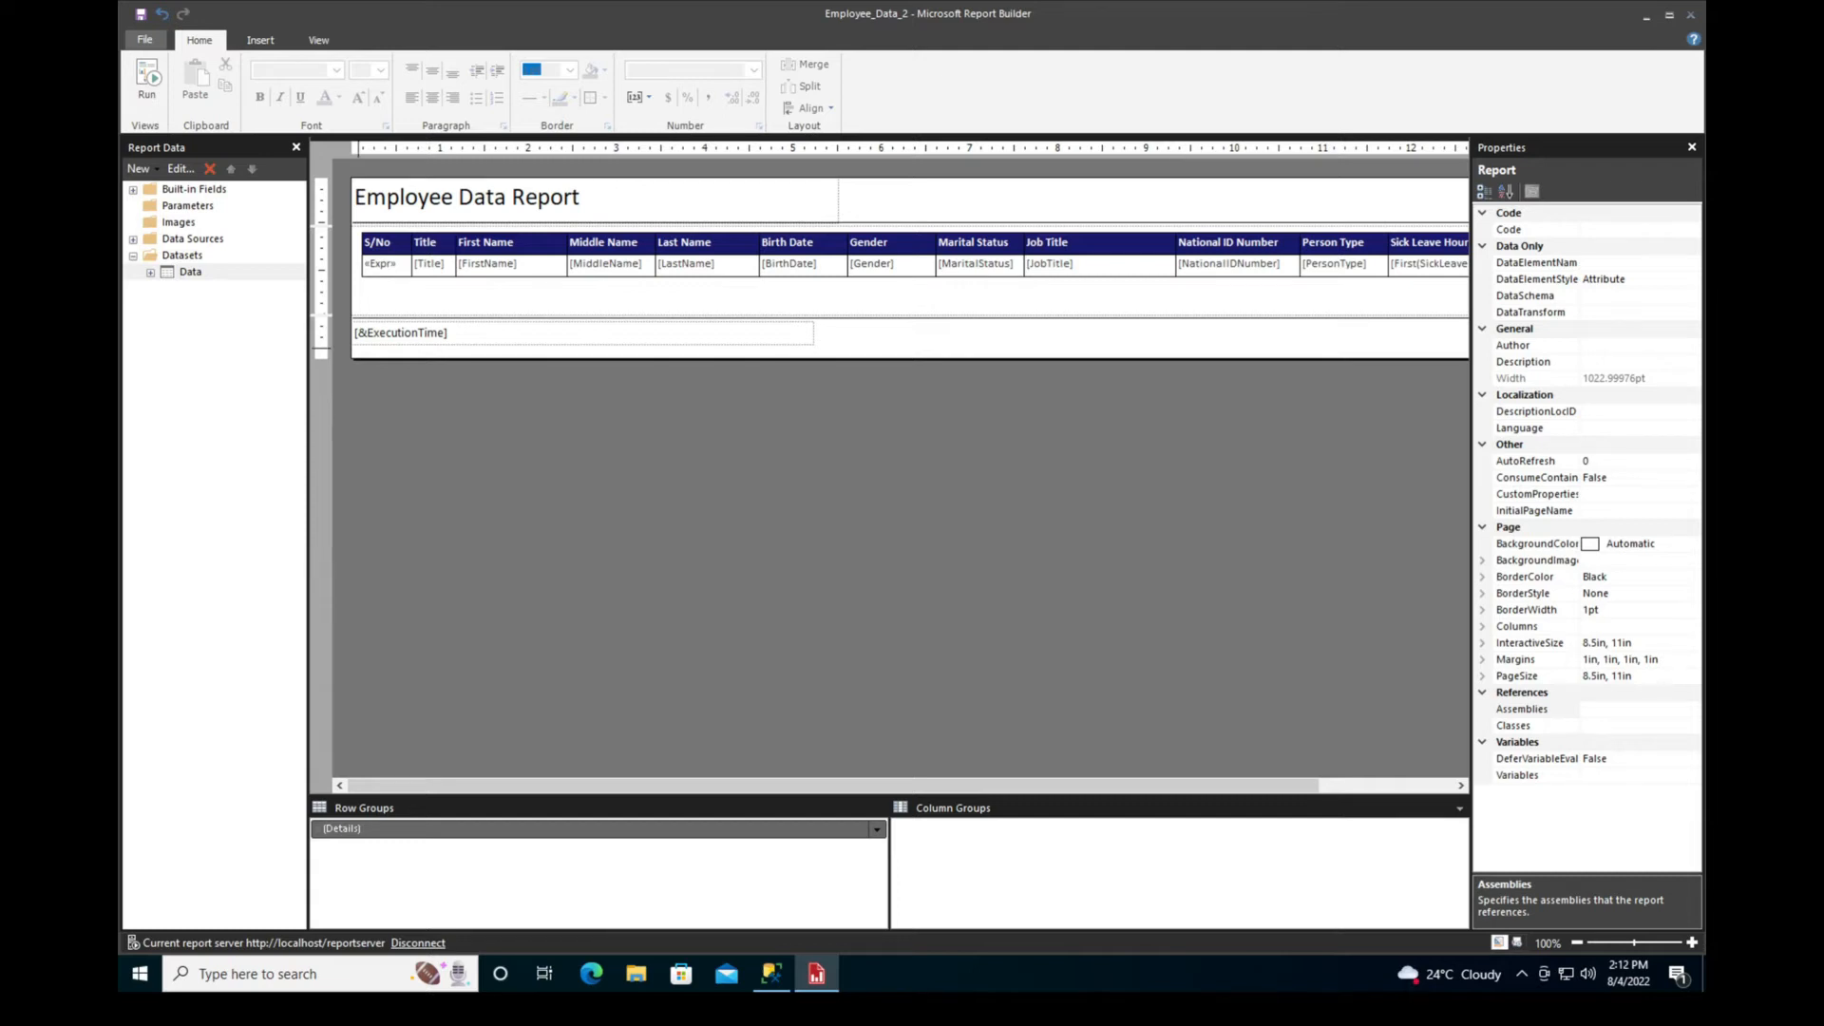
left_click(183, 256)
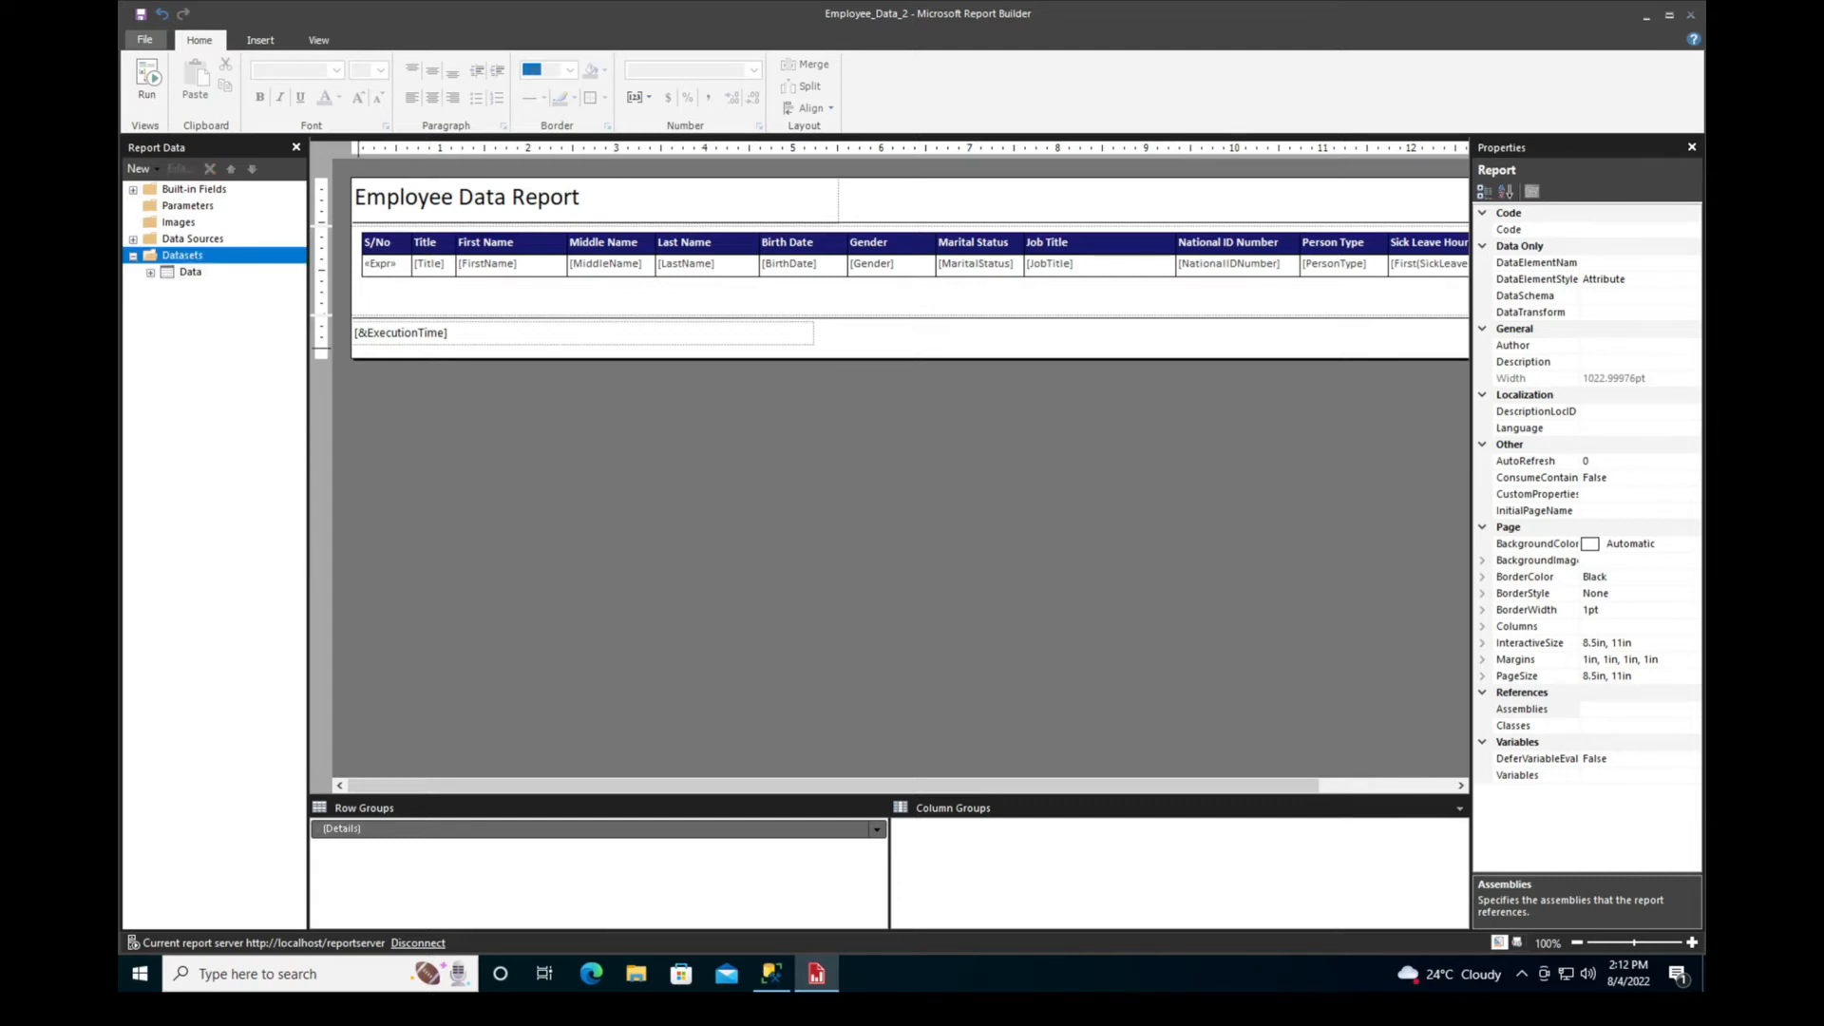
right_click(179, 255)
left_click(245, 267)
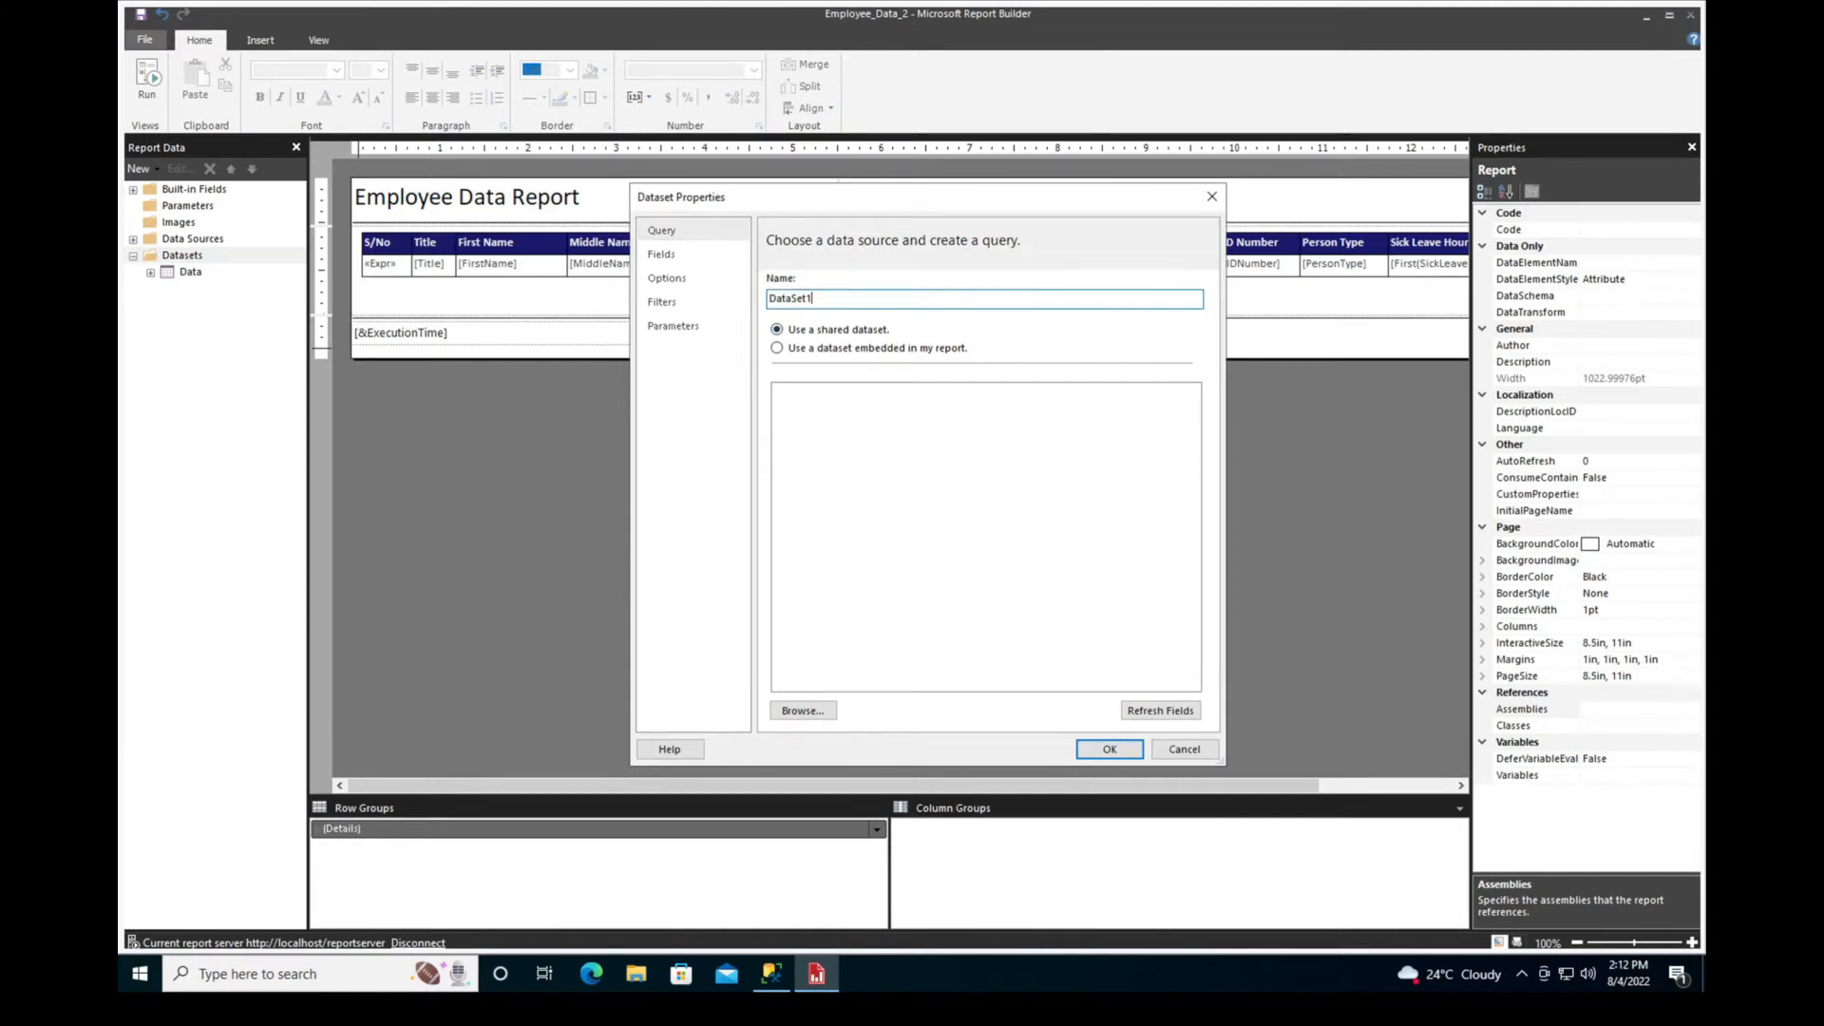
key("BackSpace")
key("BackSpace")
key("BackSpace")
key("BackSpace")
key("Left")
key("Left")
key("Left")
type("JobTitle_")
Embed the dataset in the report with data source Data_DS and the query "select distinct JobTitle from HumanResources.Employee e"
left_click(777, 348)
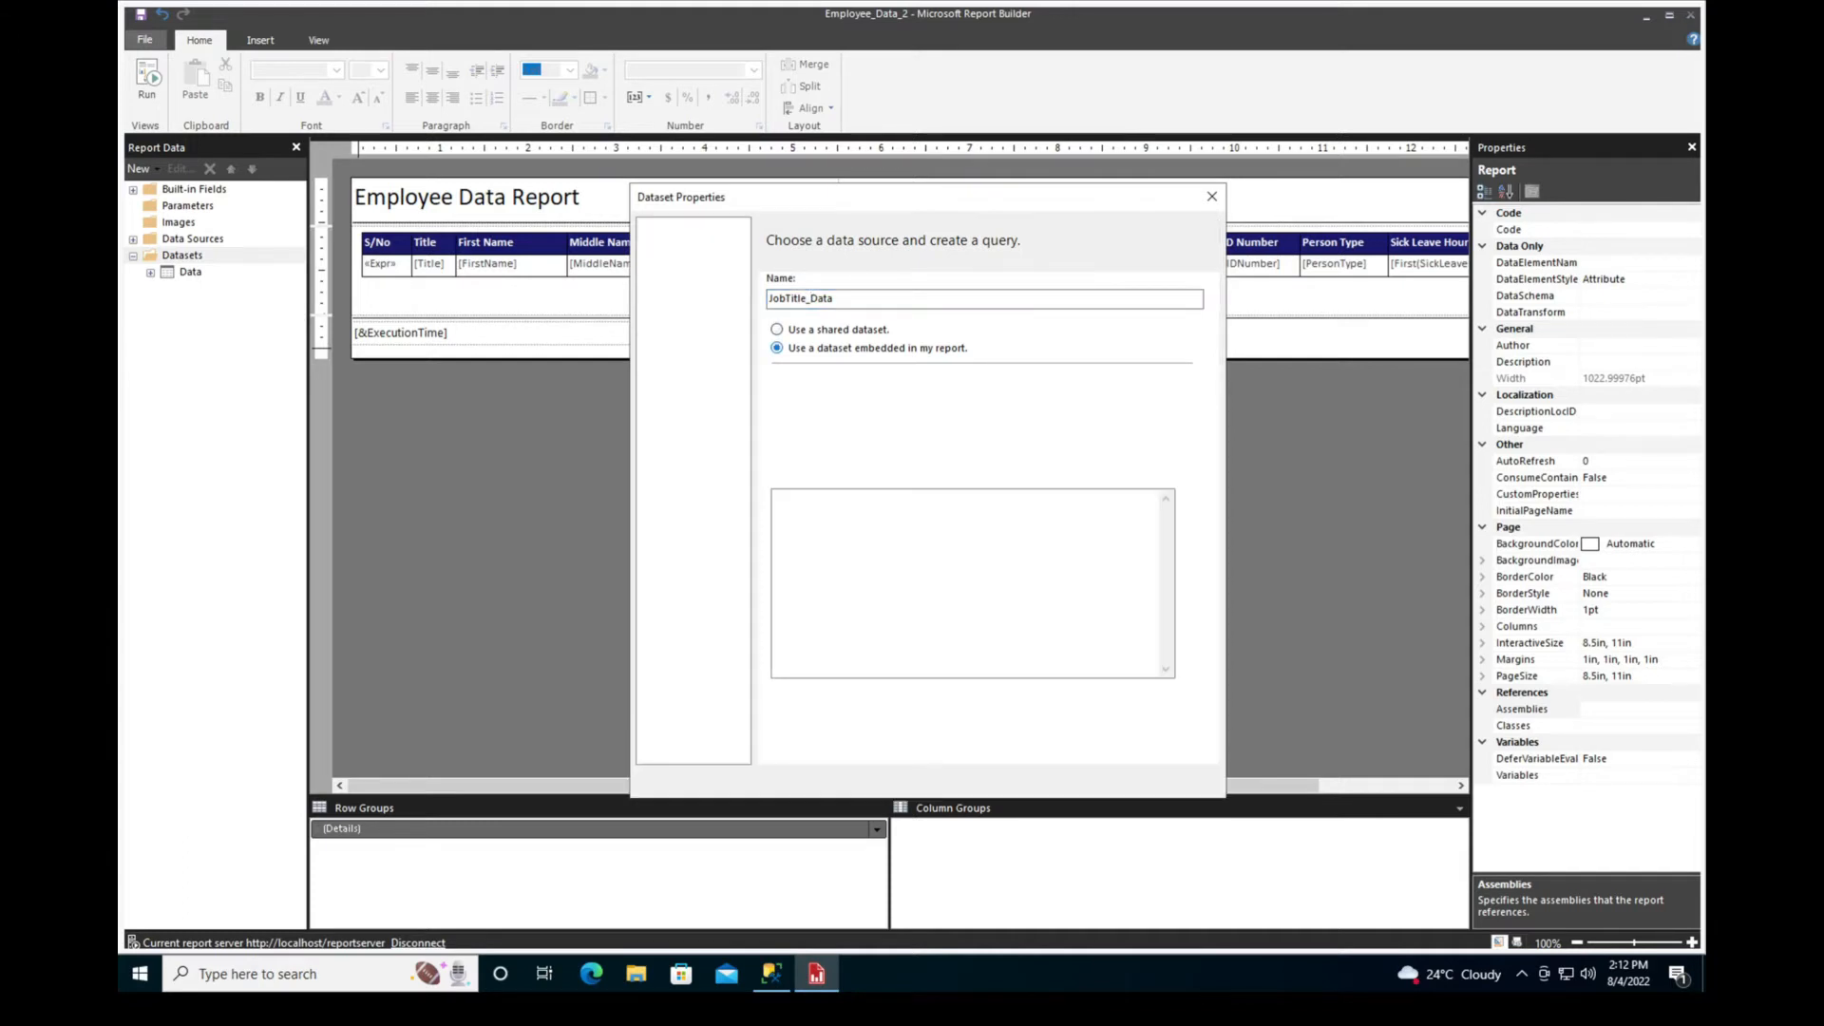
left_click(905, 401)
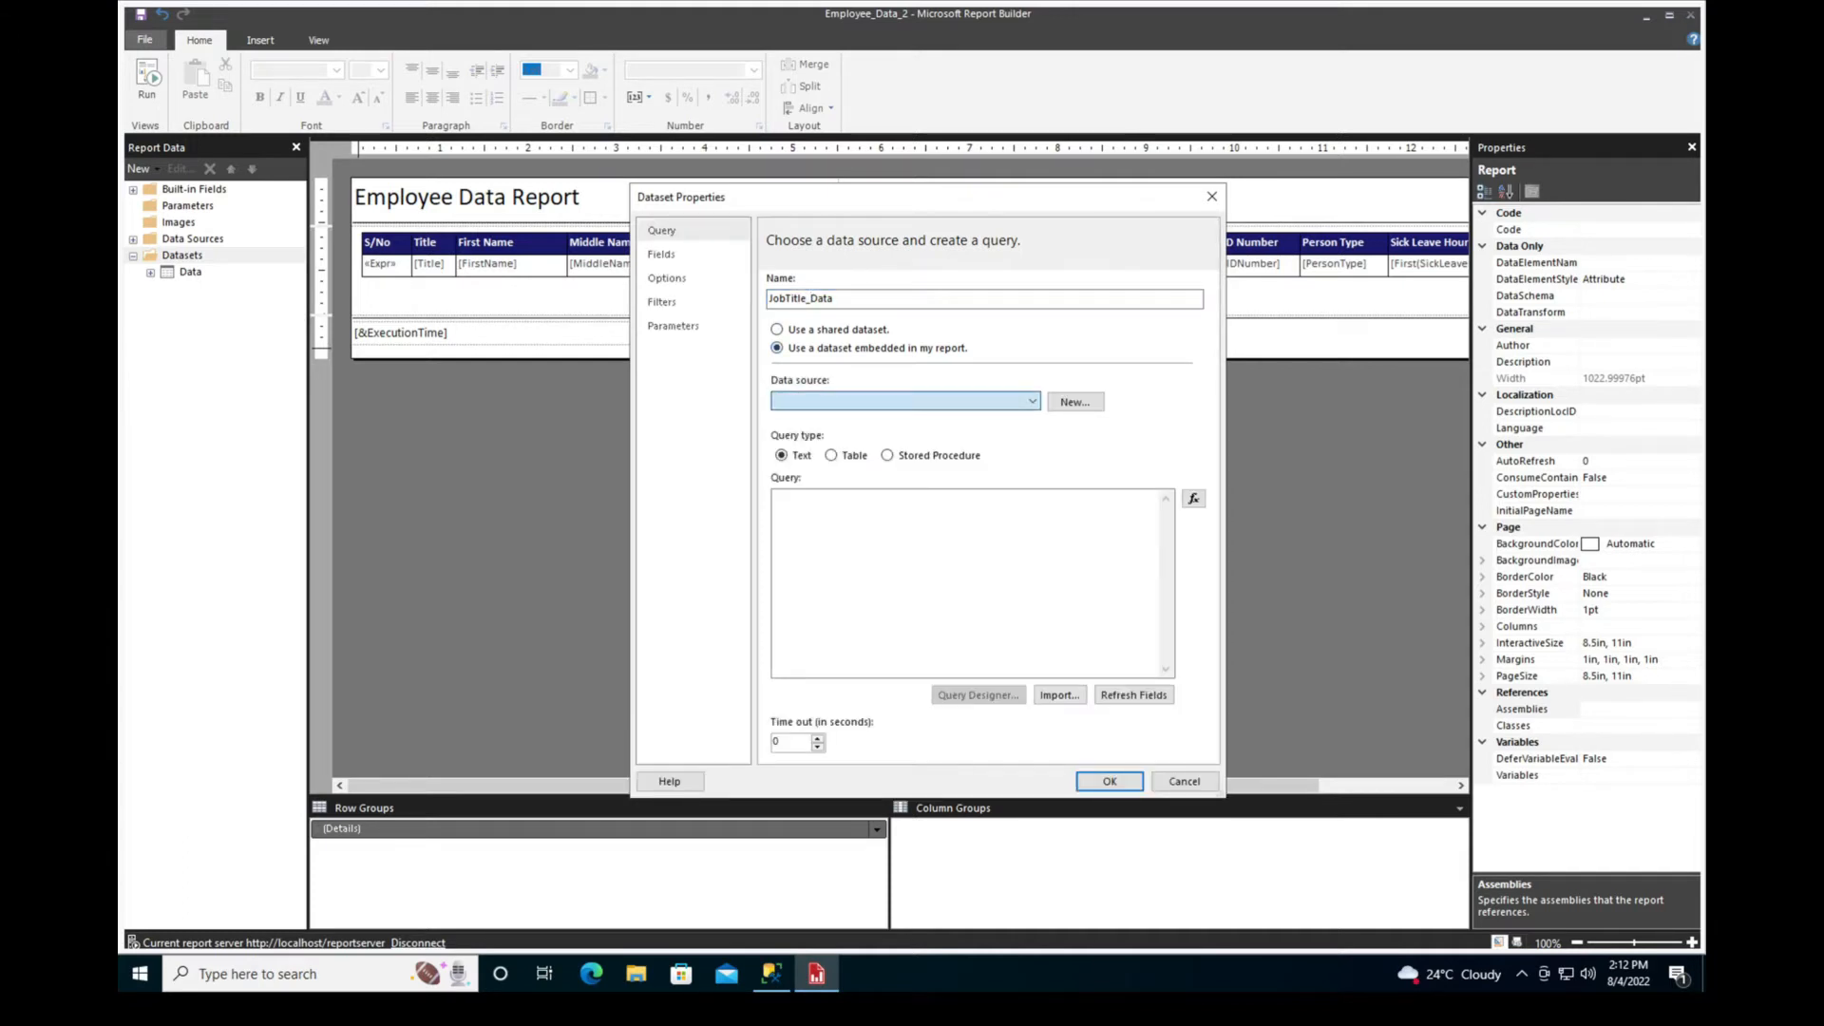
left_click(906, 418)
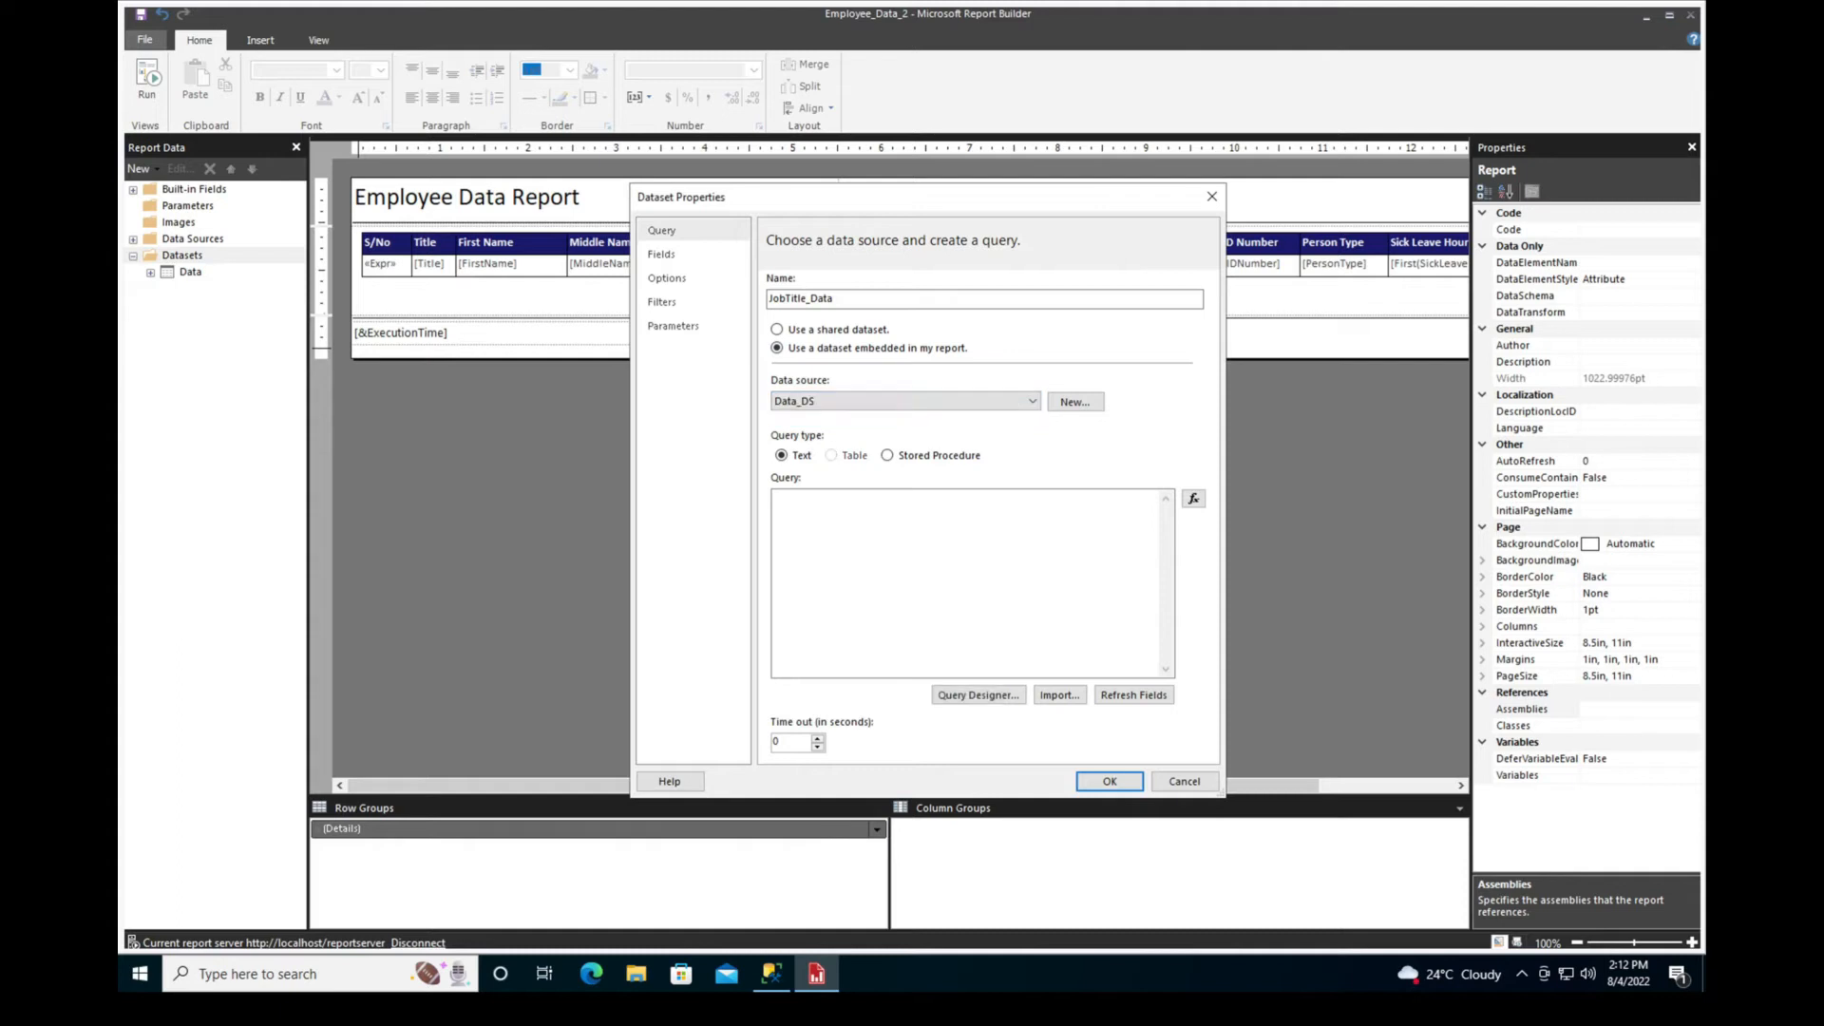
key("ctrl+v")
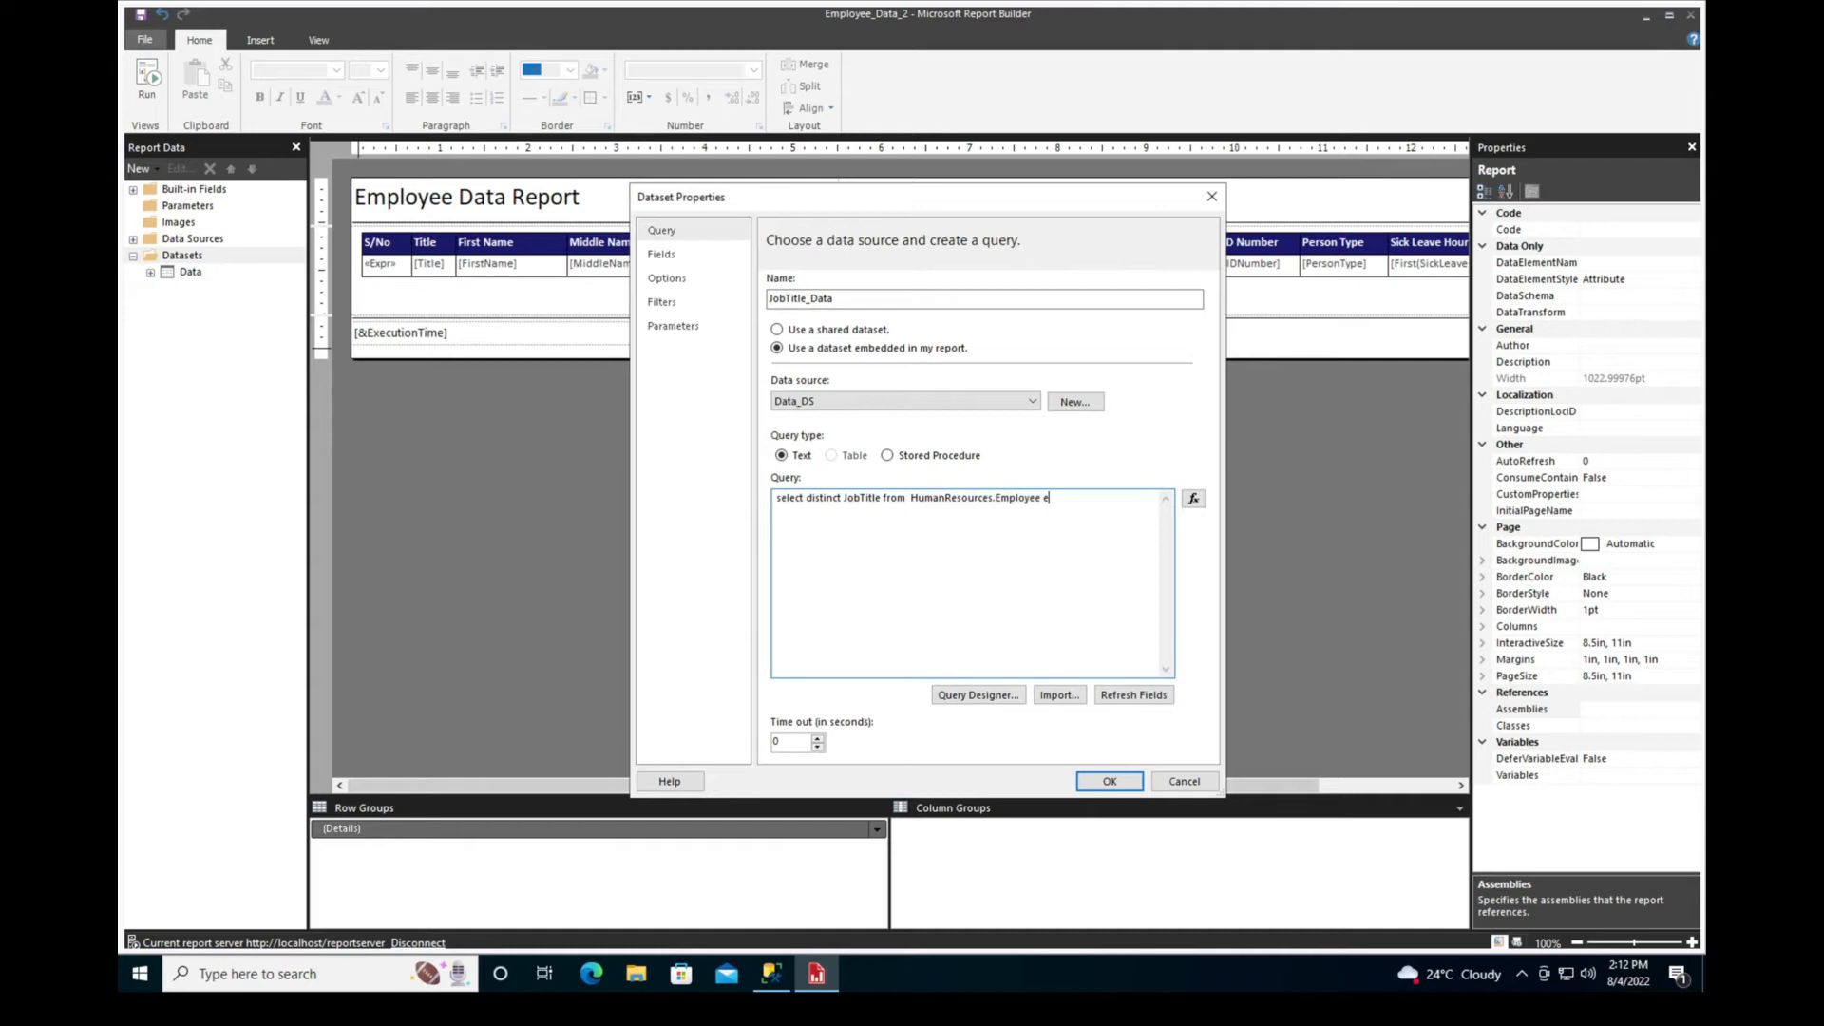
key("Return")
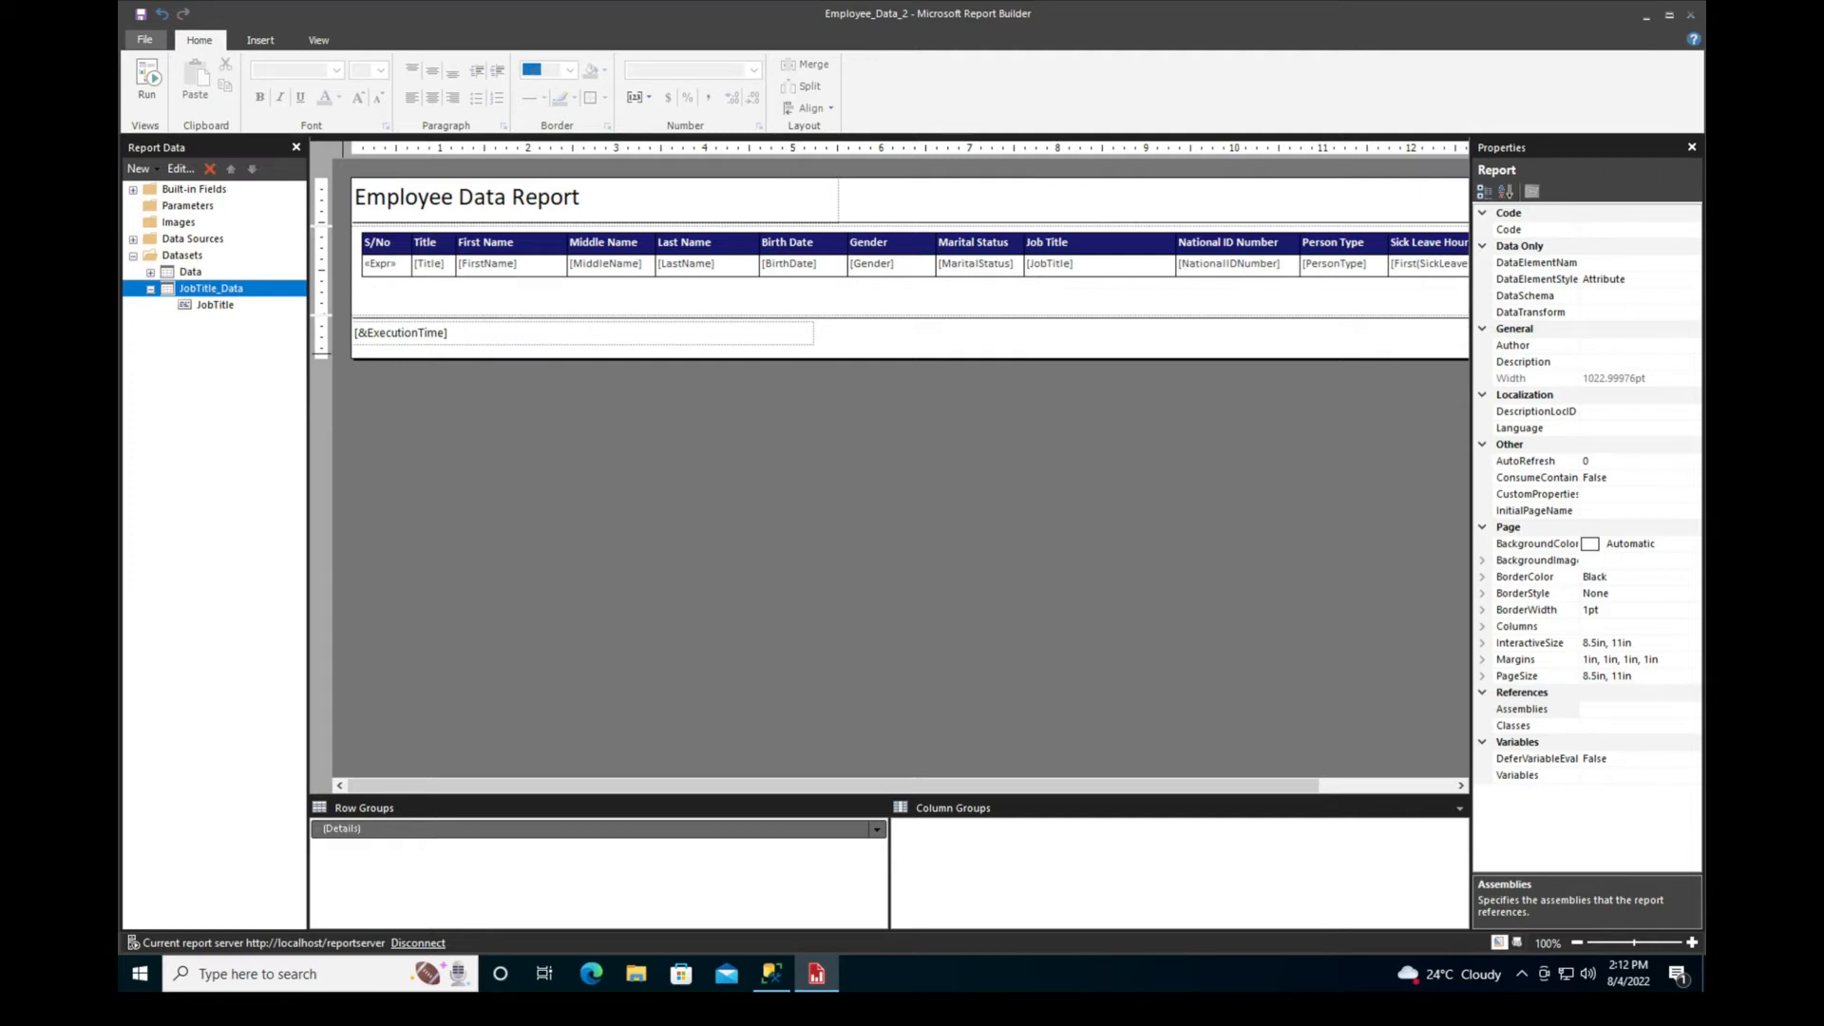
Add a report parameter named jobtitle with the prompt "Job Title"
right_click(182, 206)
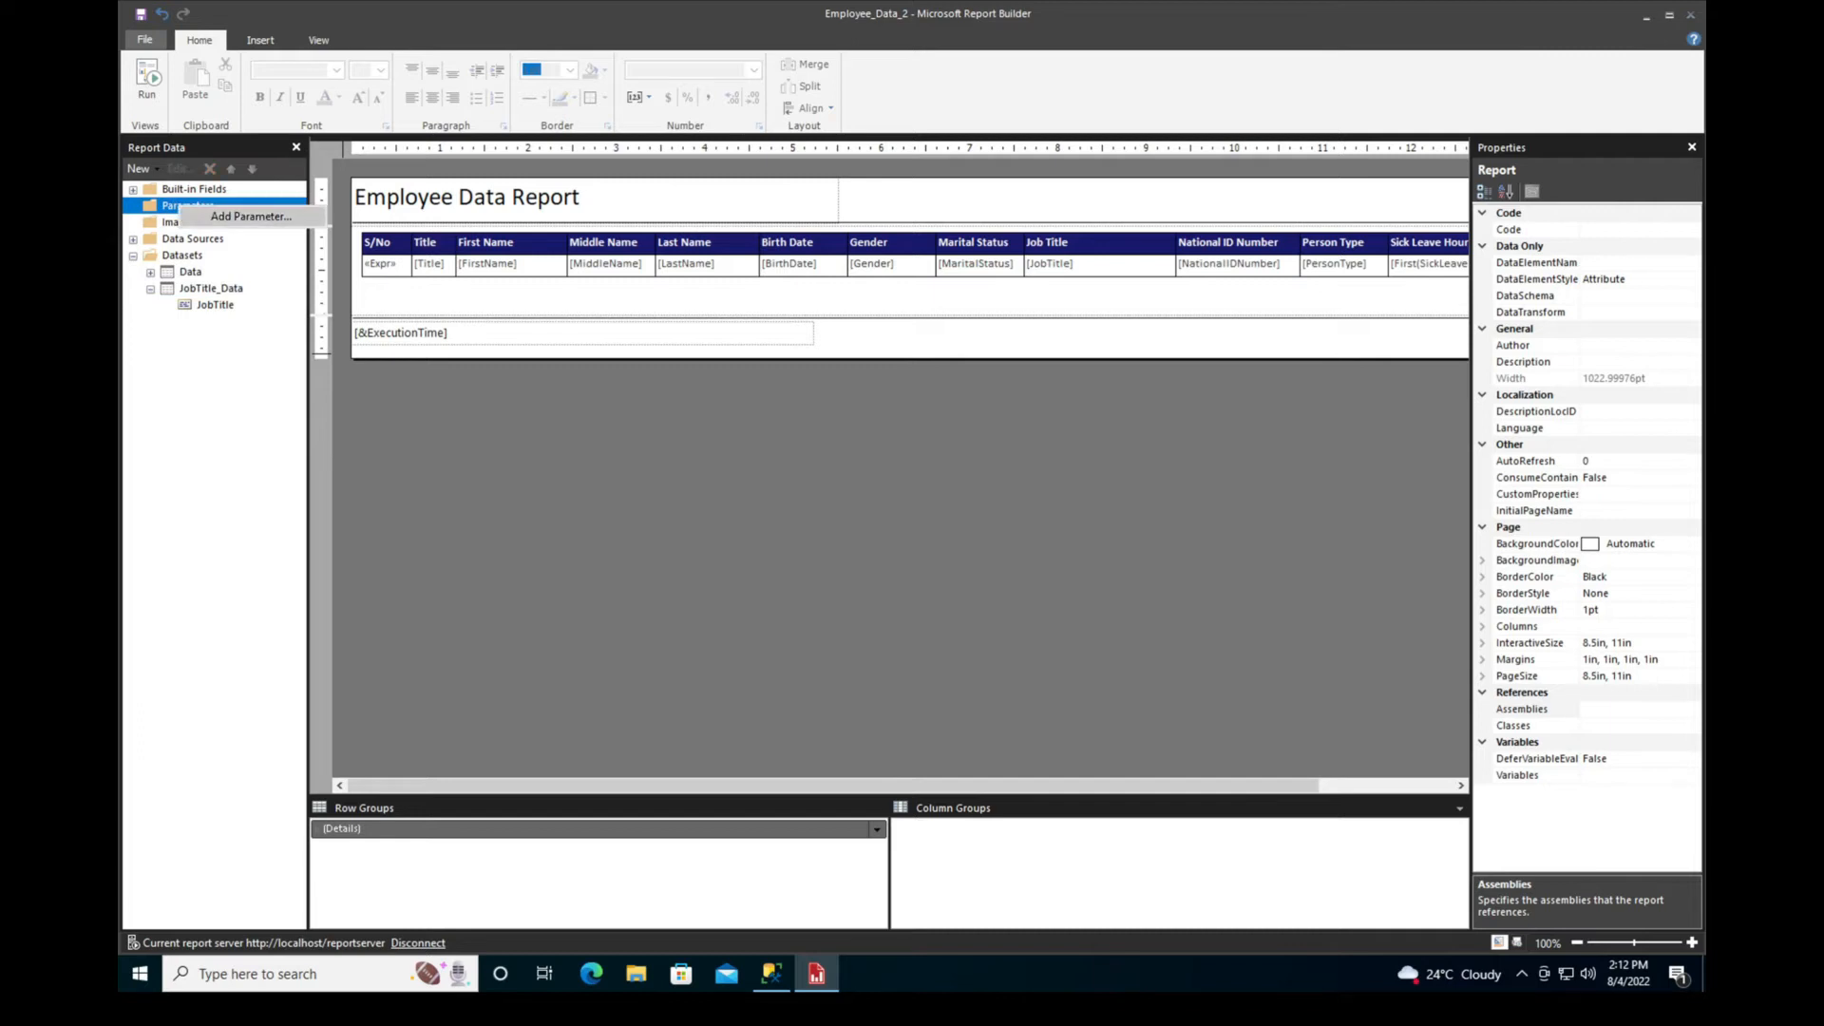
left_click(251, 217)
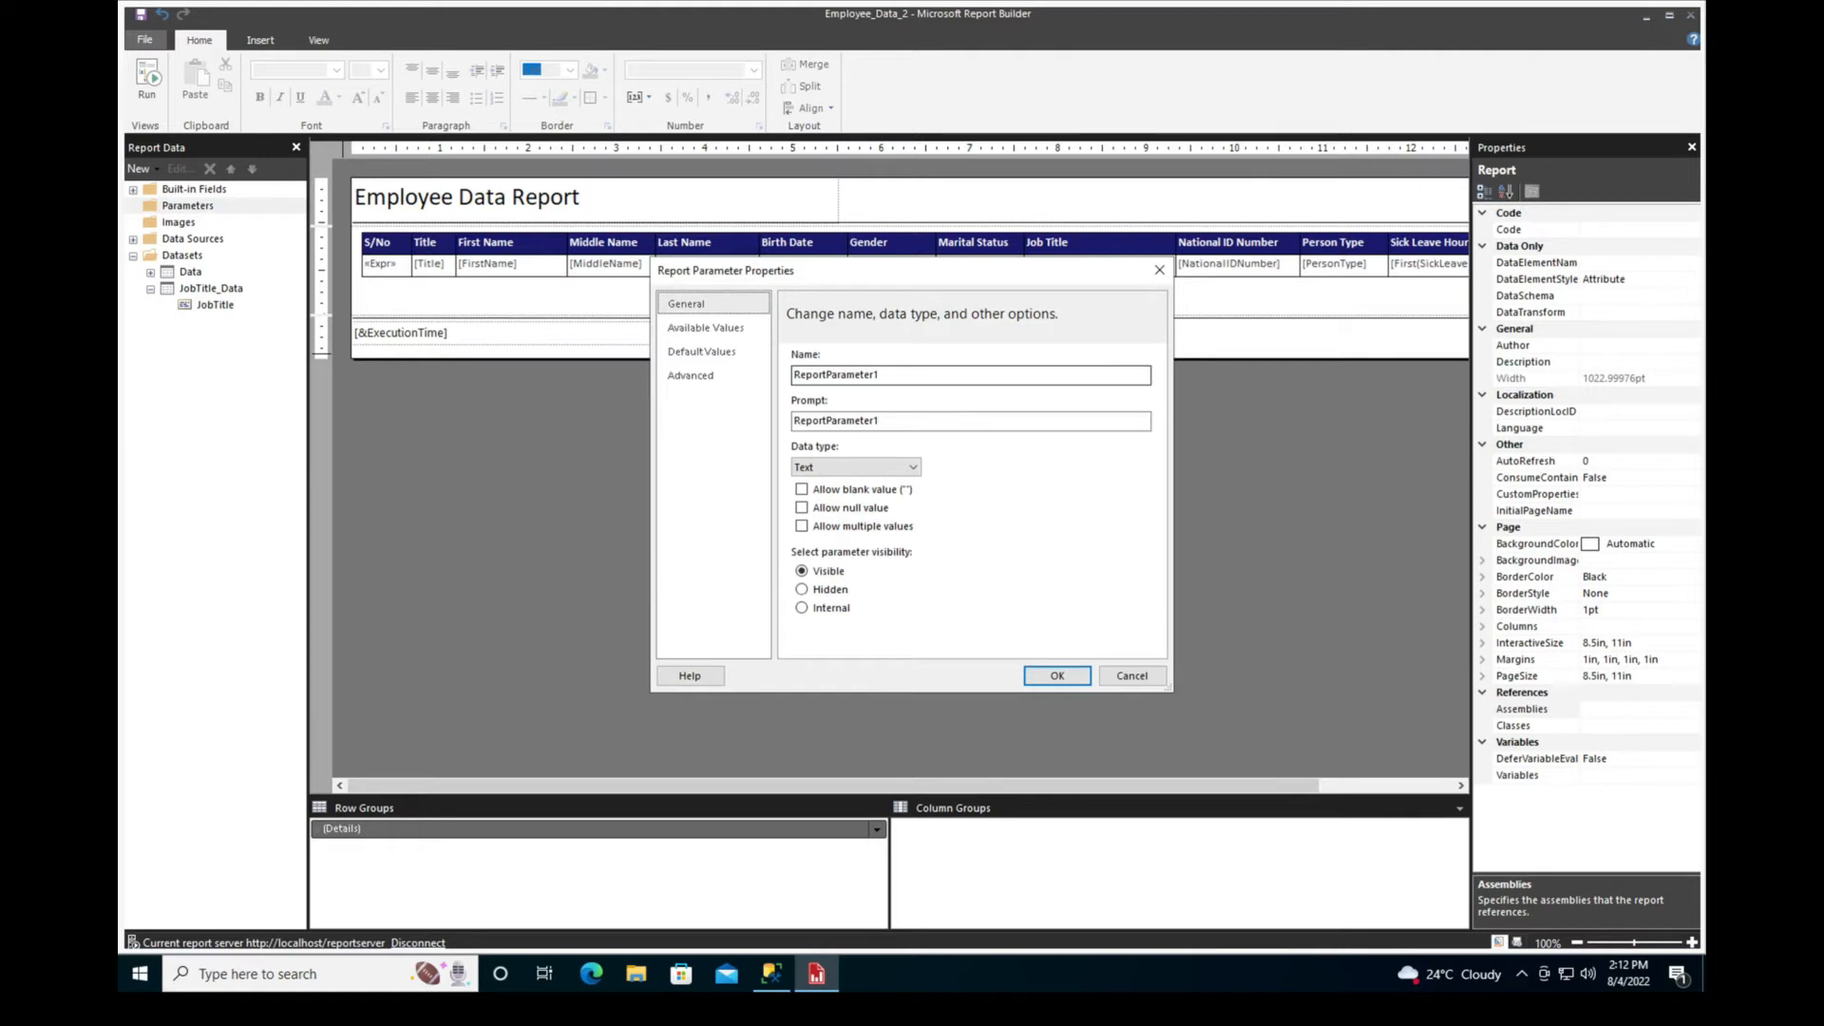
double_click(836, 375)
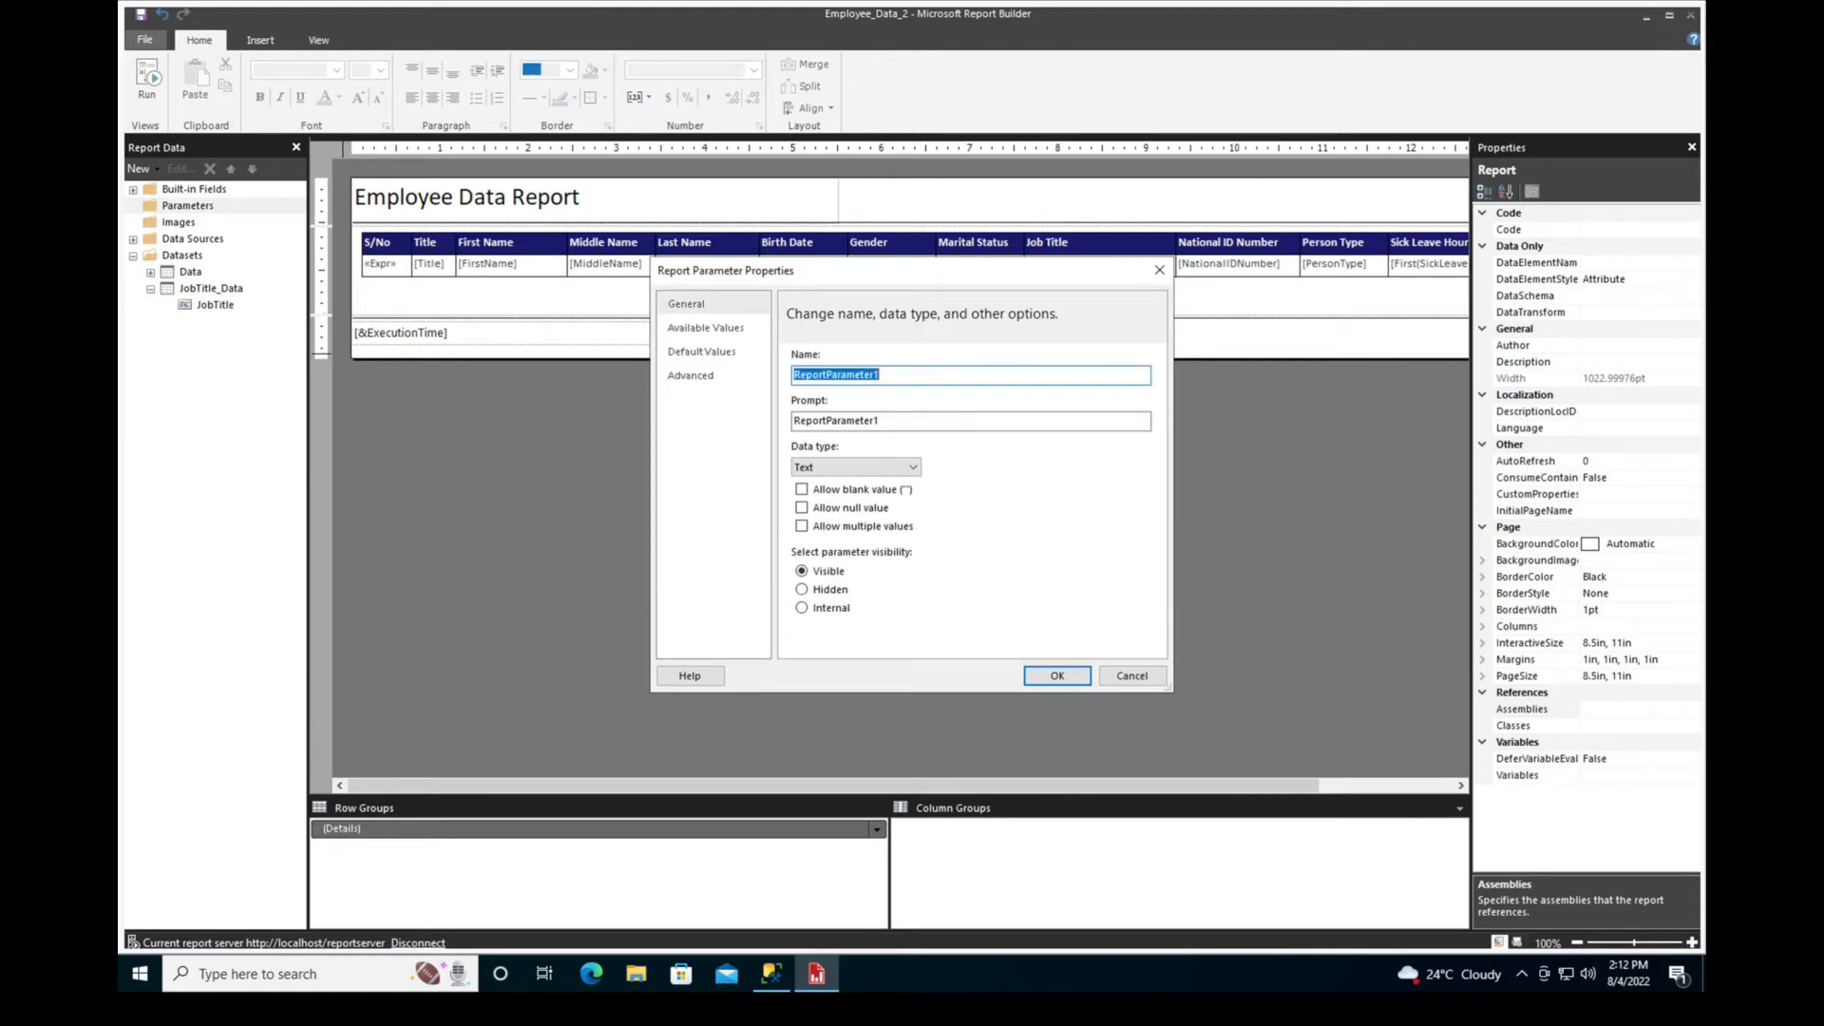
type("jobtitle")
left_click(881, 421)
double_click(881, 421)
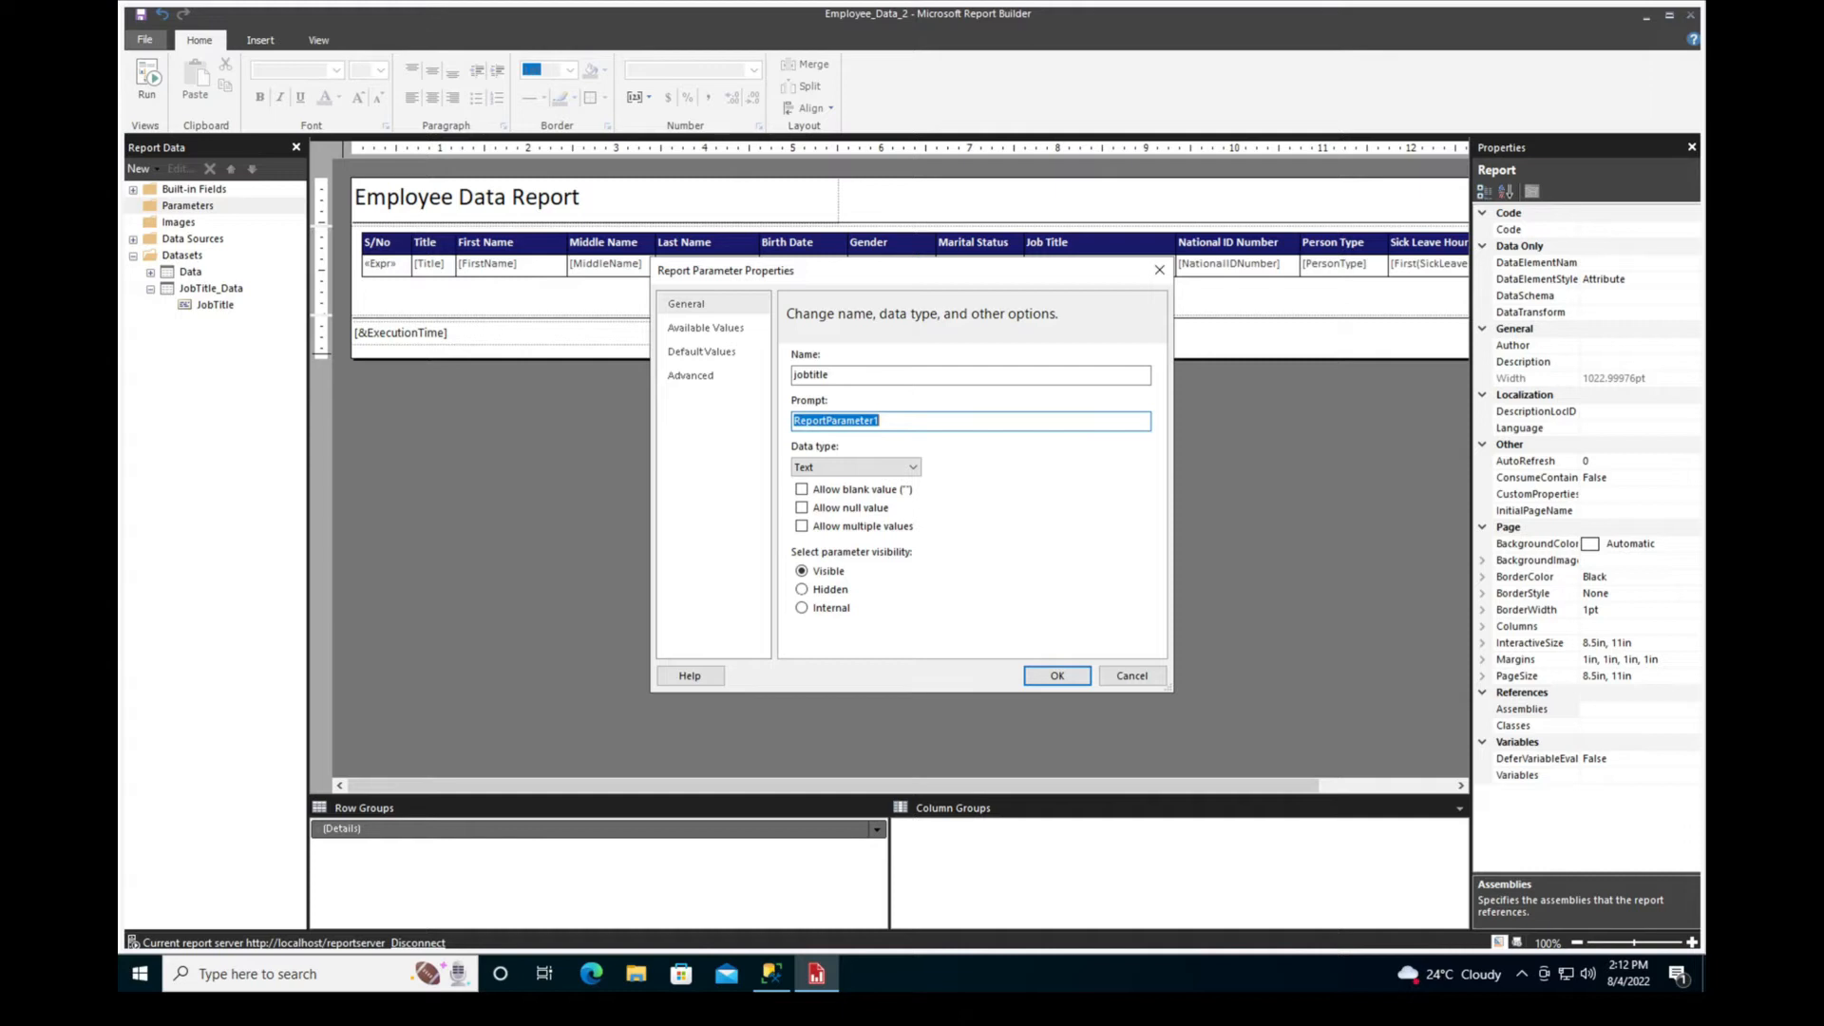
type("Job Title")
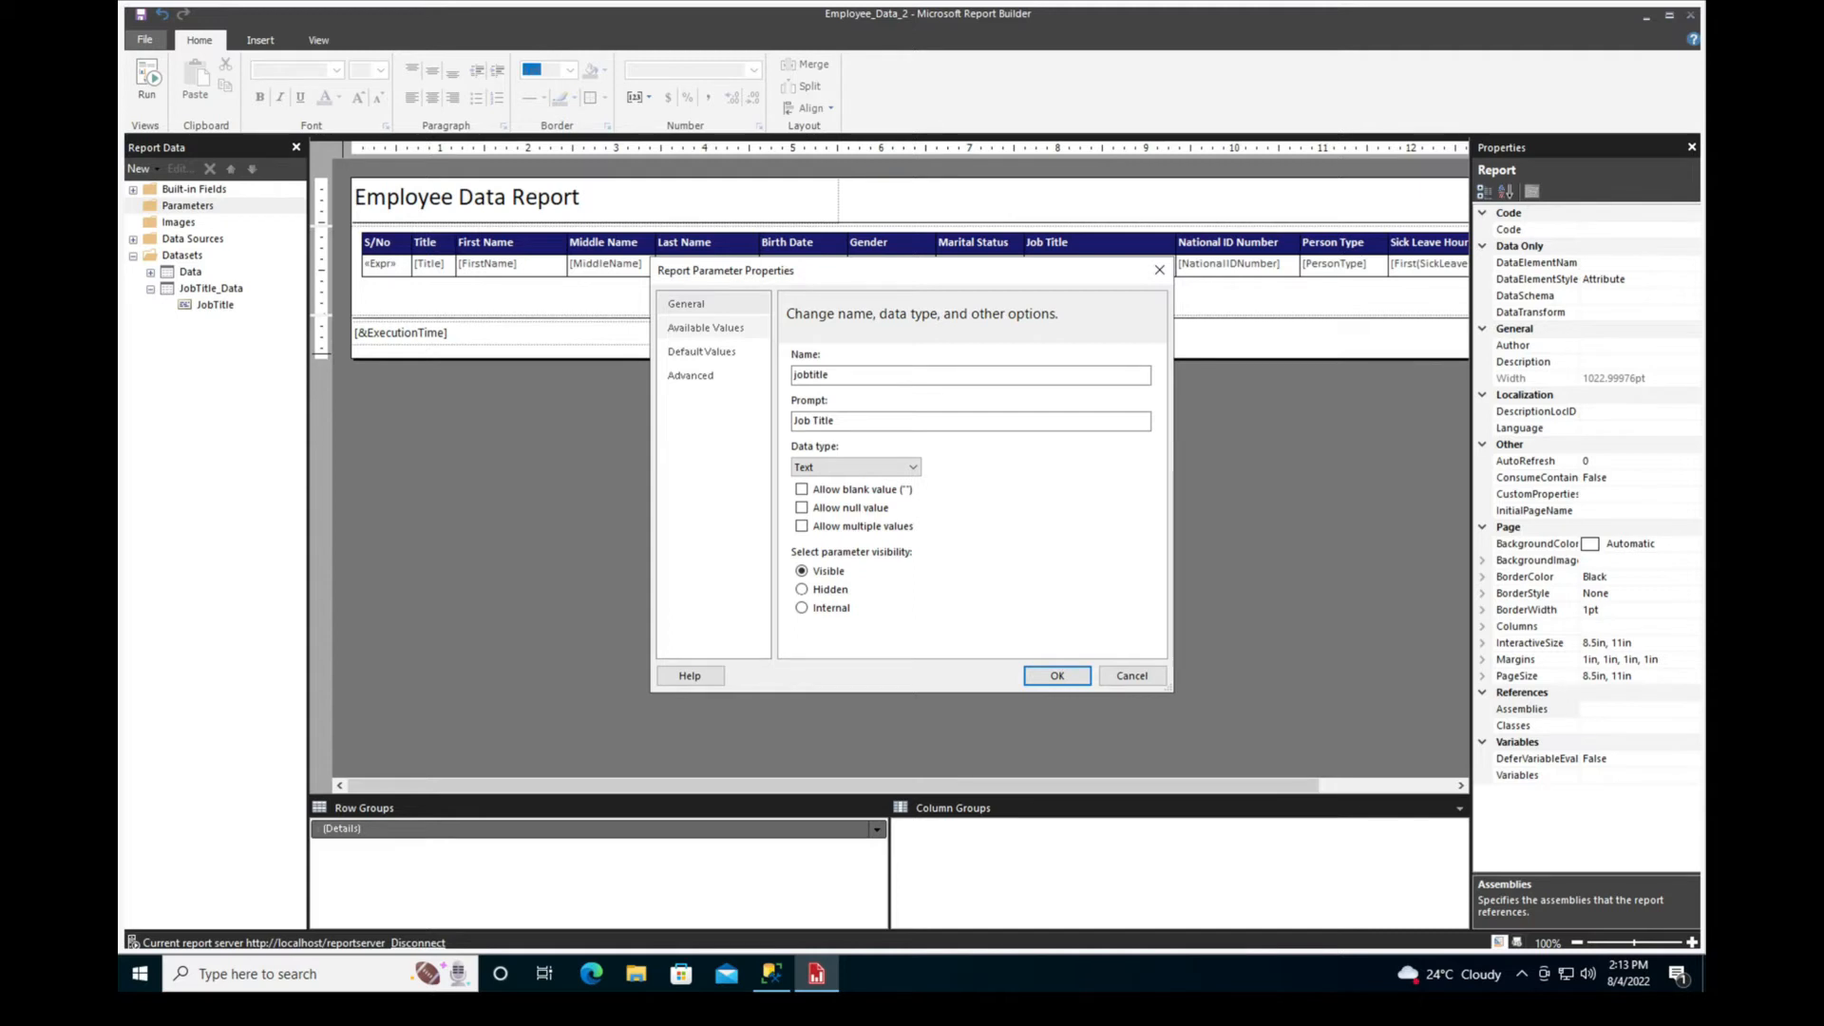
Get the parameter's available values from the JobTitle_Data dataset, using JobTitle as both value and label field, and accept the parameter
left_click(706, 327)
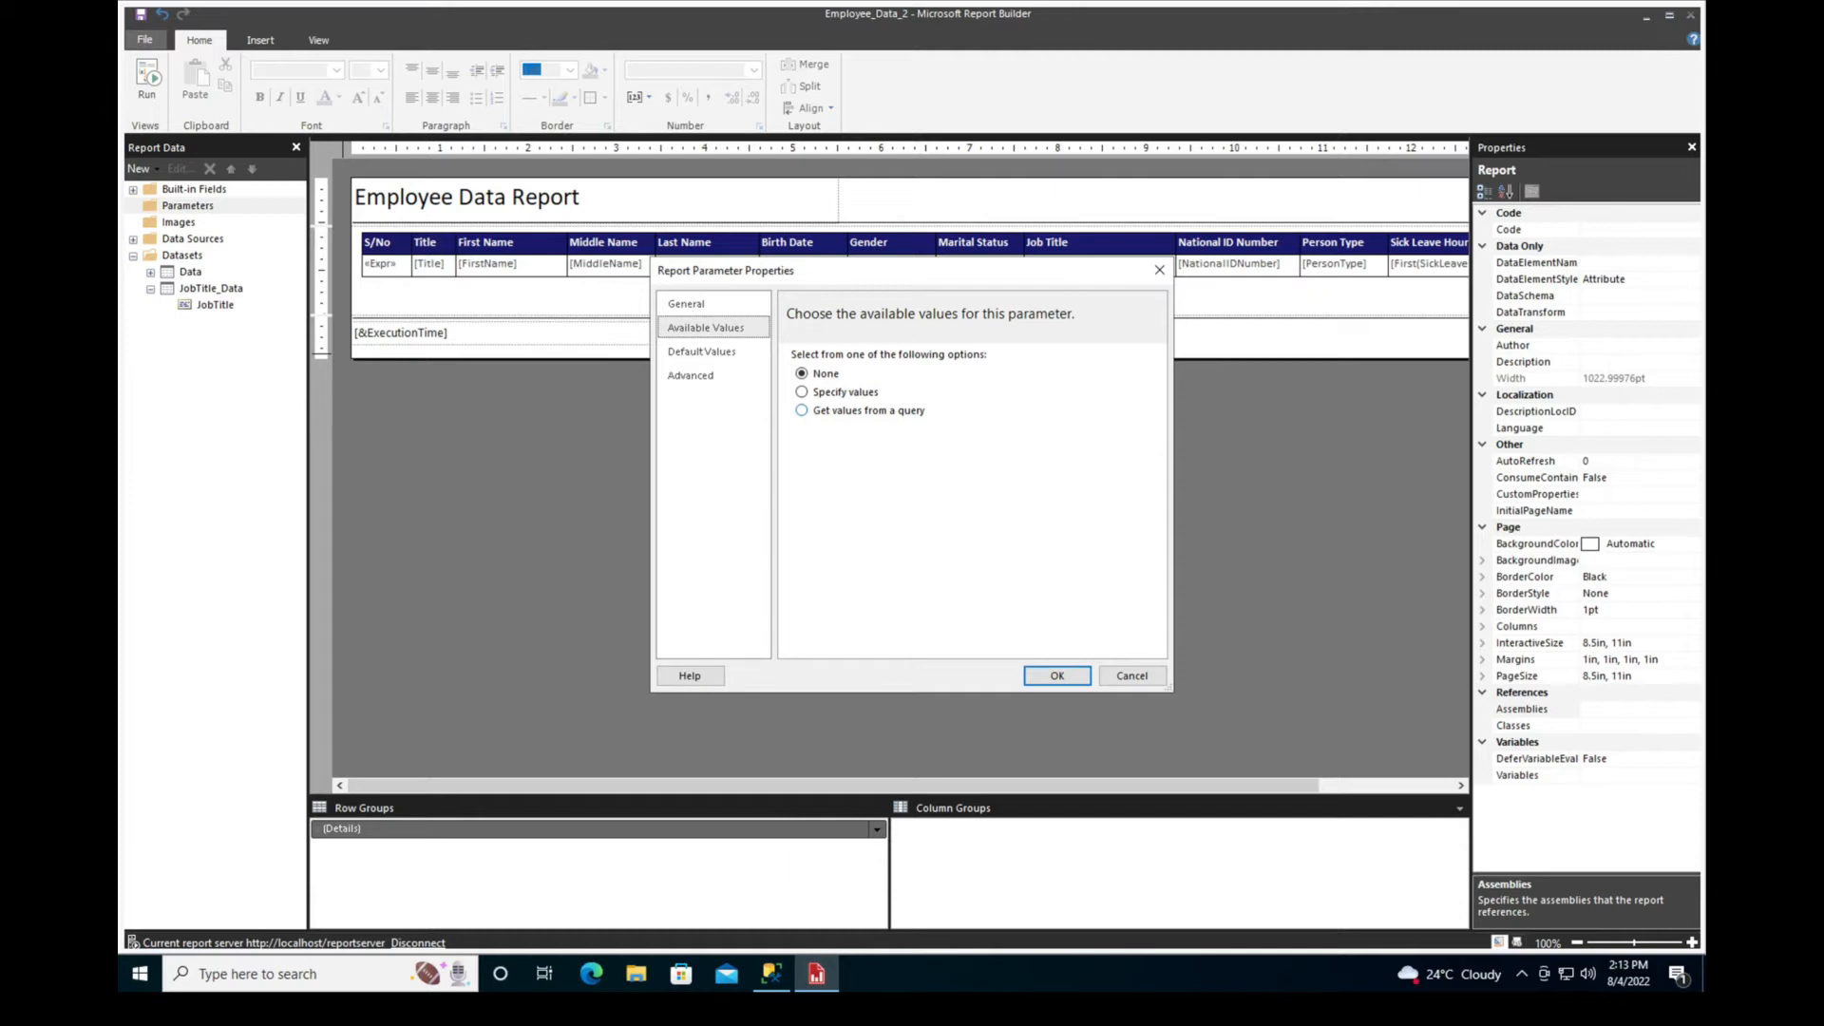
left_click(802, 410)
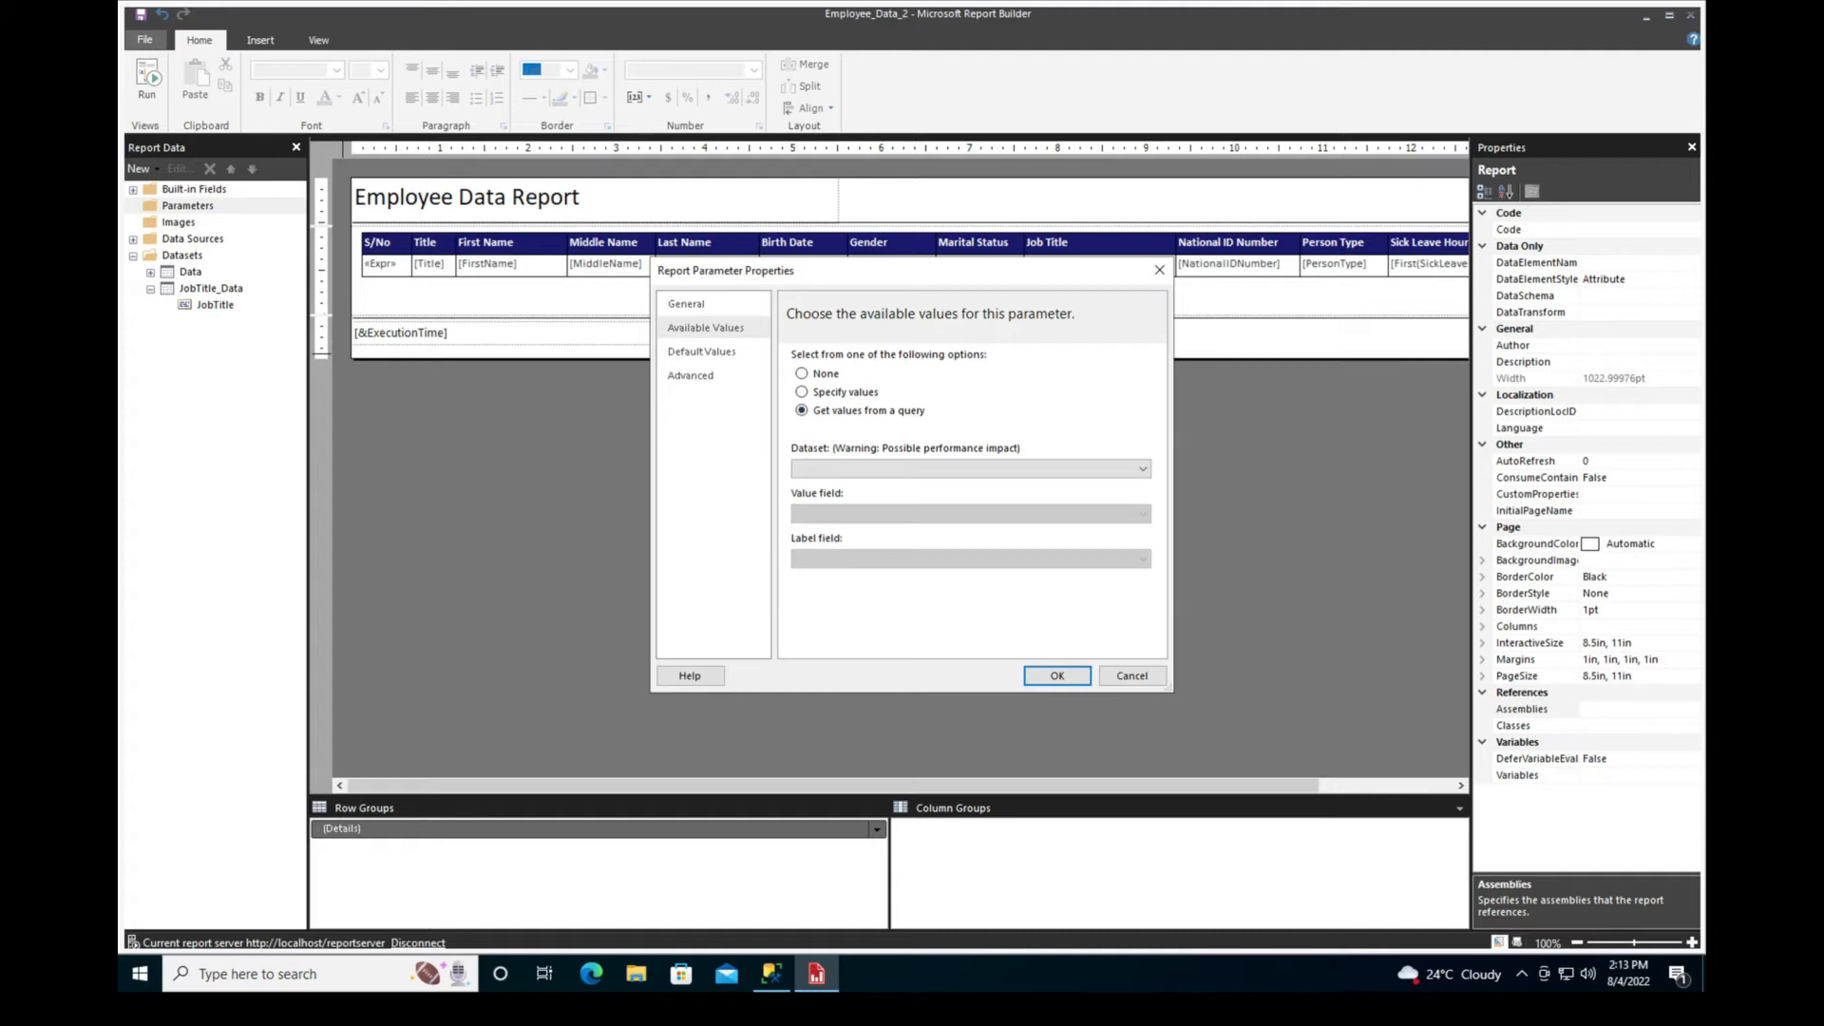
left_click(1143, 468)
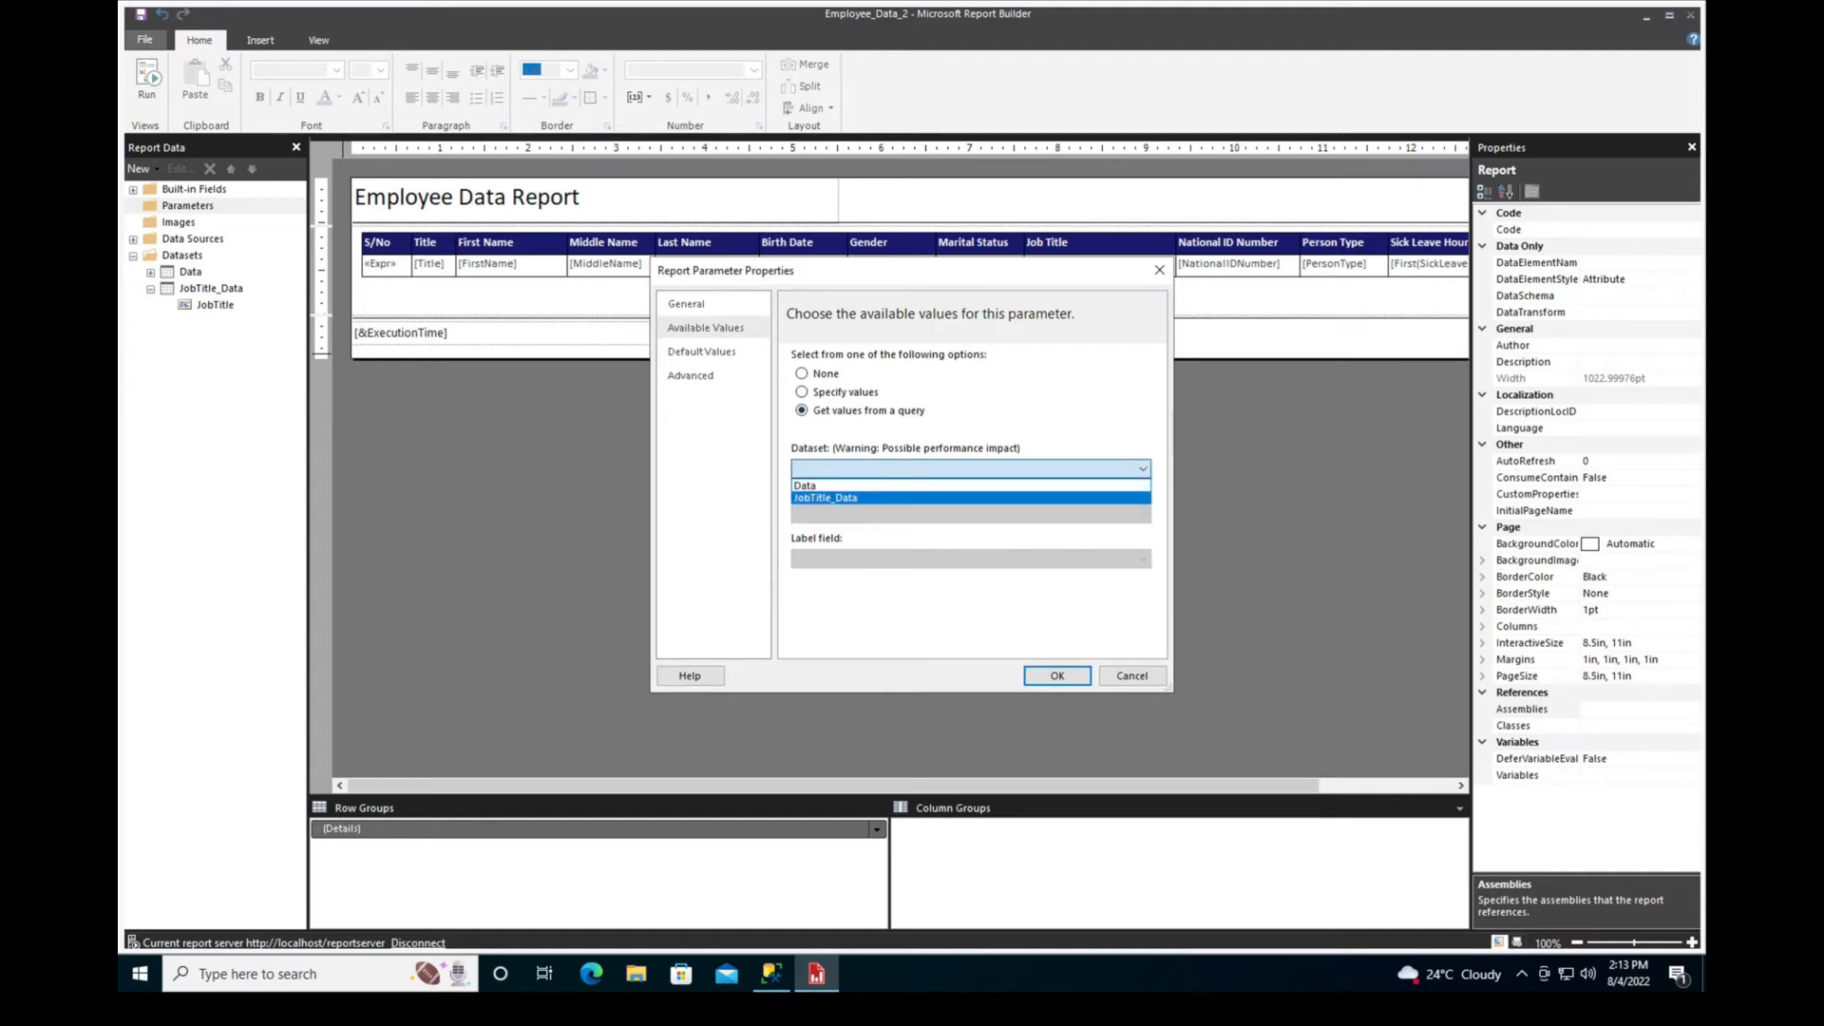
left_click(825, 497)
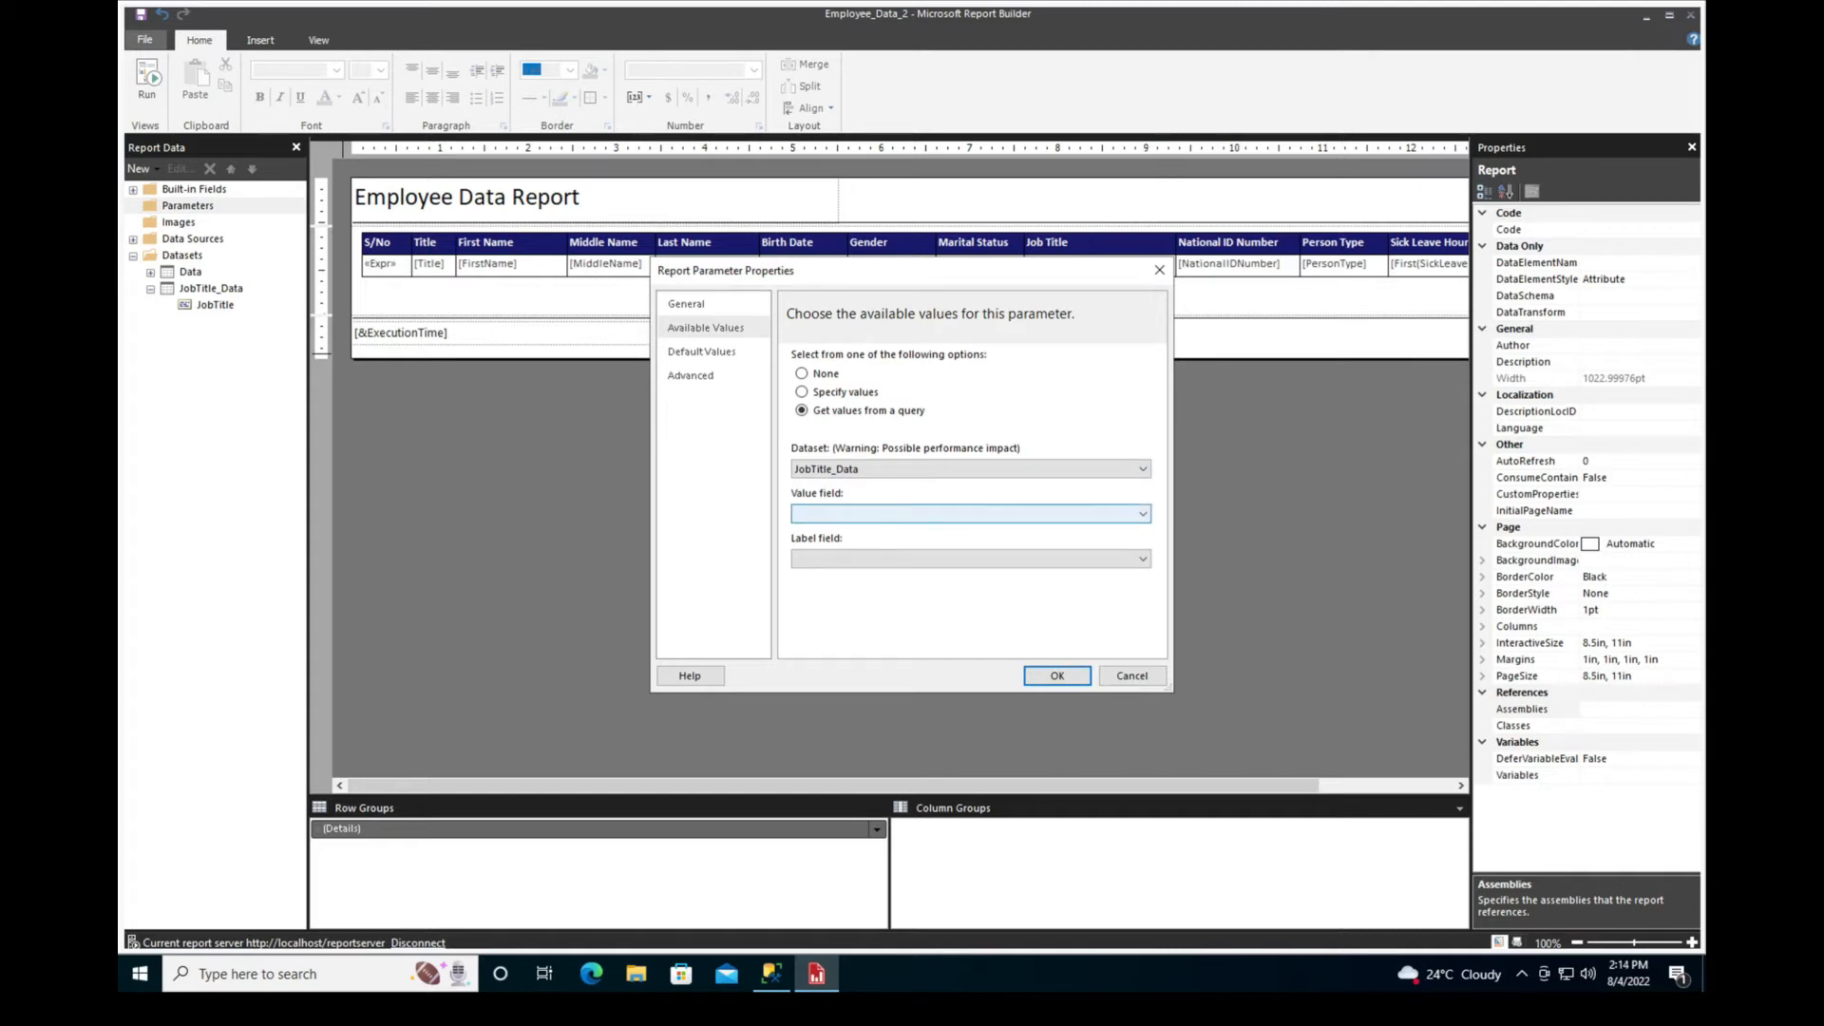
left_click(971, 514)
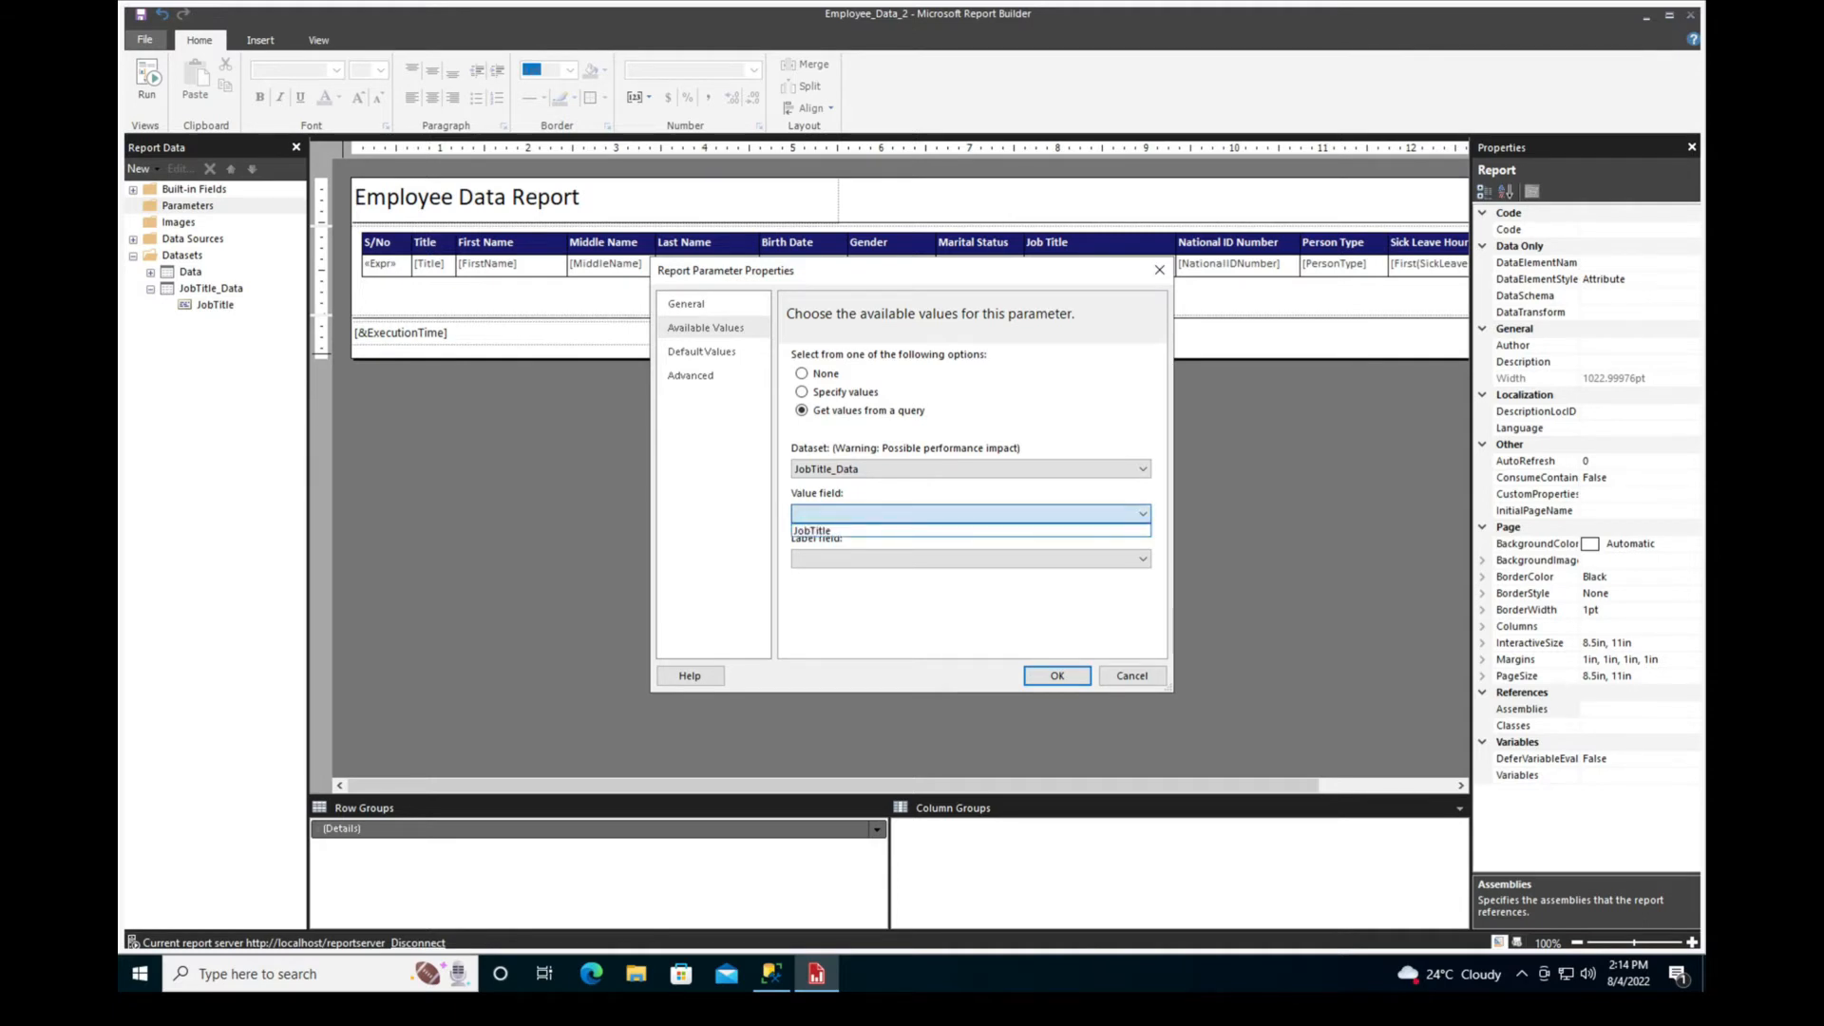
left_click(950, 531)
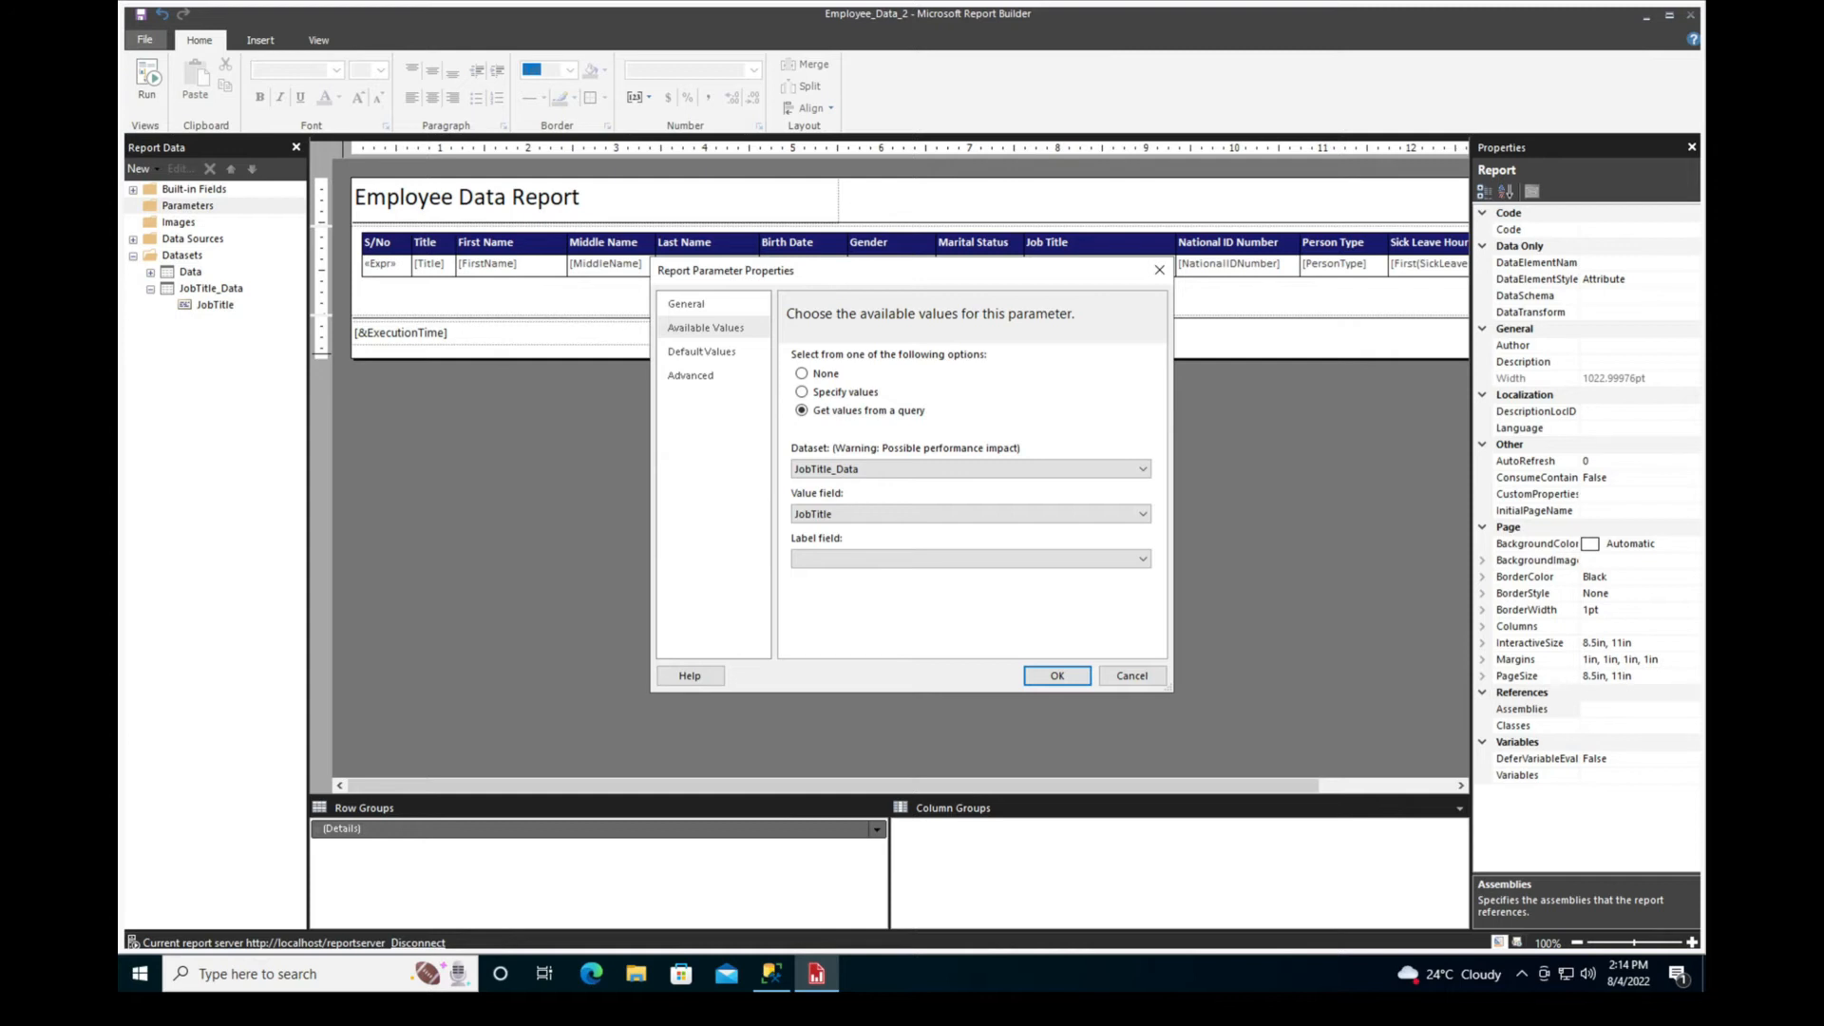
left_click(971, 558)
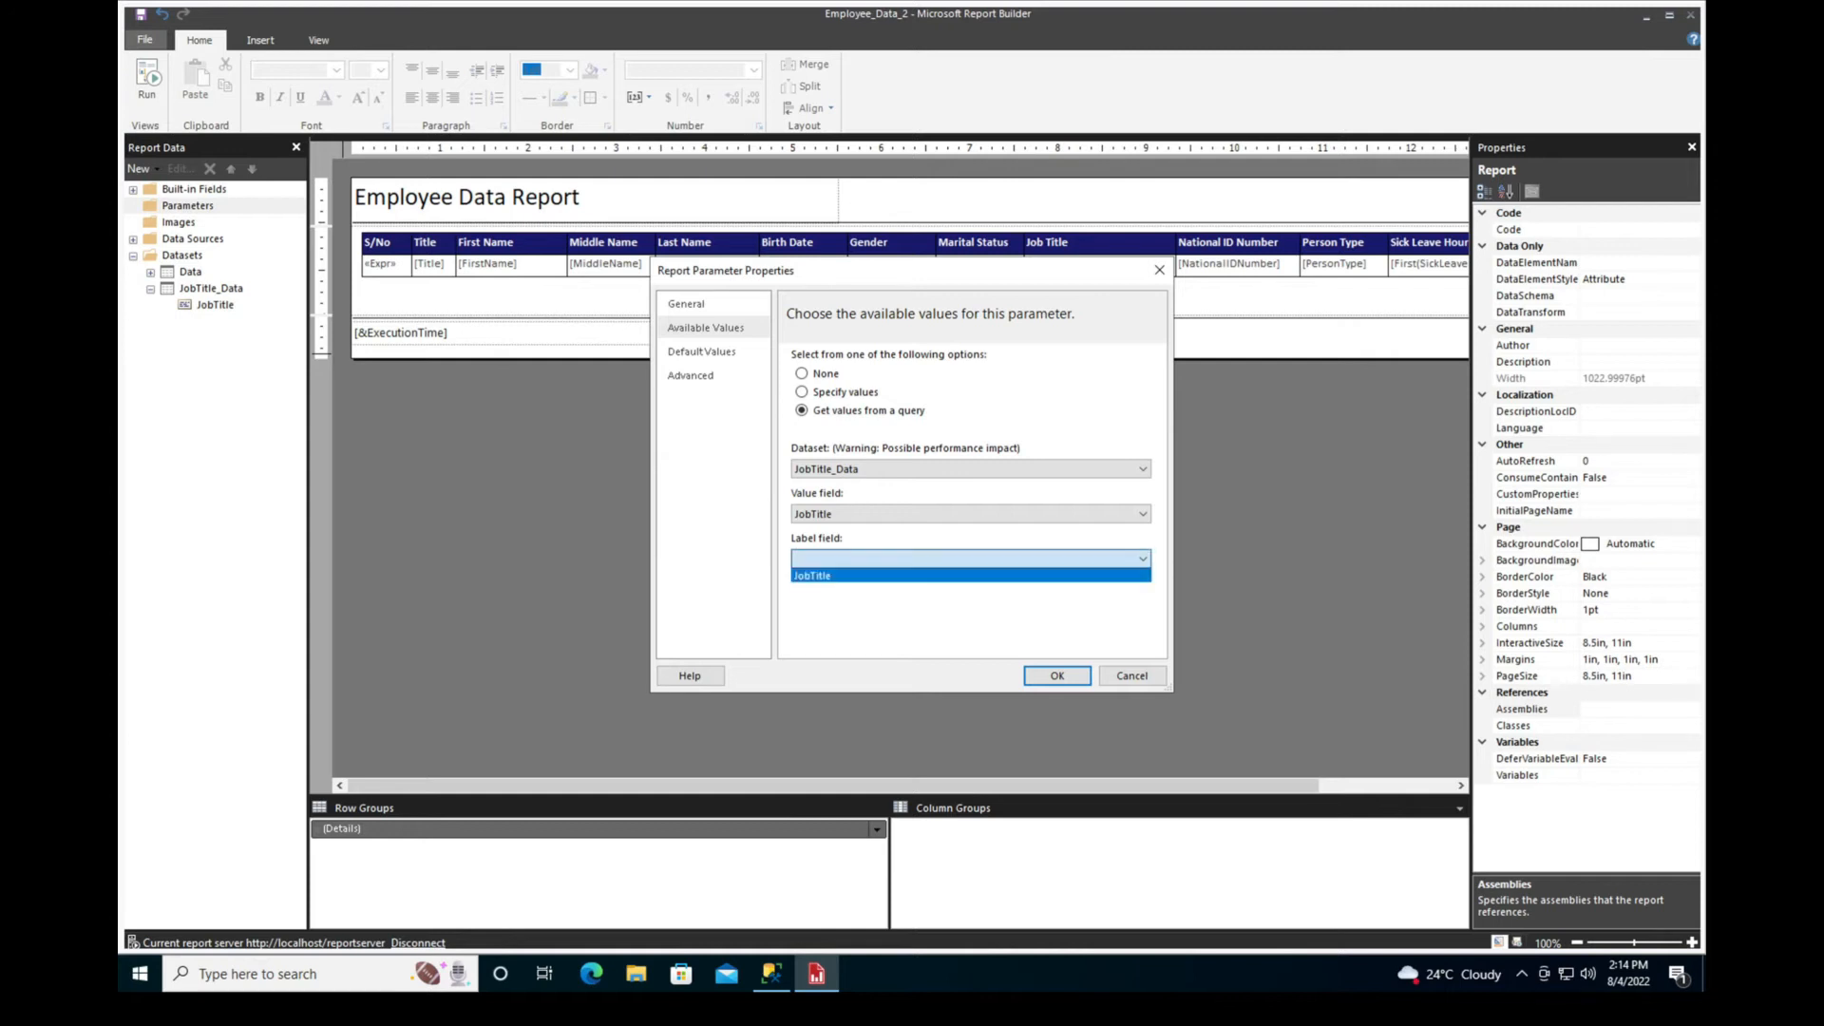
left_click(950, 576)
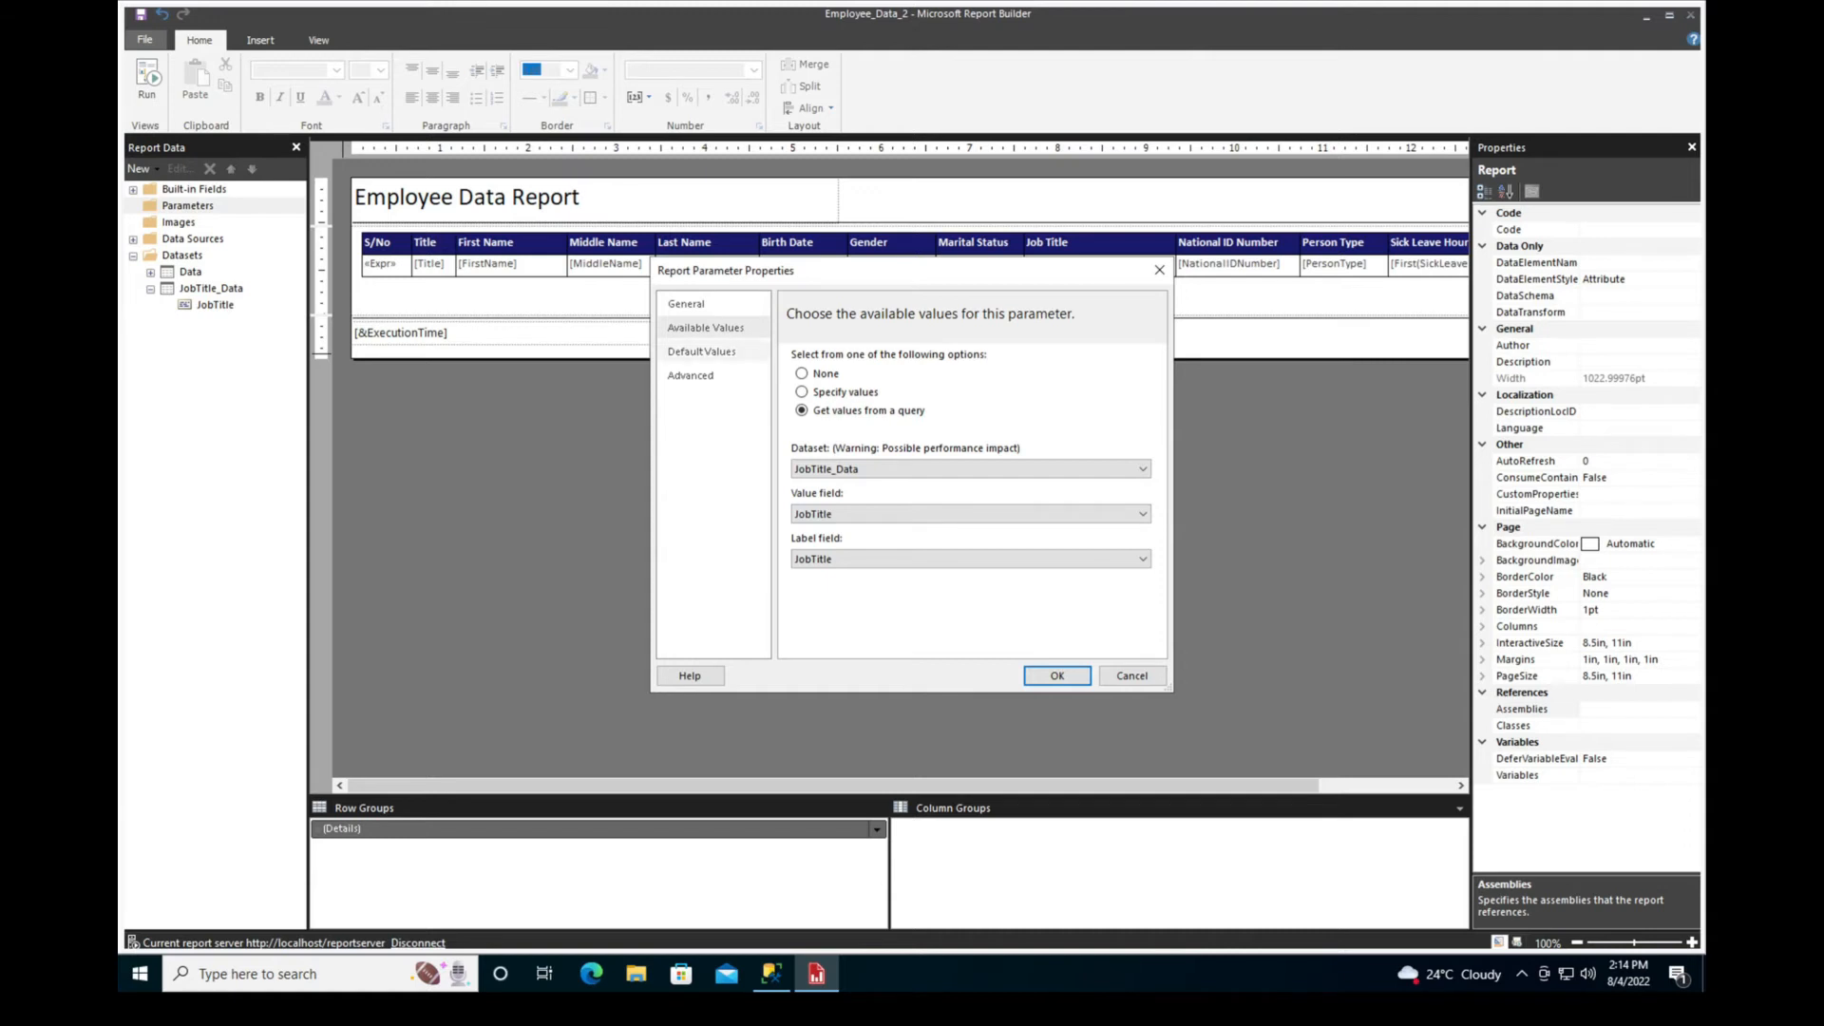
left_click(712, 304)
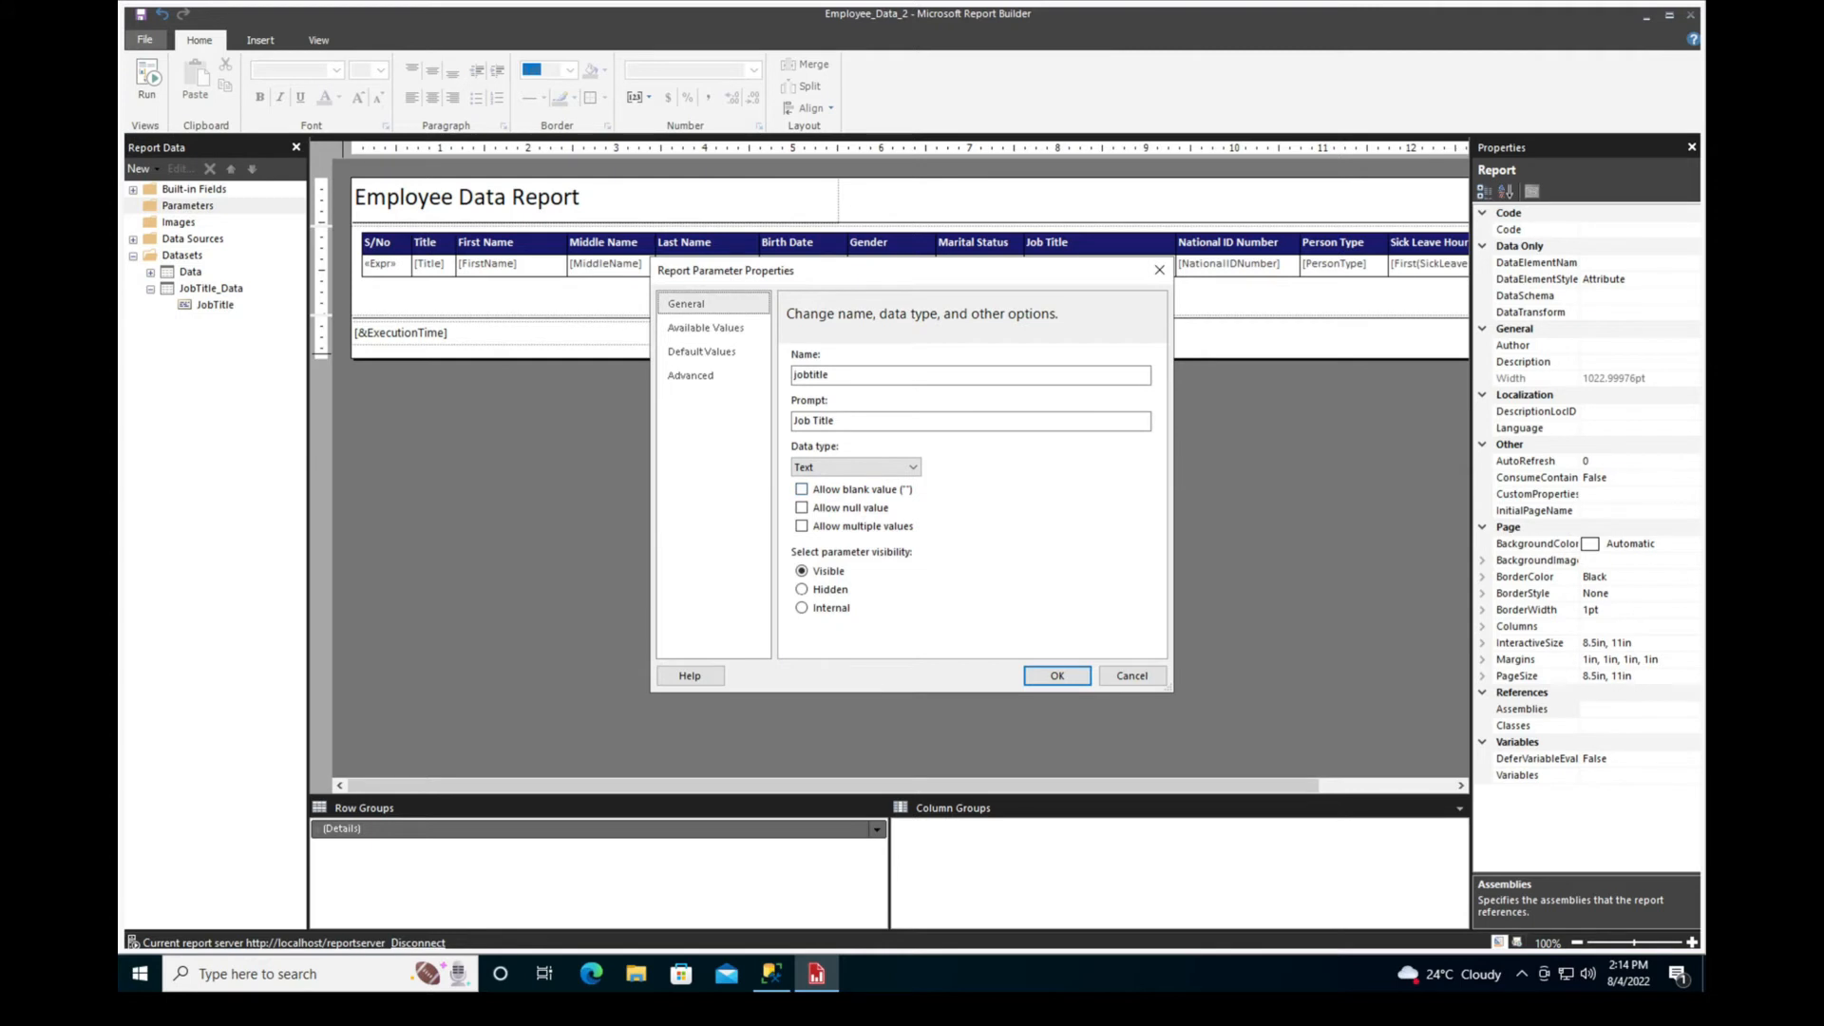
key("Return")
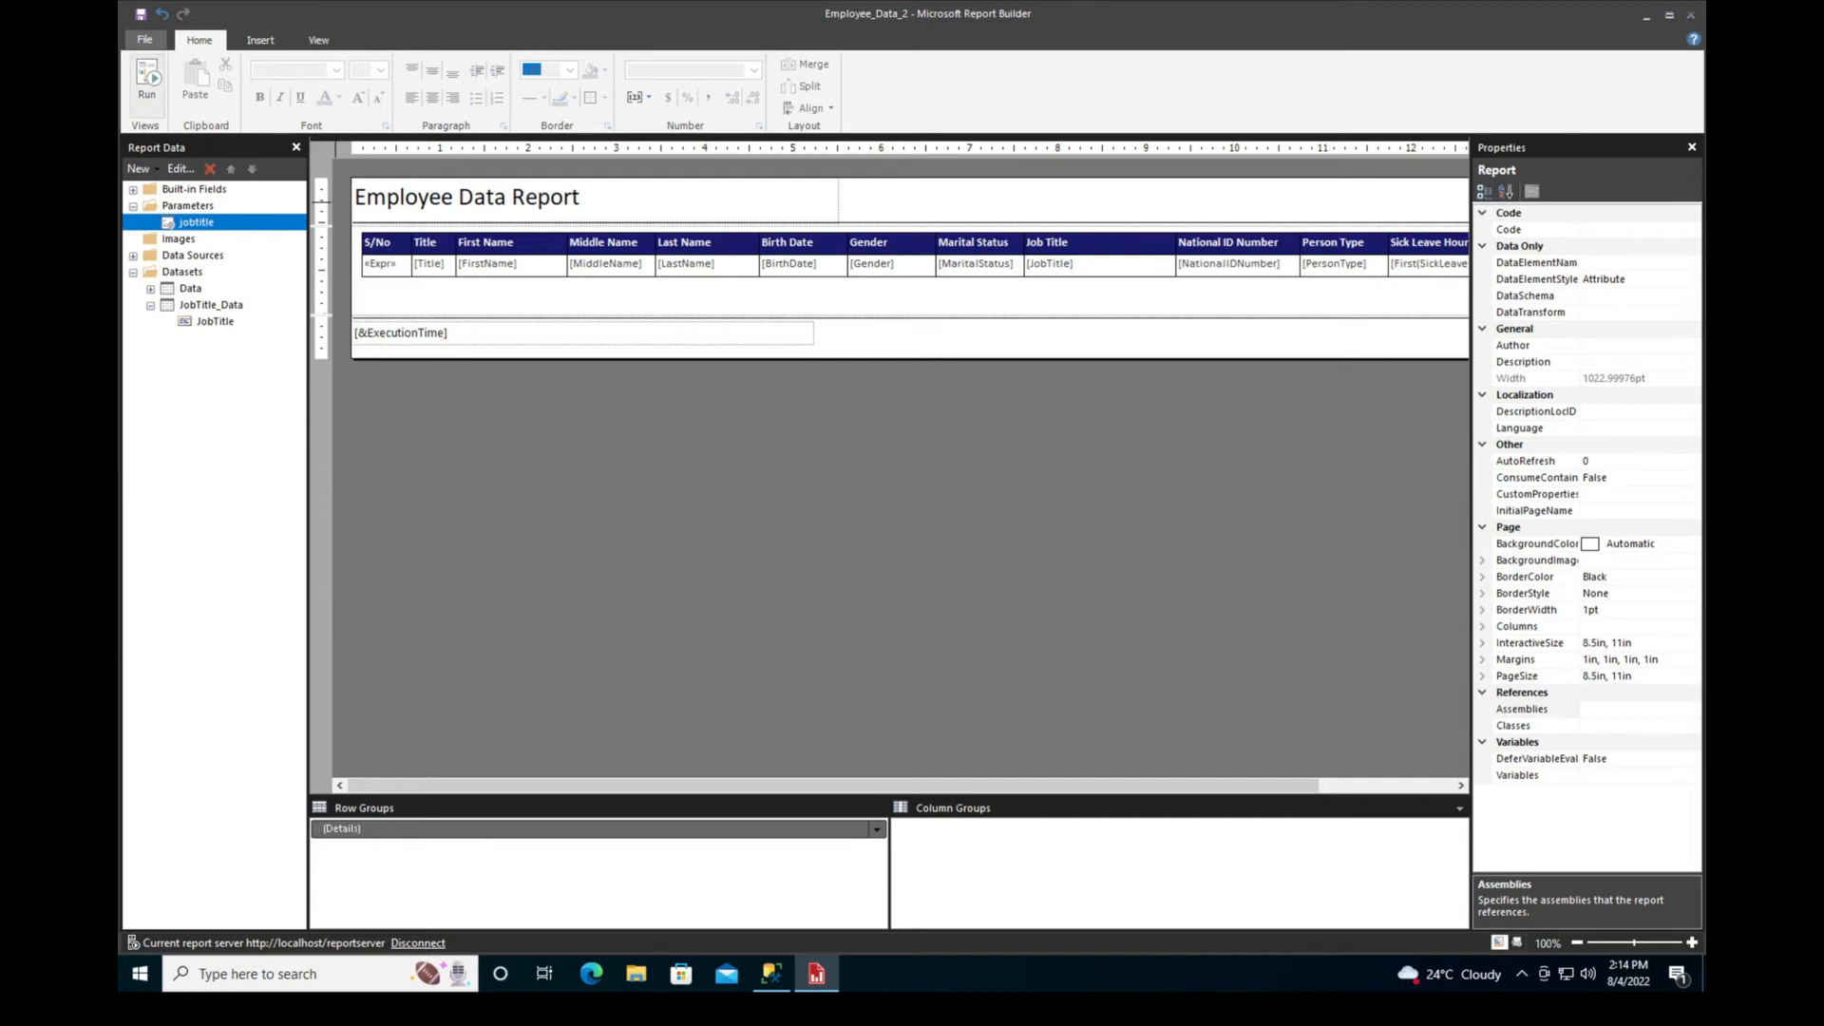
Run the report and look through the available choices of the Job Title parameter
left_click(147, 81)
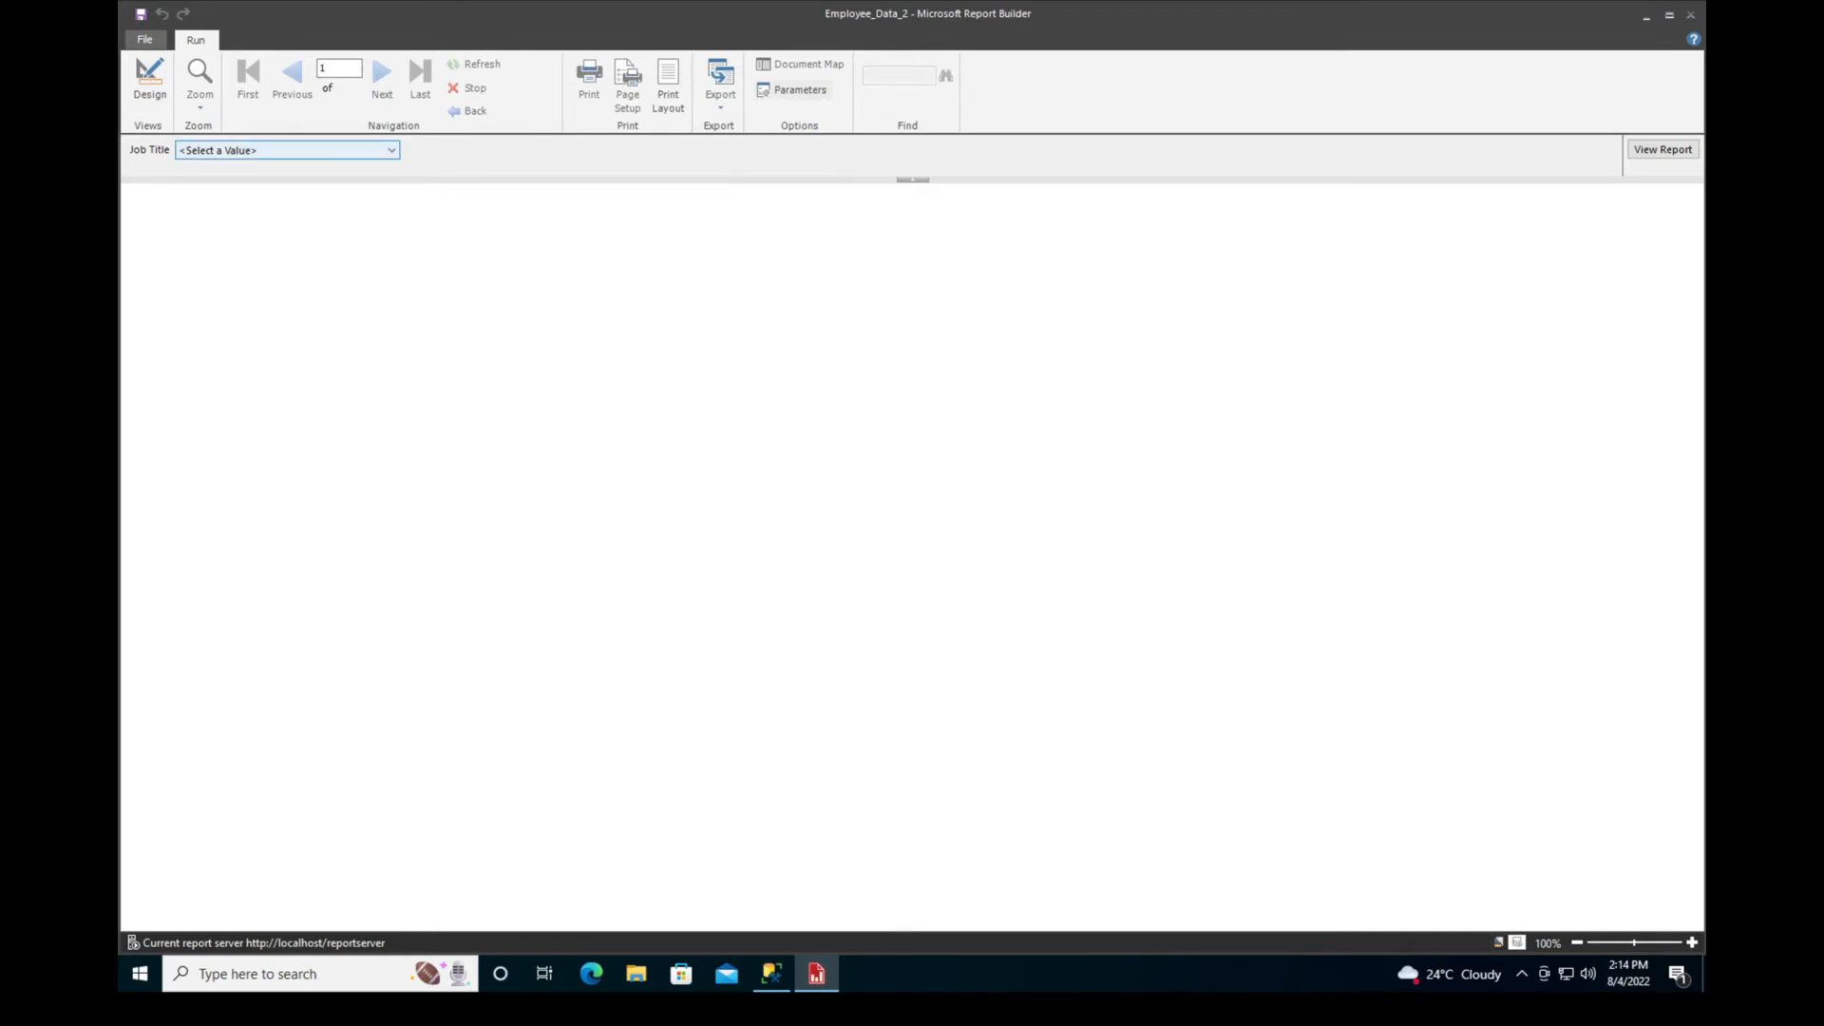
left_click(287, 150)
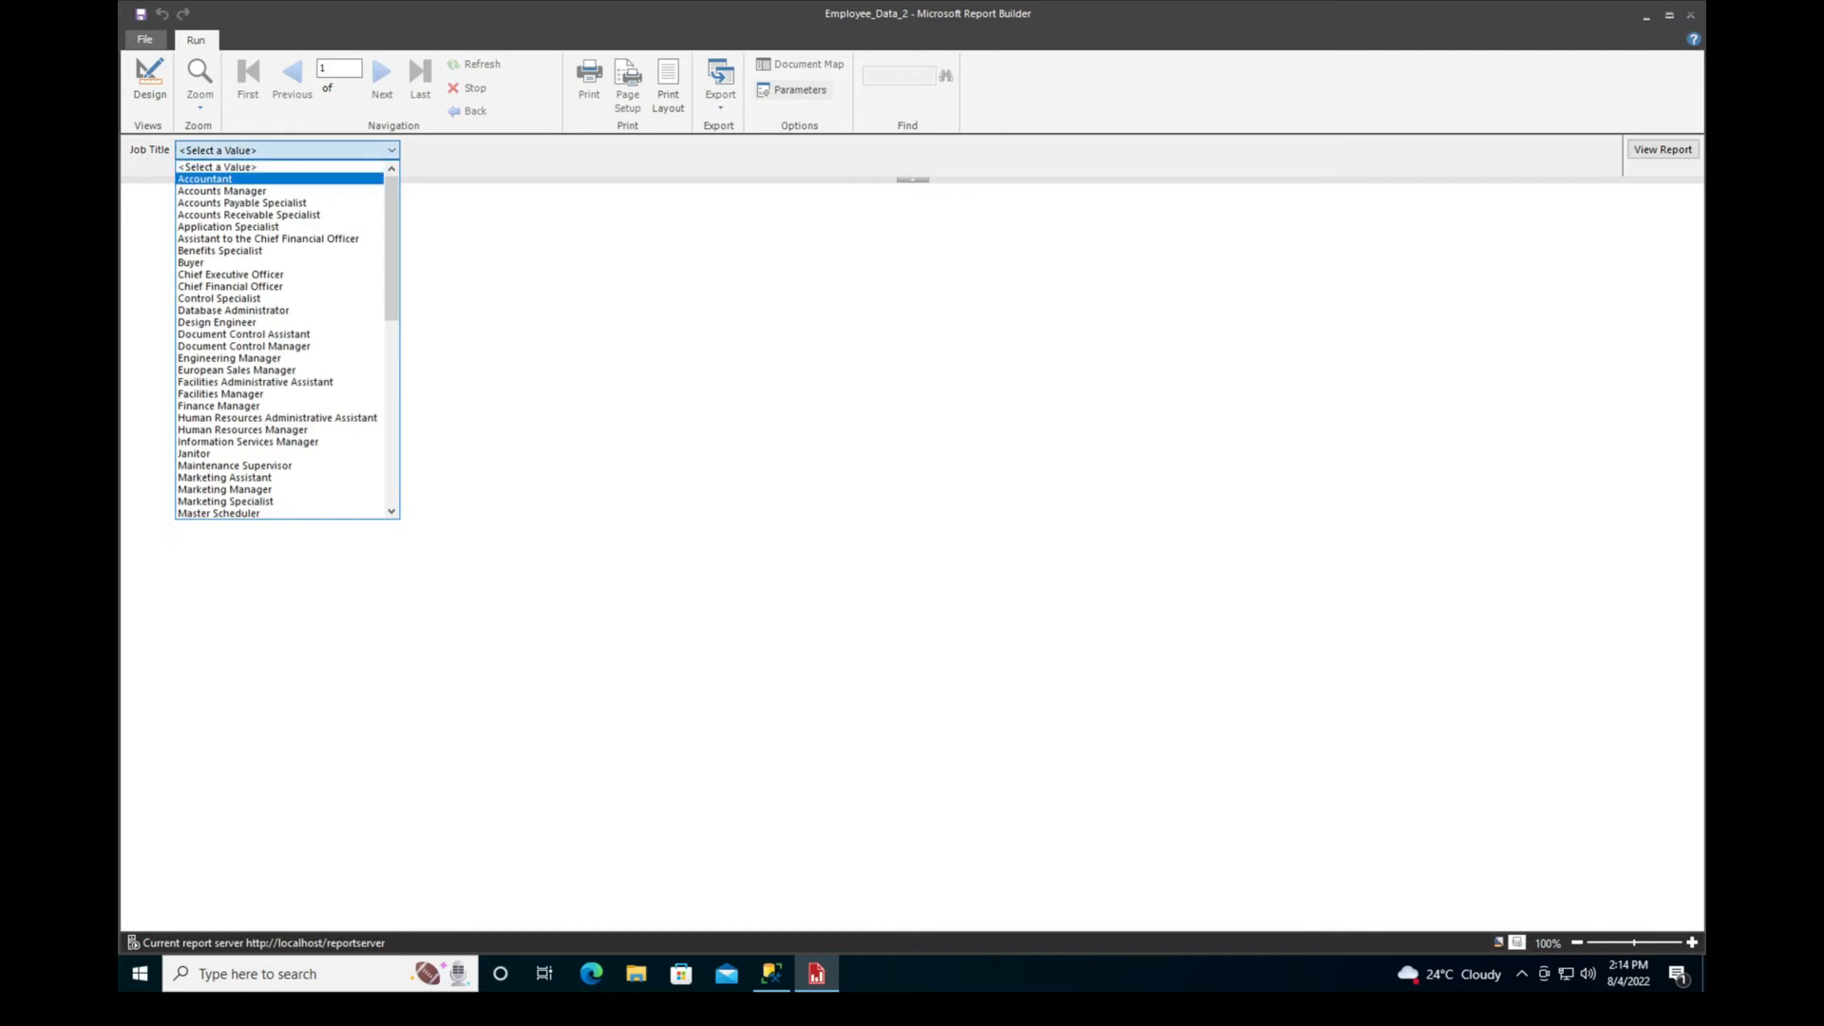
scroll(276, 202, "down", 1)
scroll(275, 203, "down", 12)
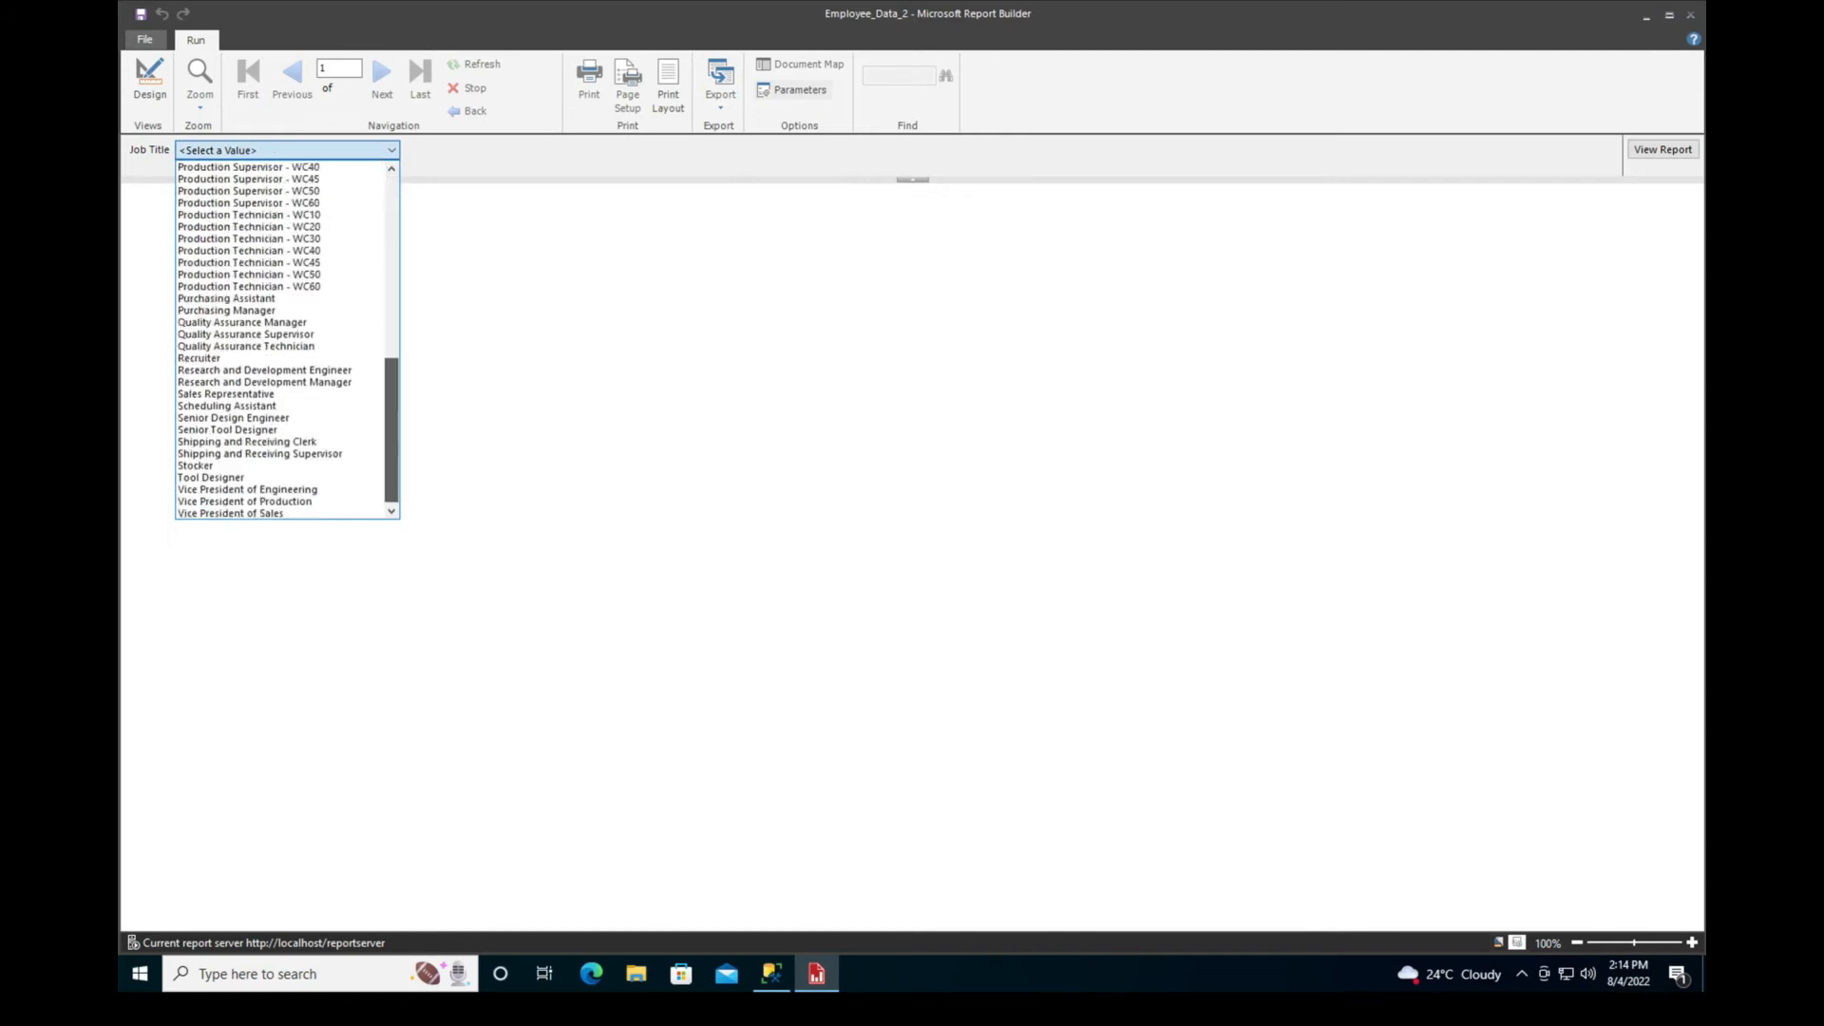
scroll(276, 203, "up", 2)
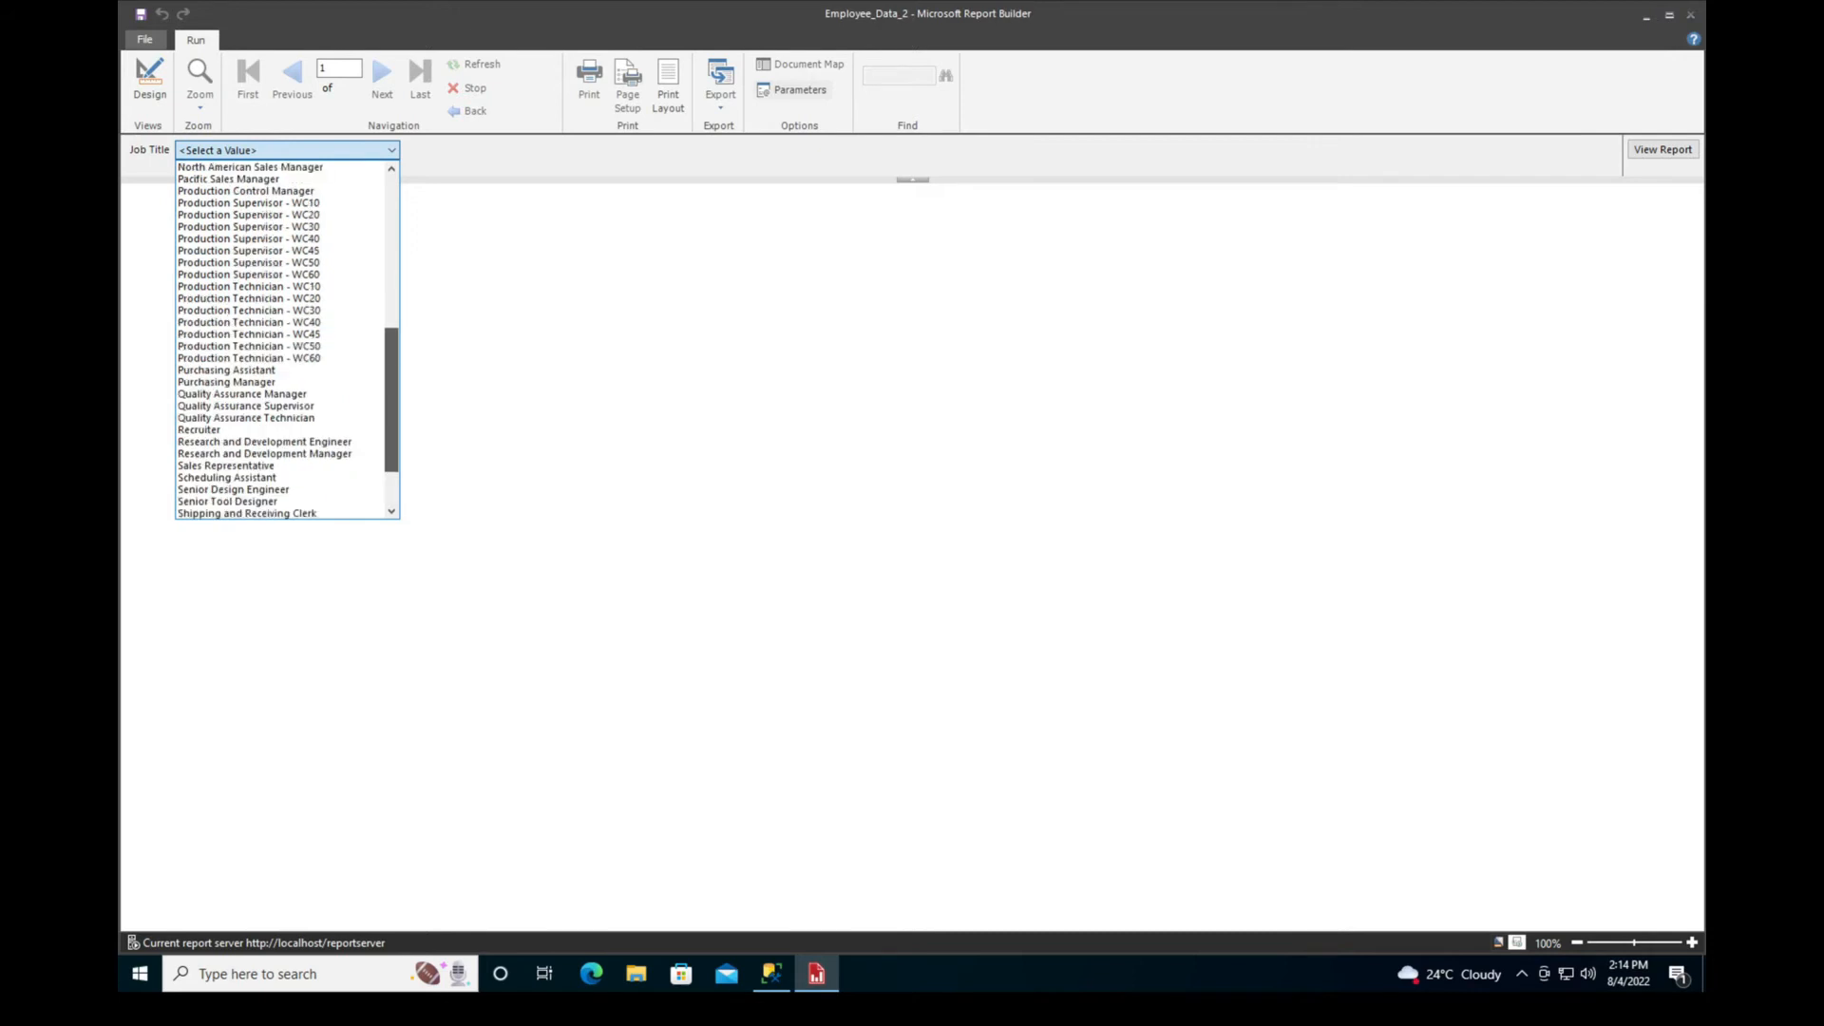
scroll(285, 340, "up", 4)
scroll(276, 357, "up", 6)
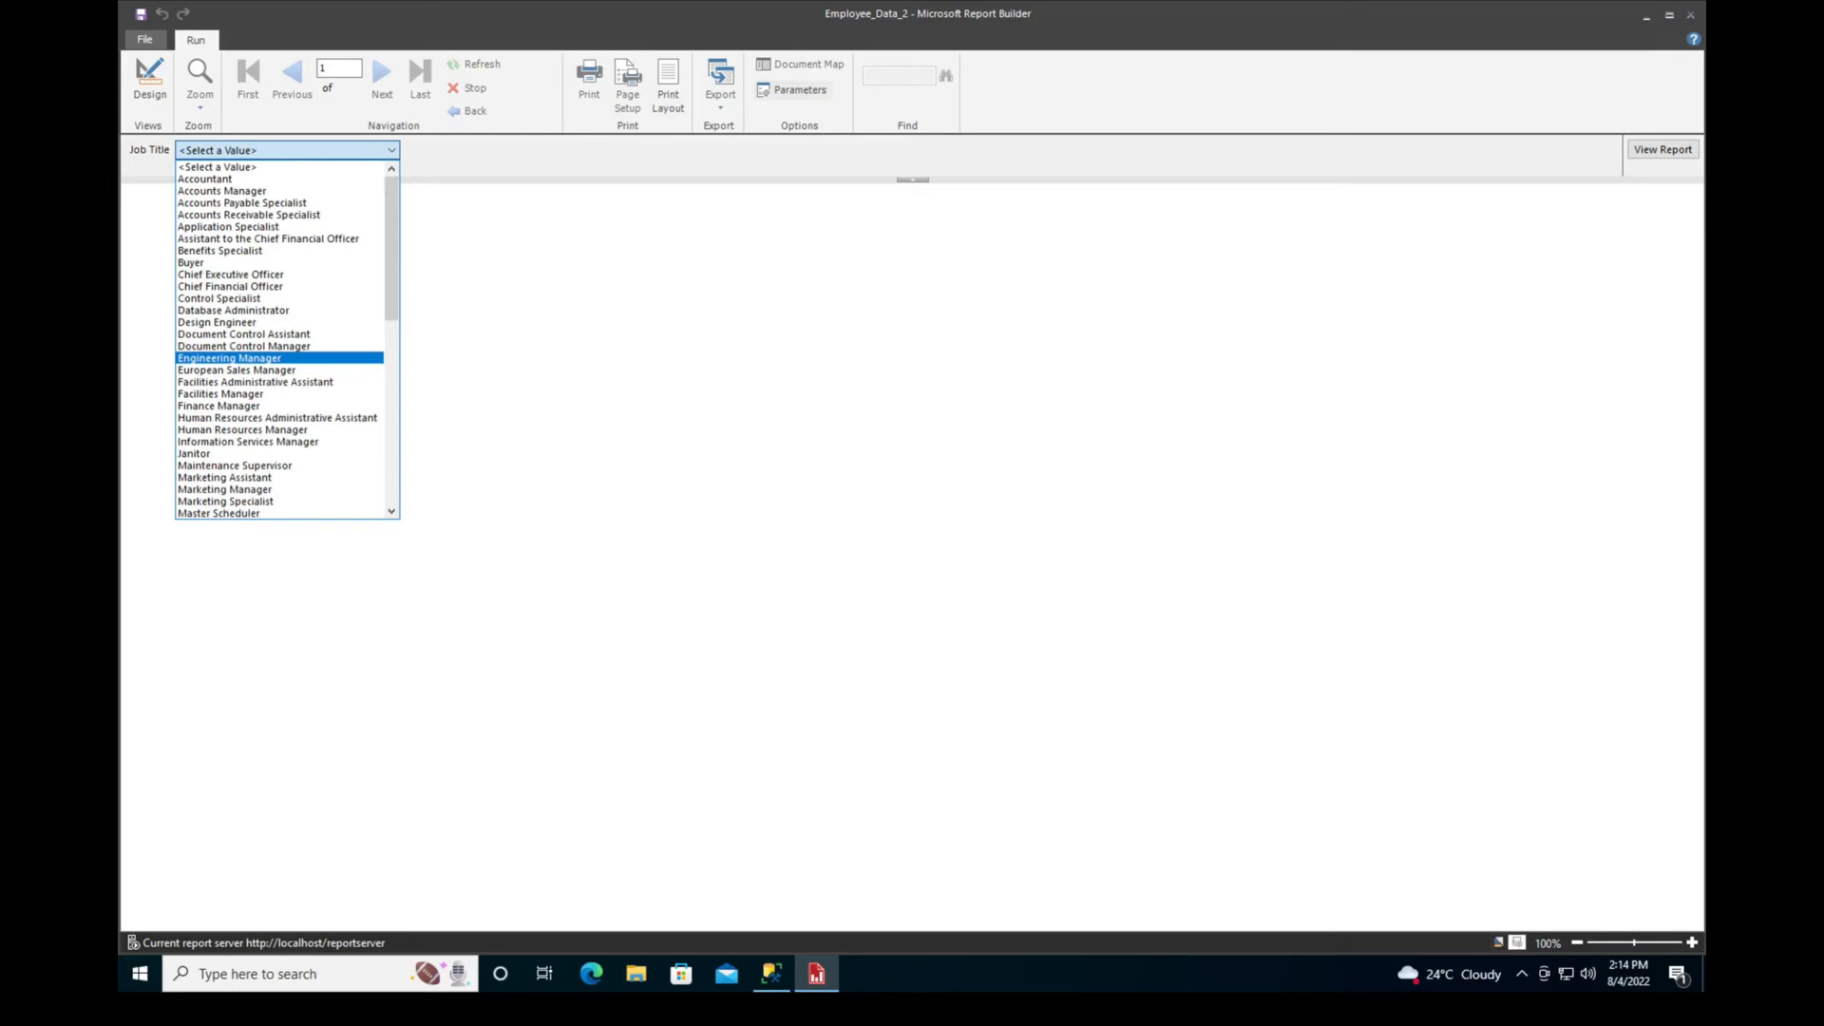
key("Escape")
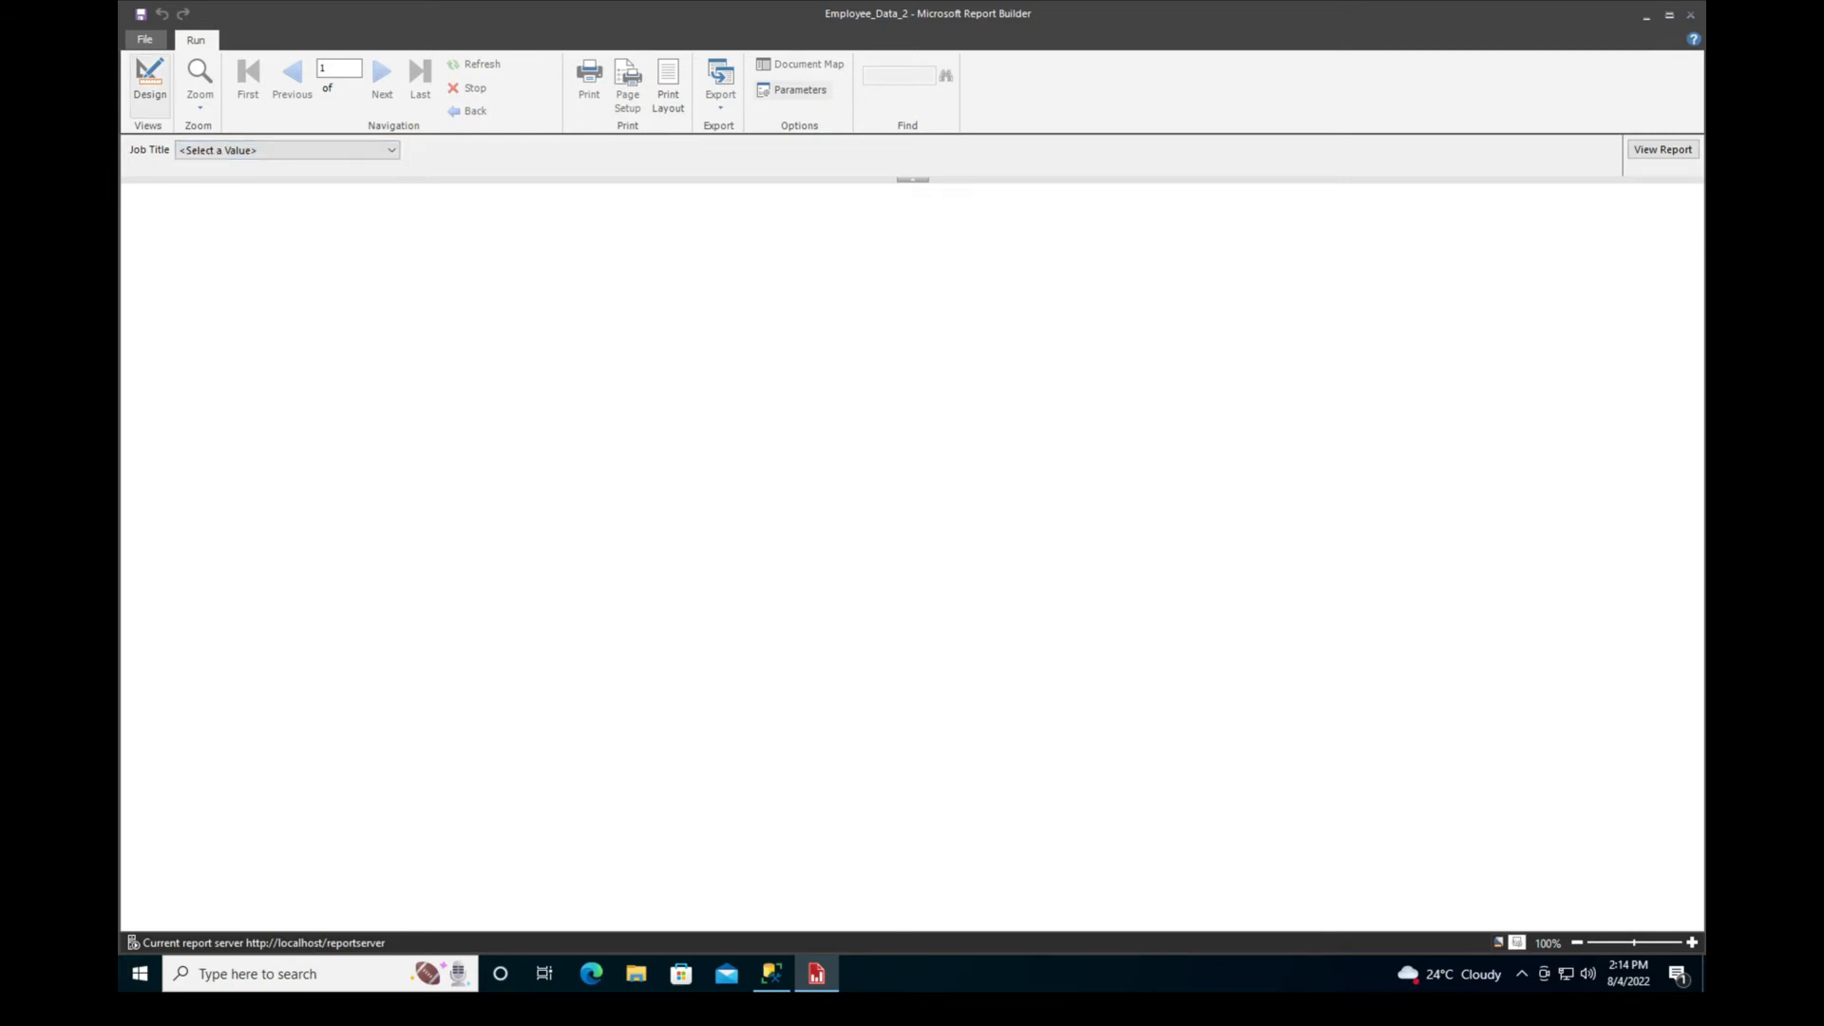
left_click(149, 81)
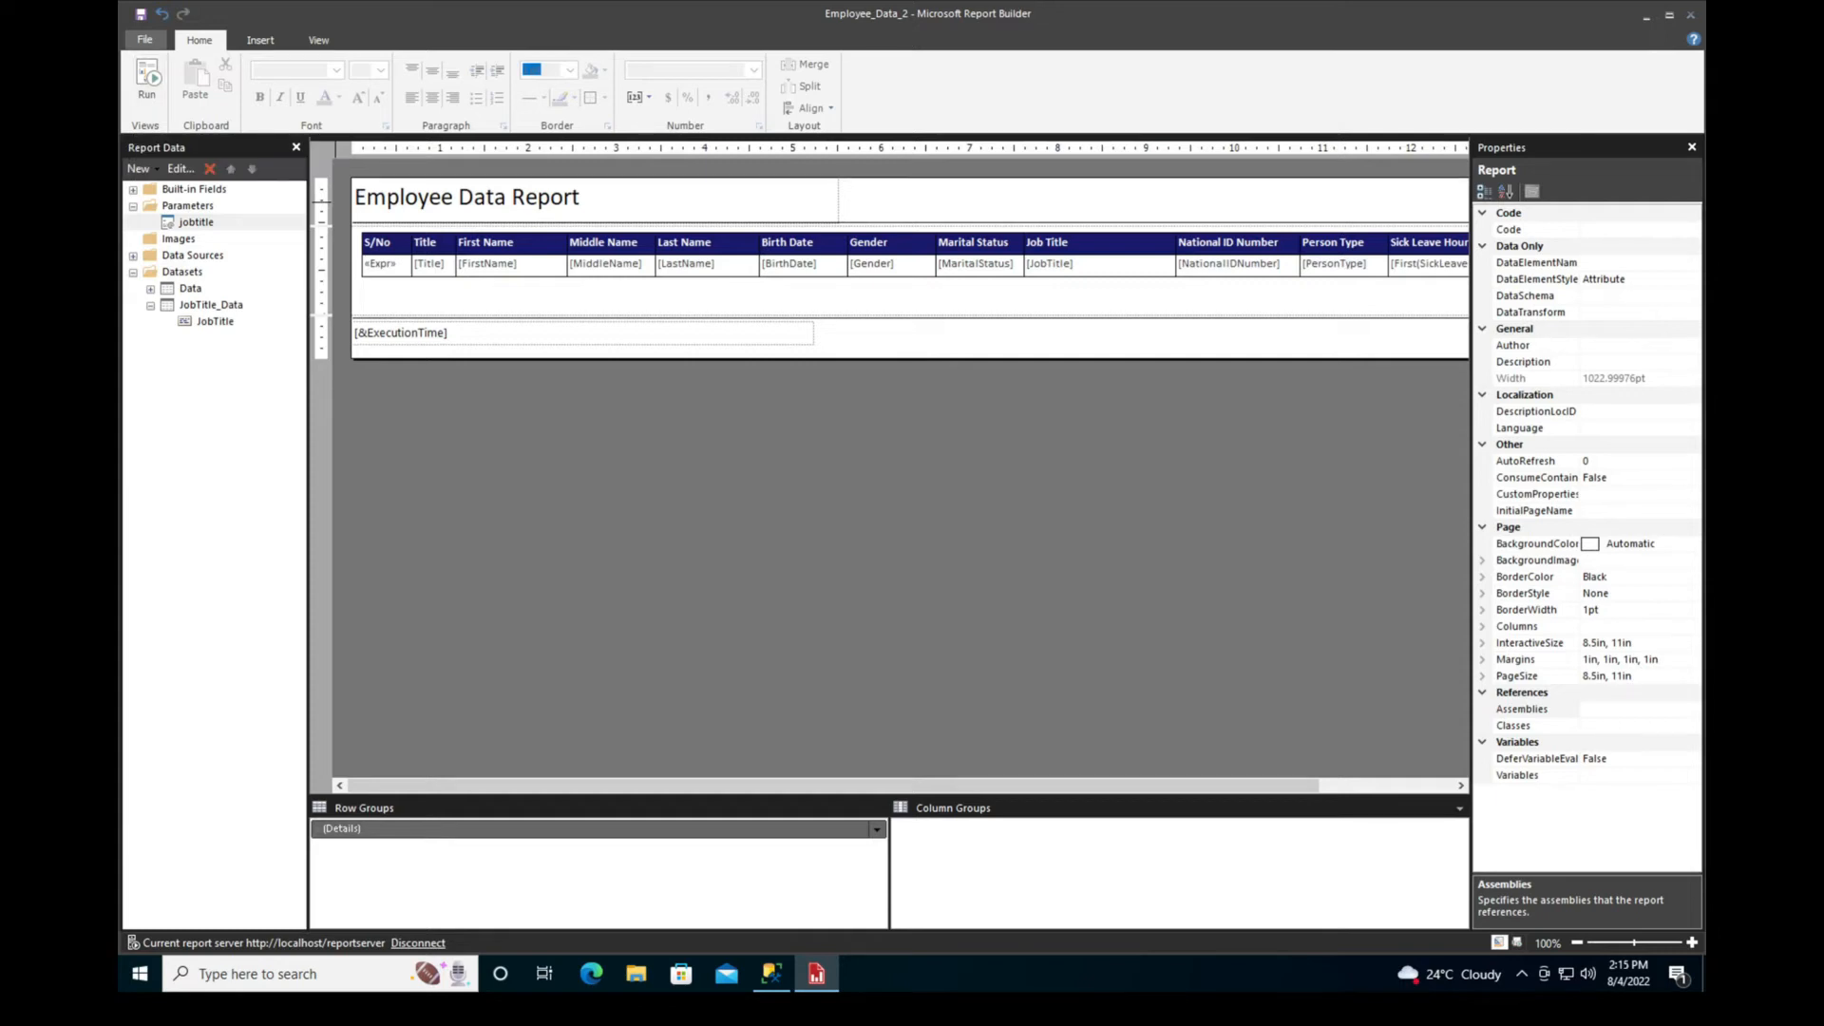
double_click(190, 289)
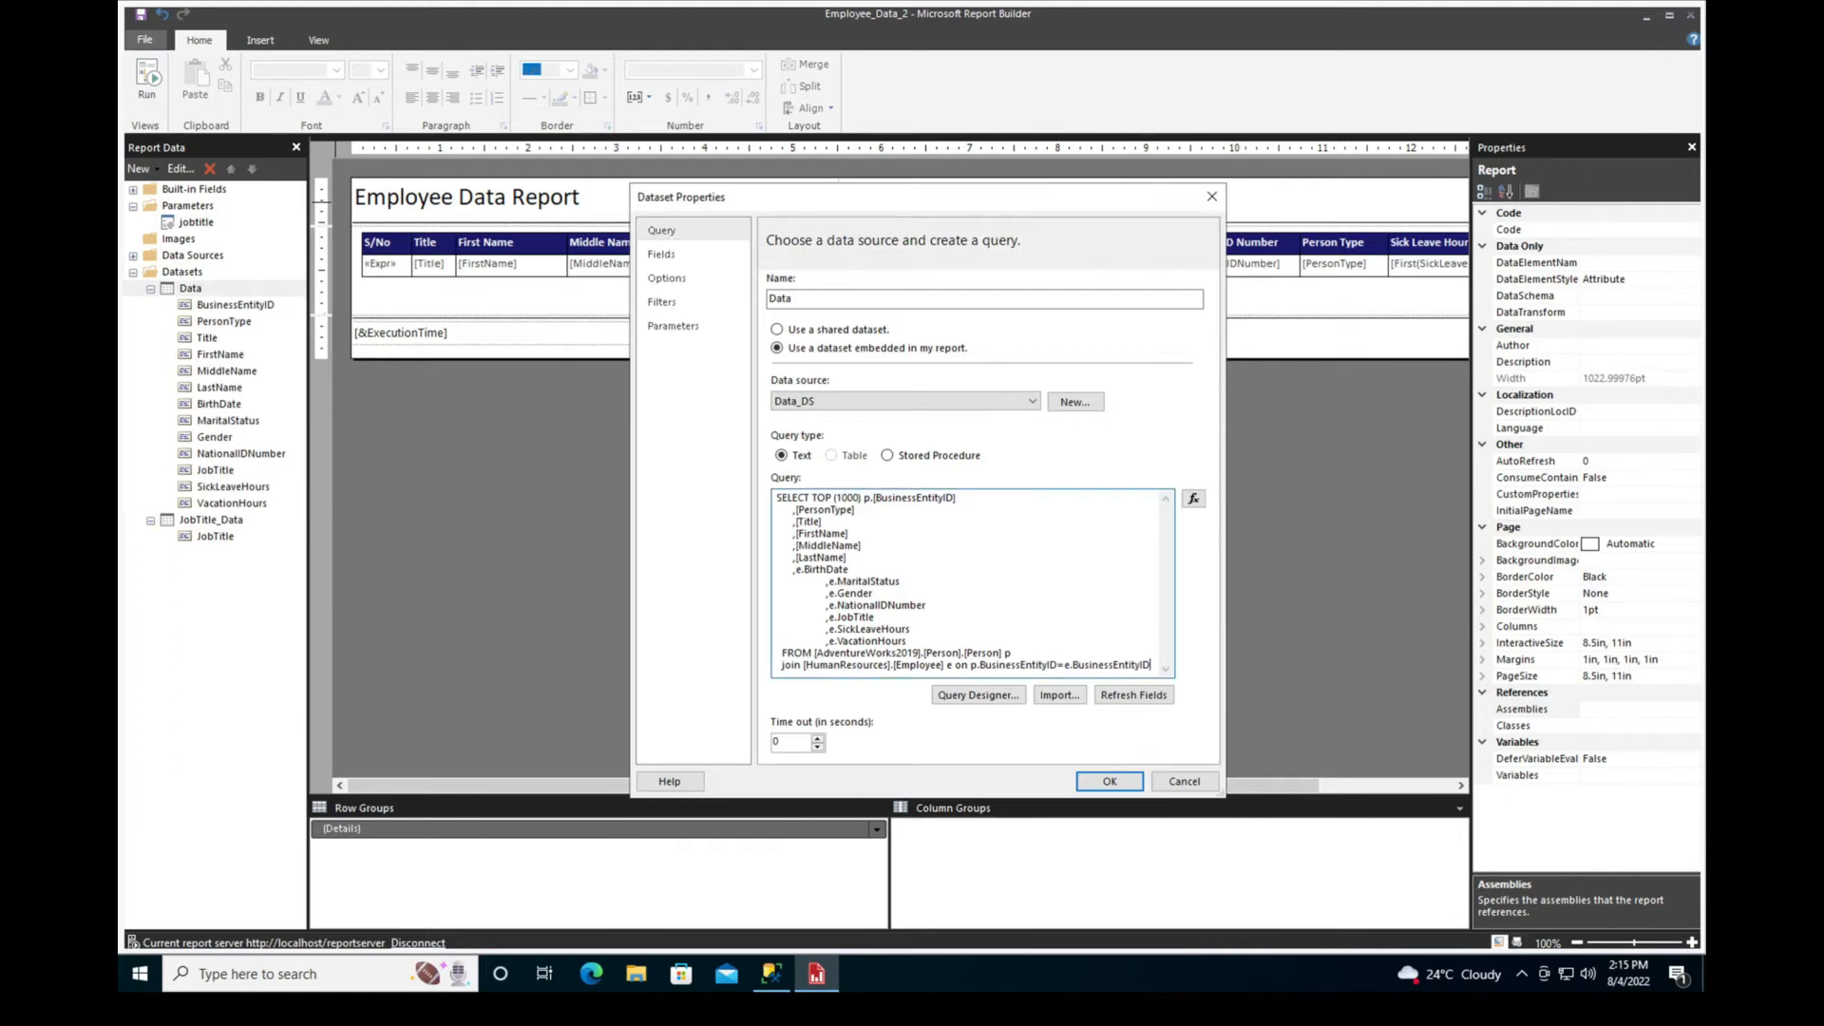
key("Return")
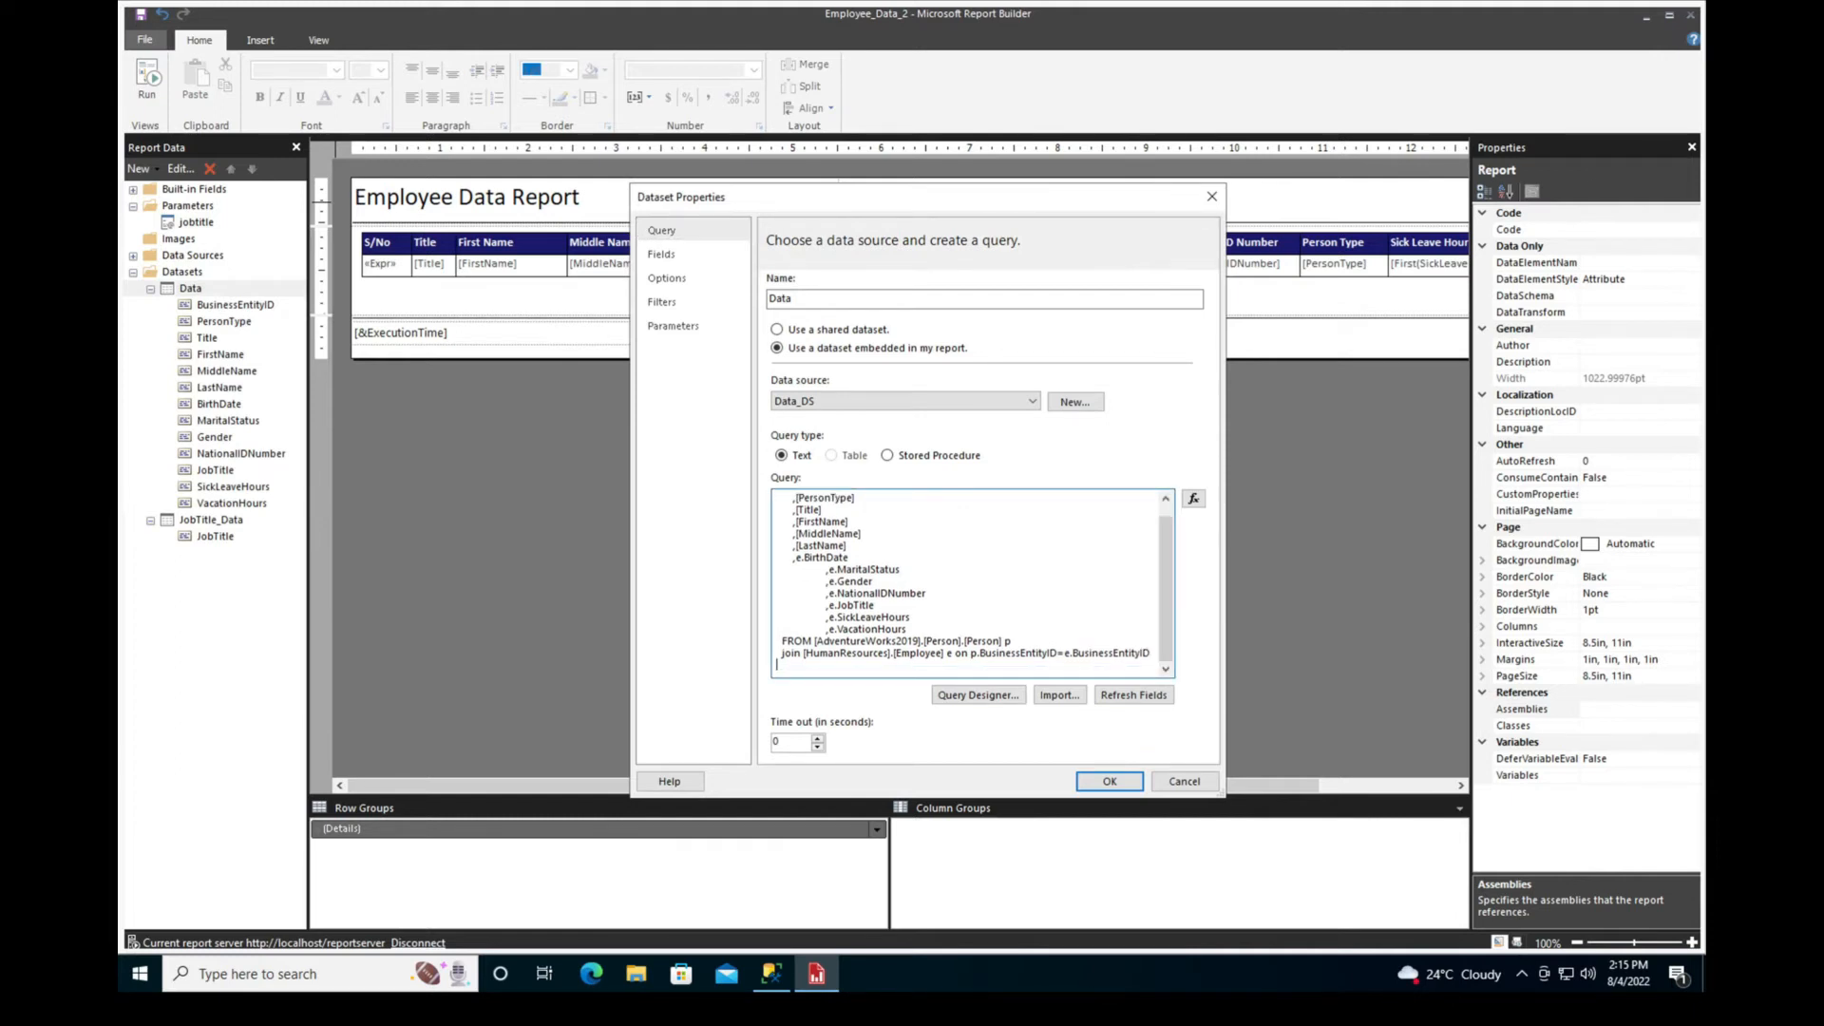
type("WHERE e.jobtitle = @jobtitle")
left_click_drag(879, 665, 915, 665)
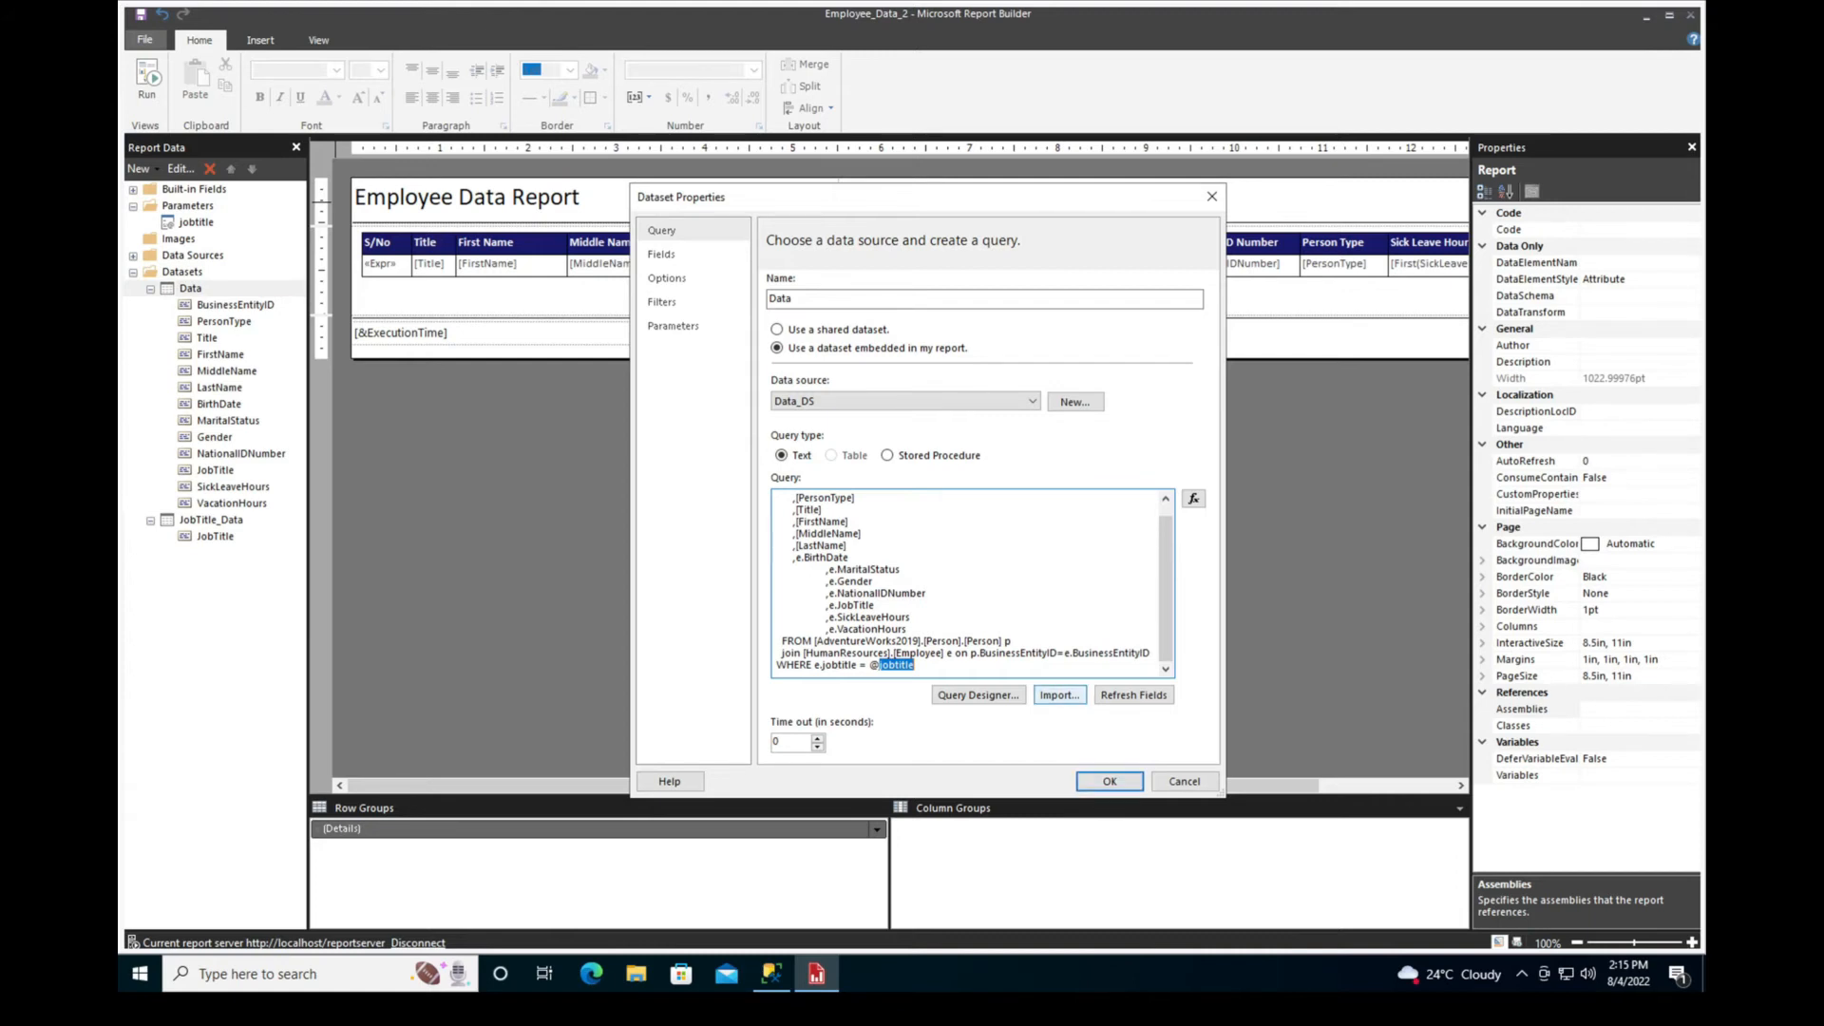
left_click(1110, 781)
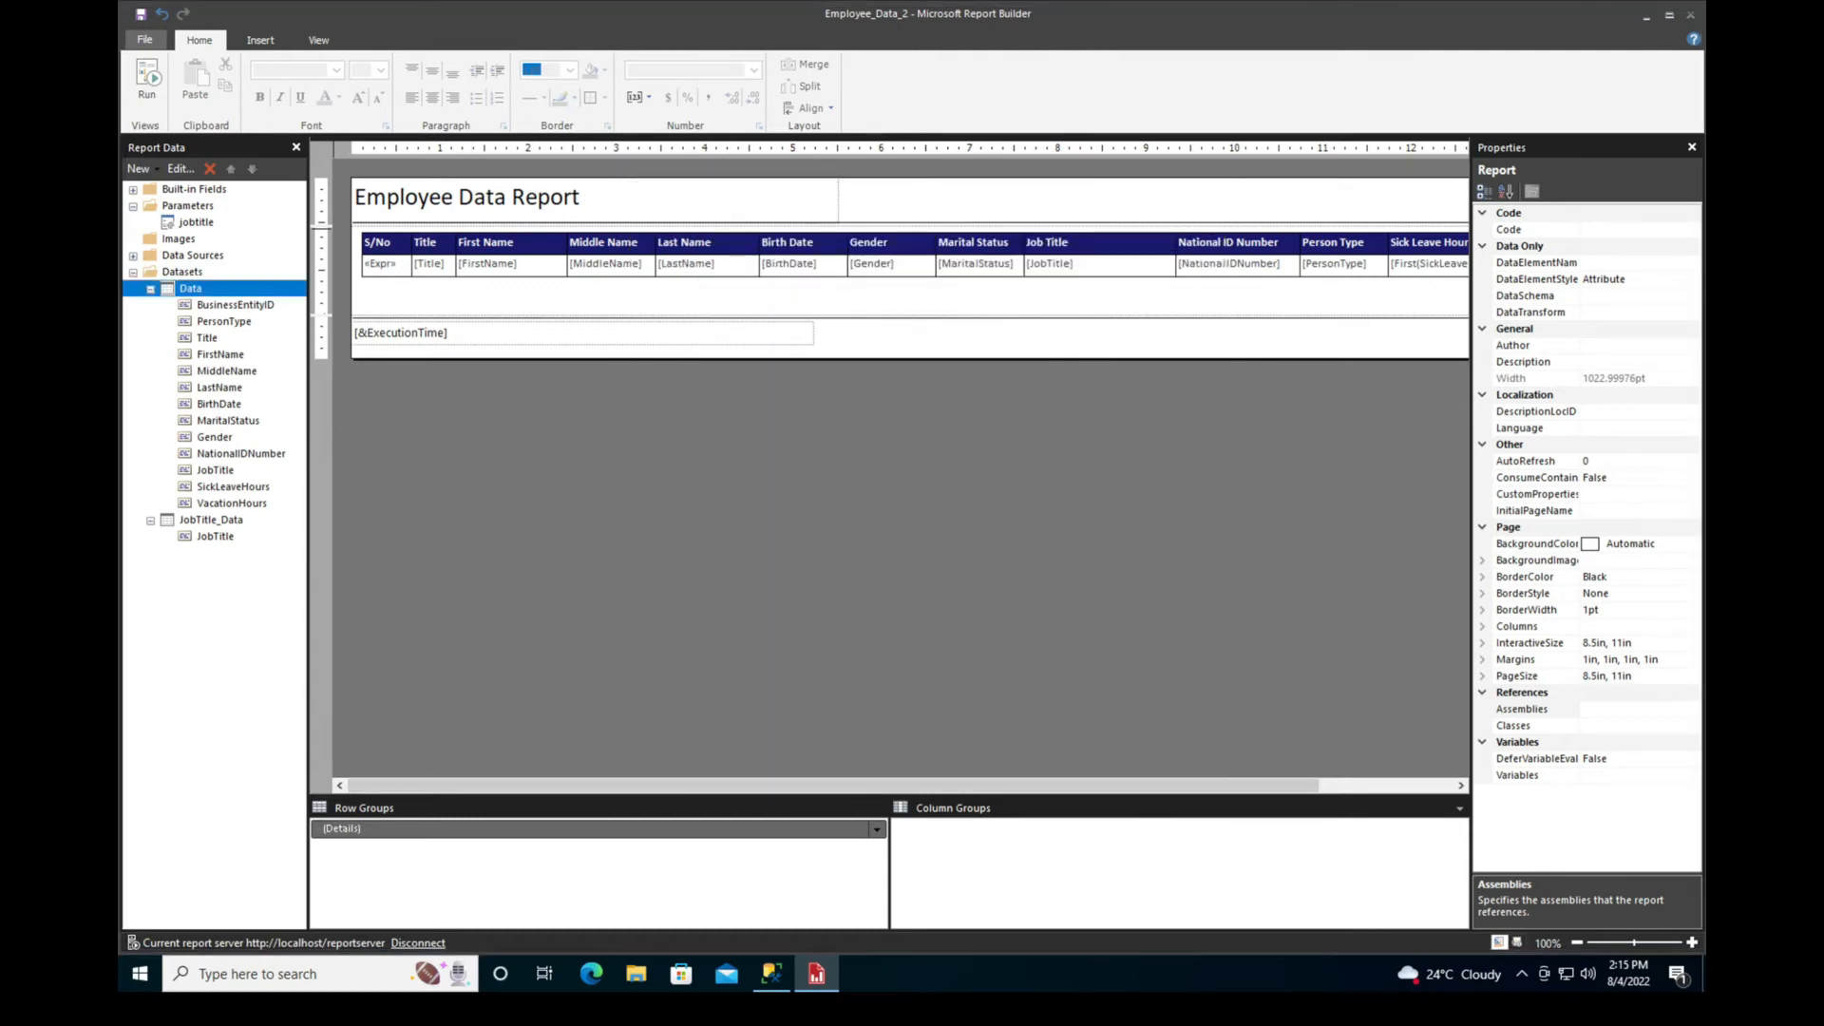
Run the report for the job title Accountant, and again for Design Engineer
left_click(147, 81)
left_click(390, 150)
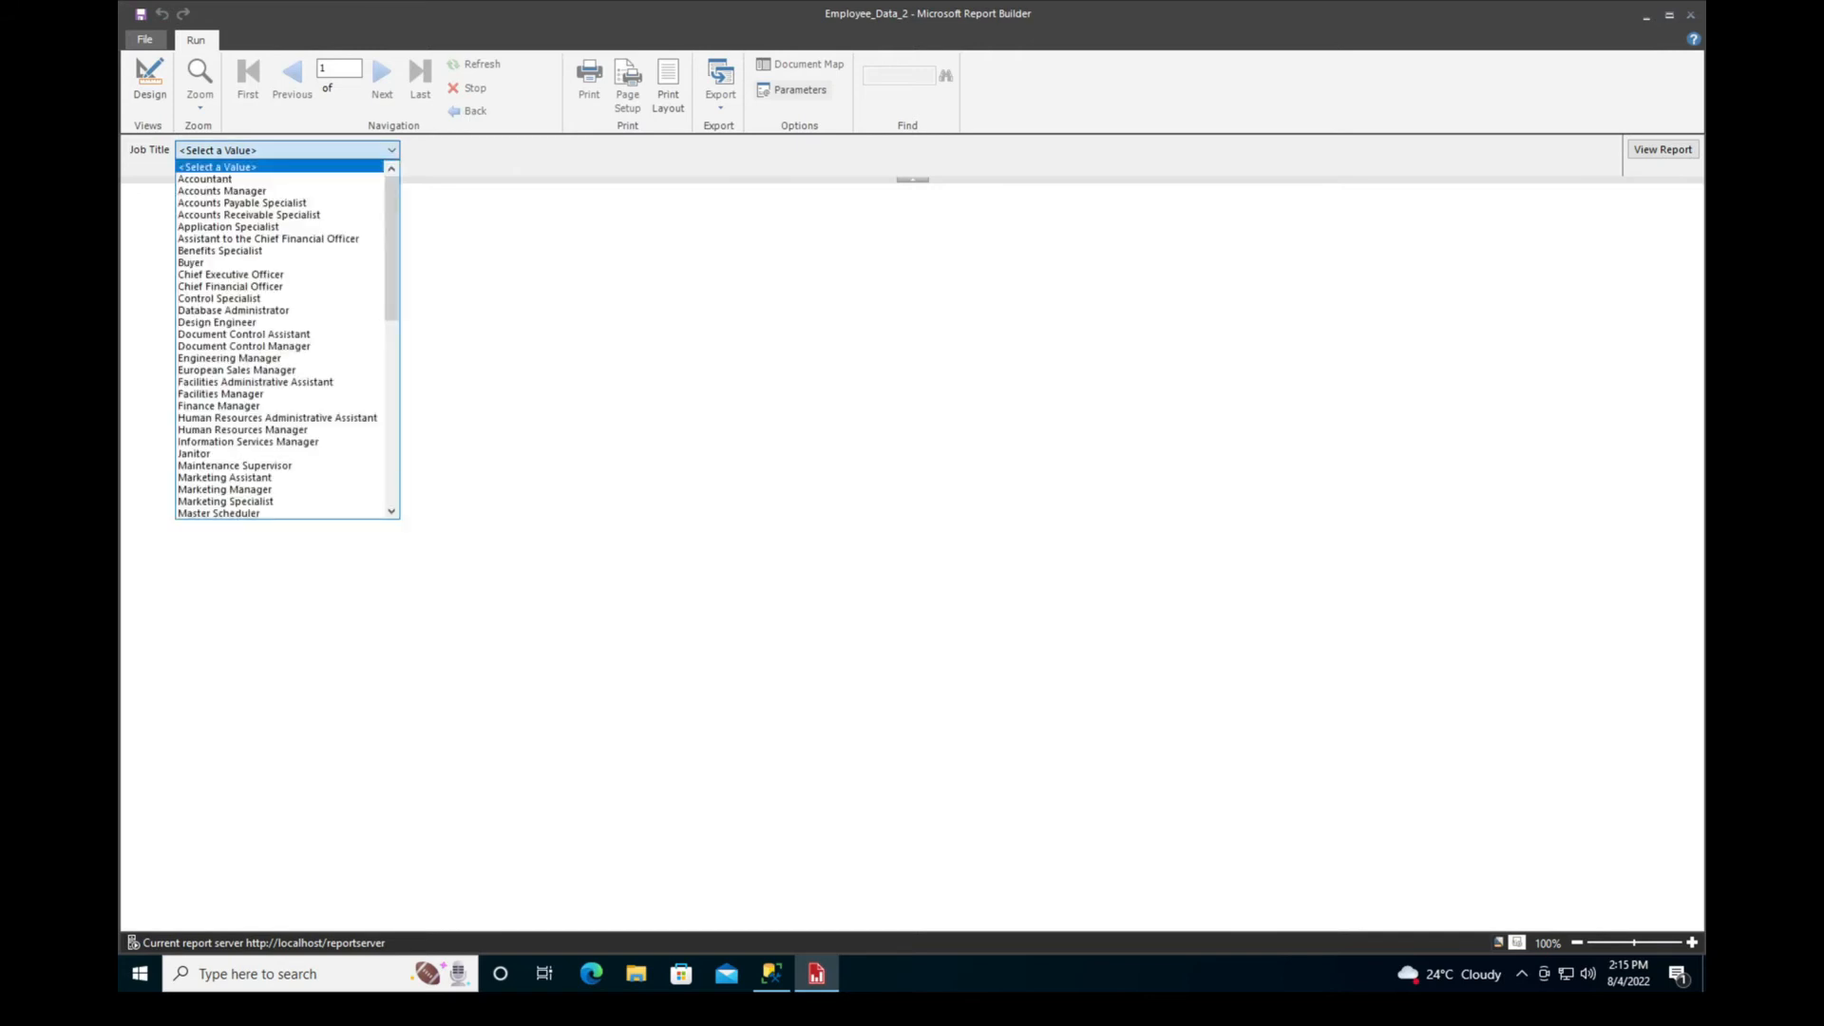
left_click(223, 179)
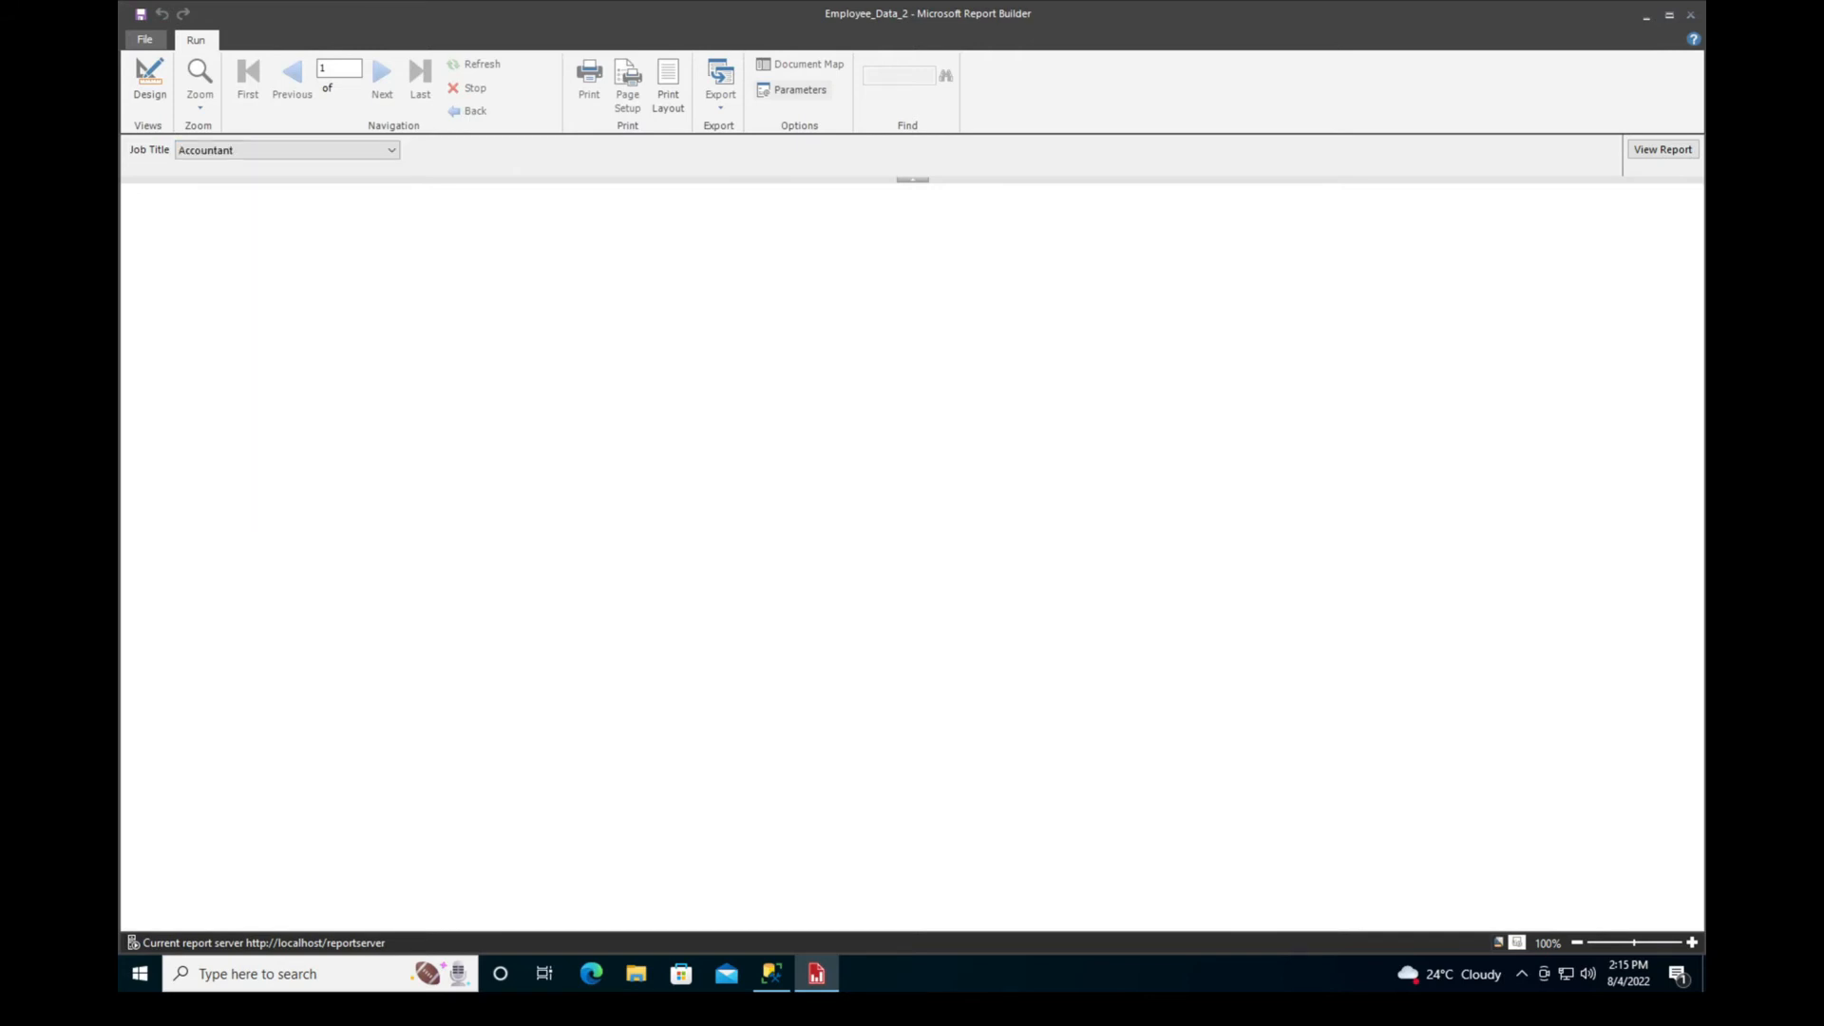
left_click(1663, 149)
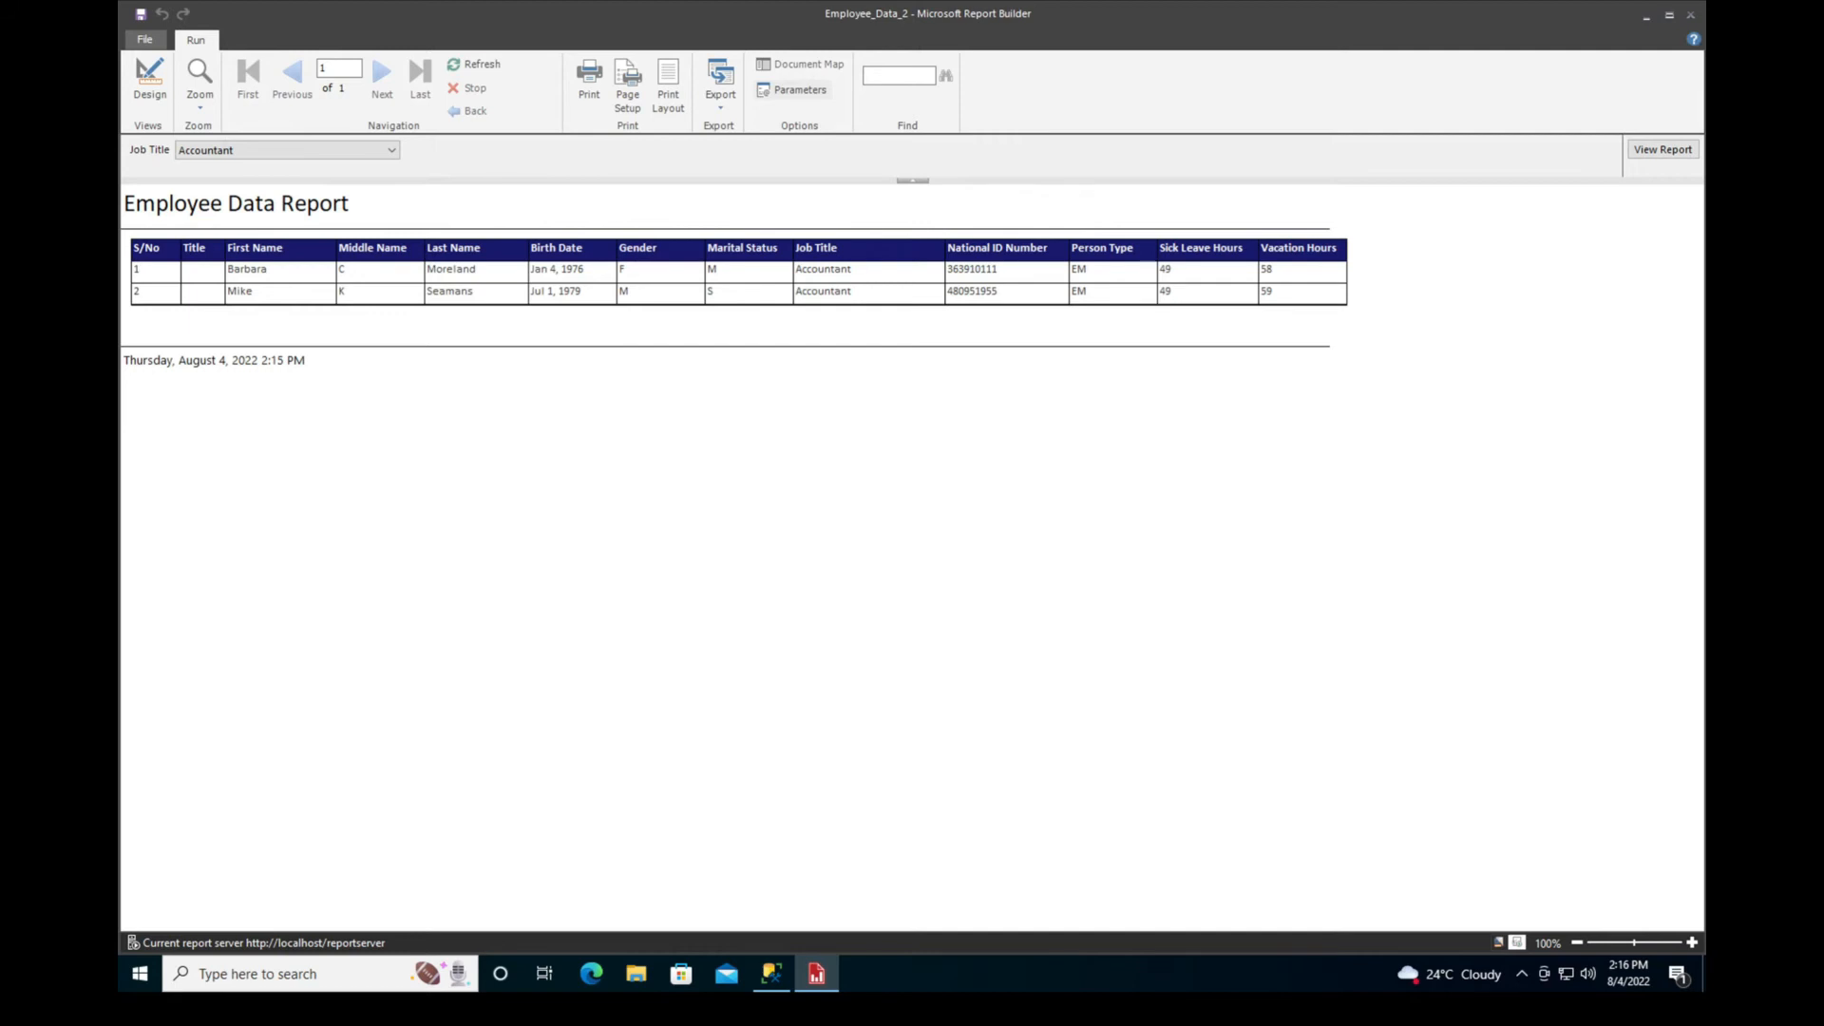
left_click(285, 150)
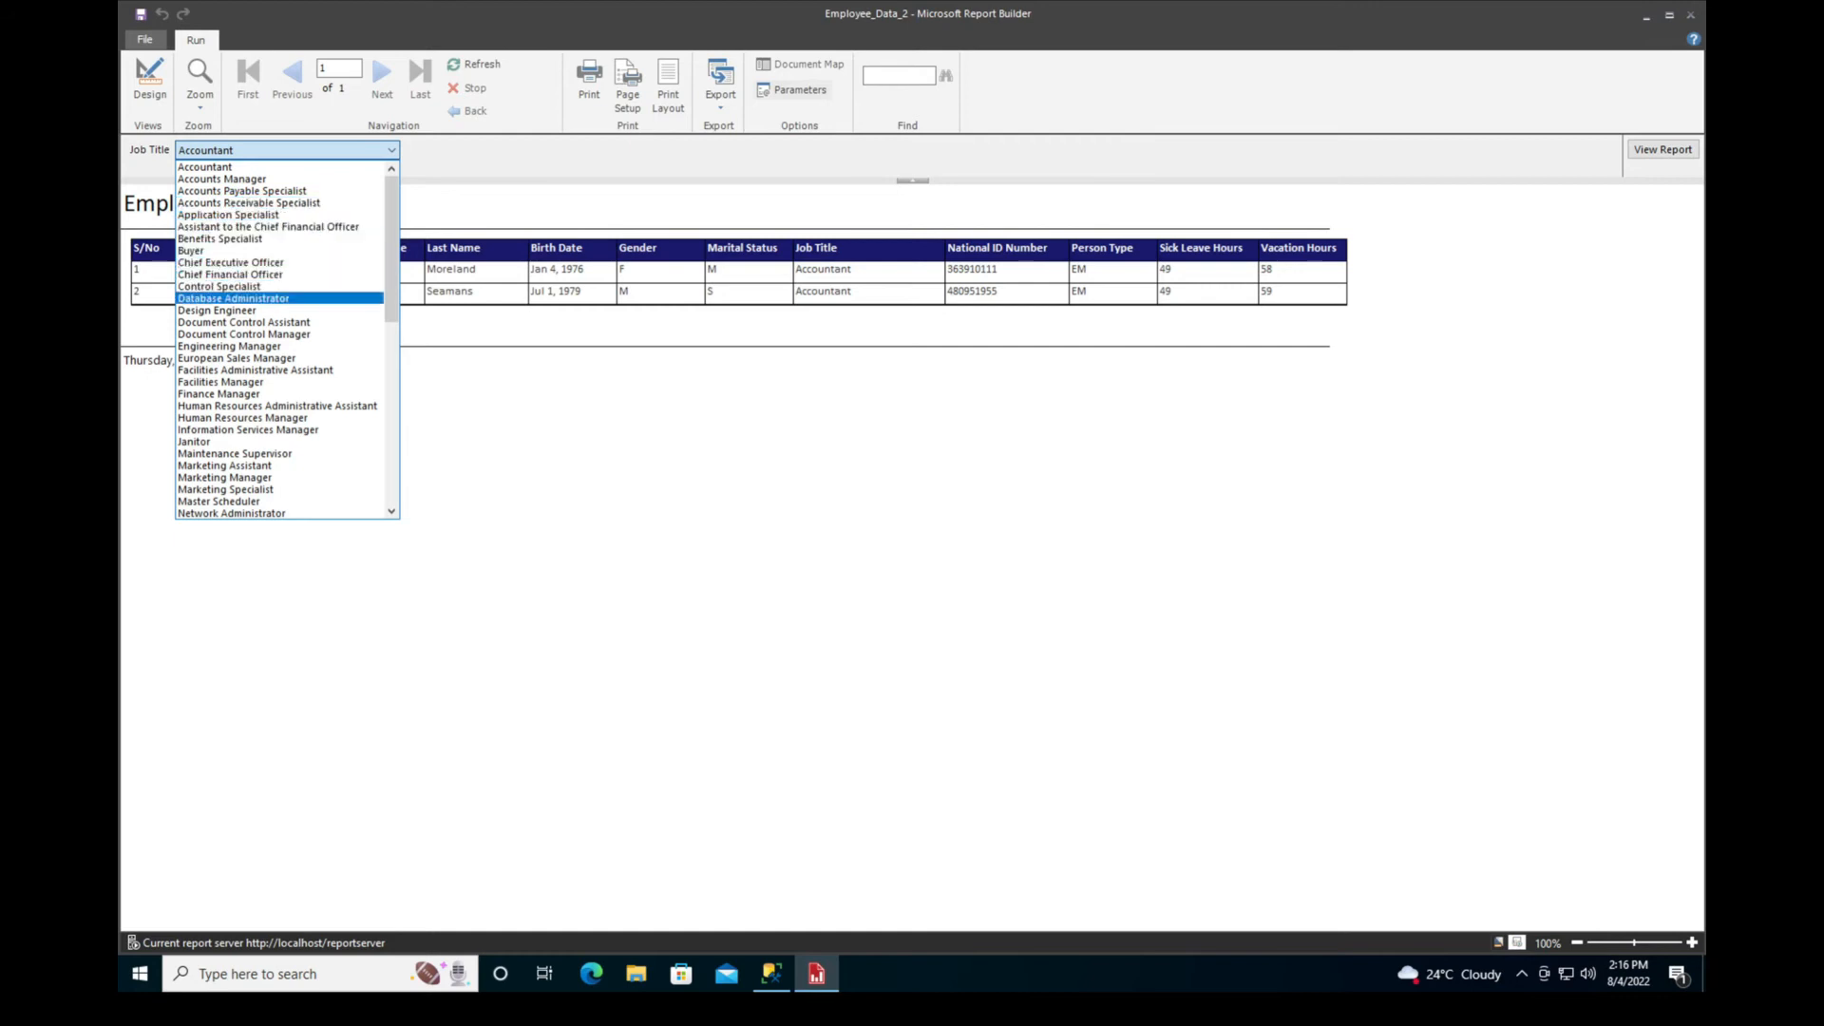
left_click(228, 311)
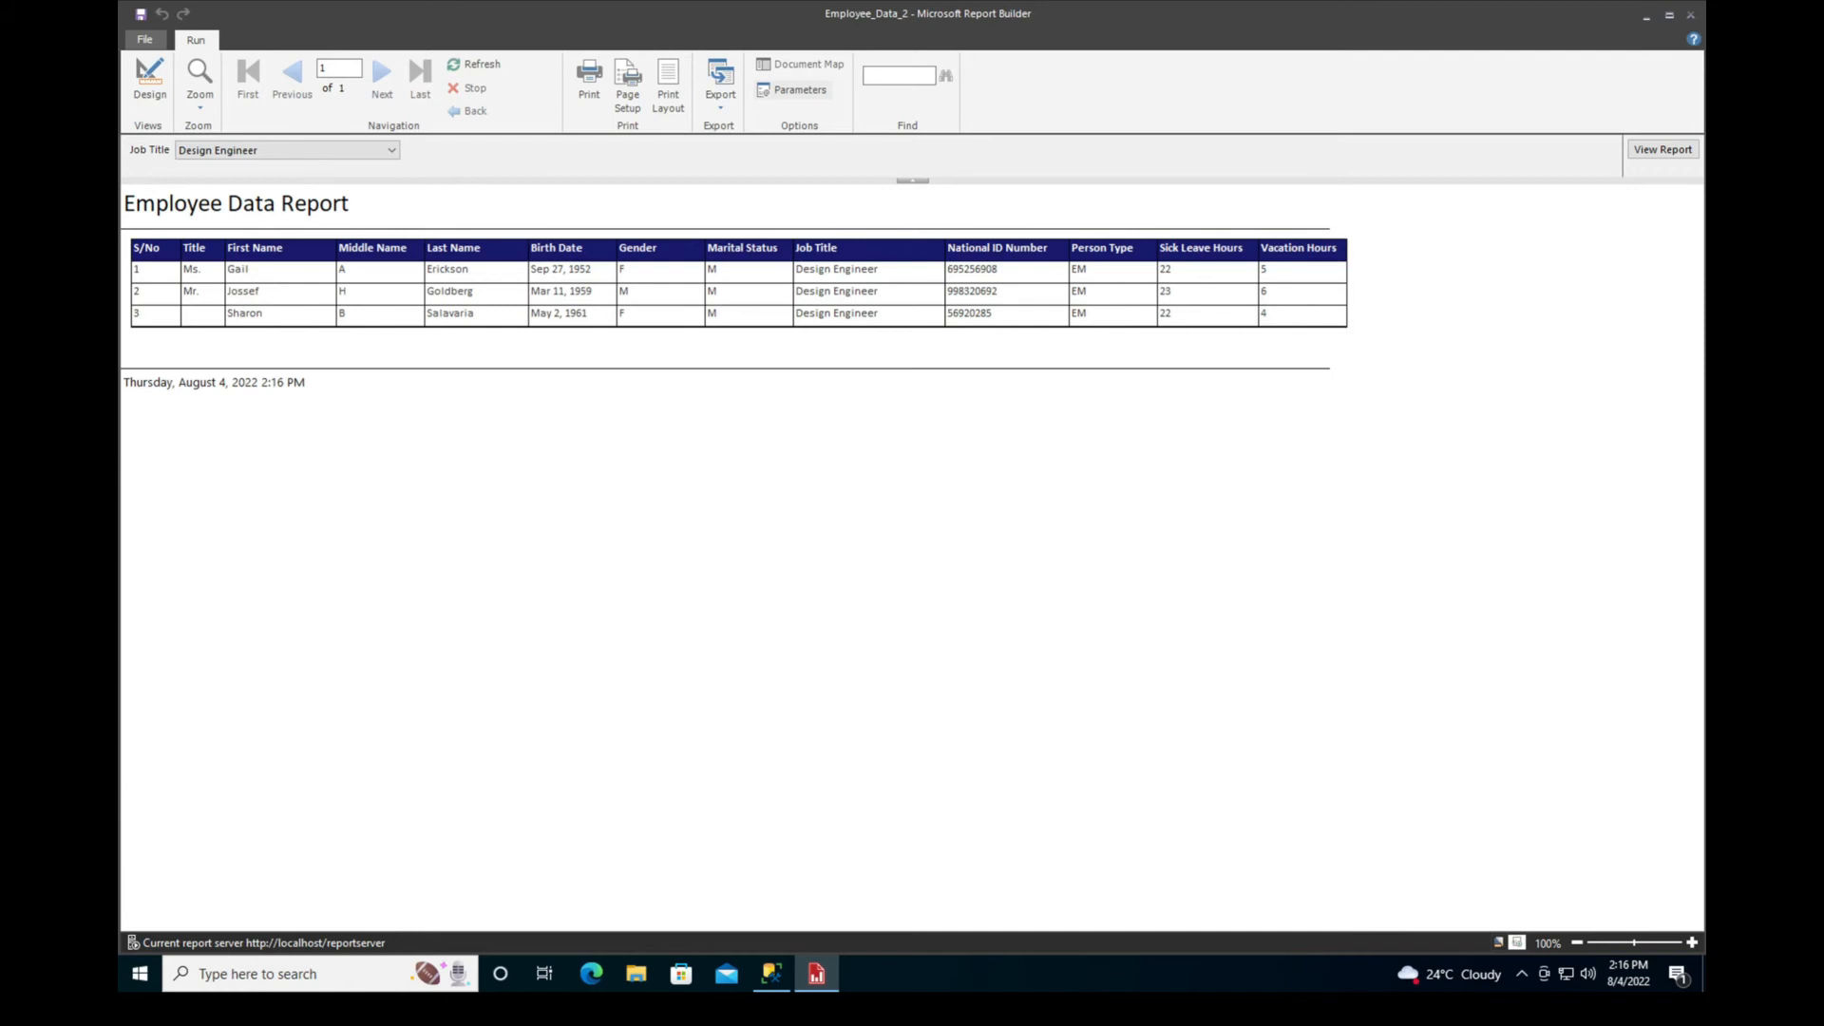
Look through the choices of the Job Title parameter without changing the selected title
left_click(391, 150)
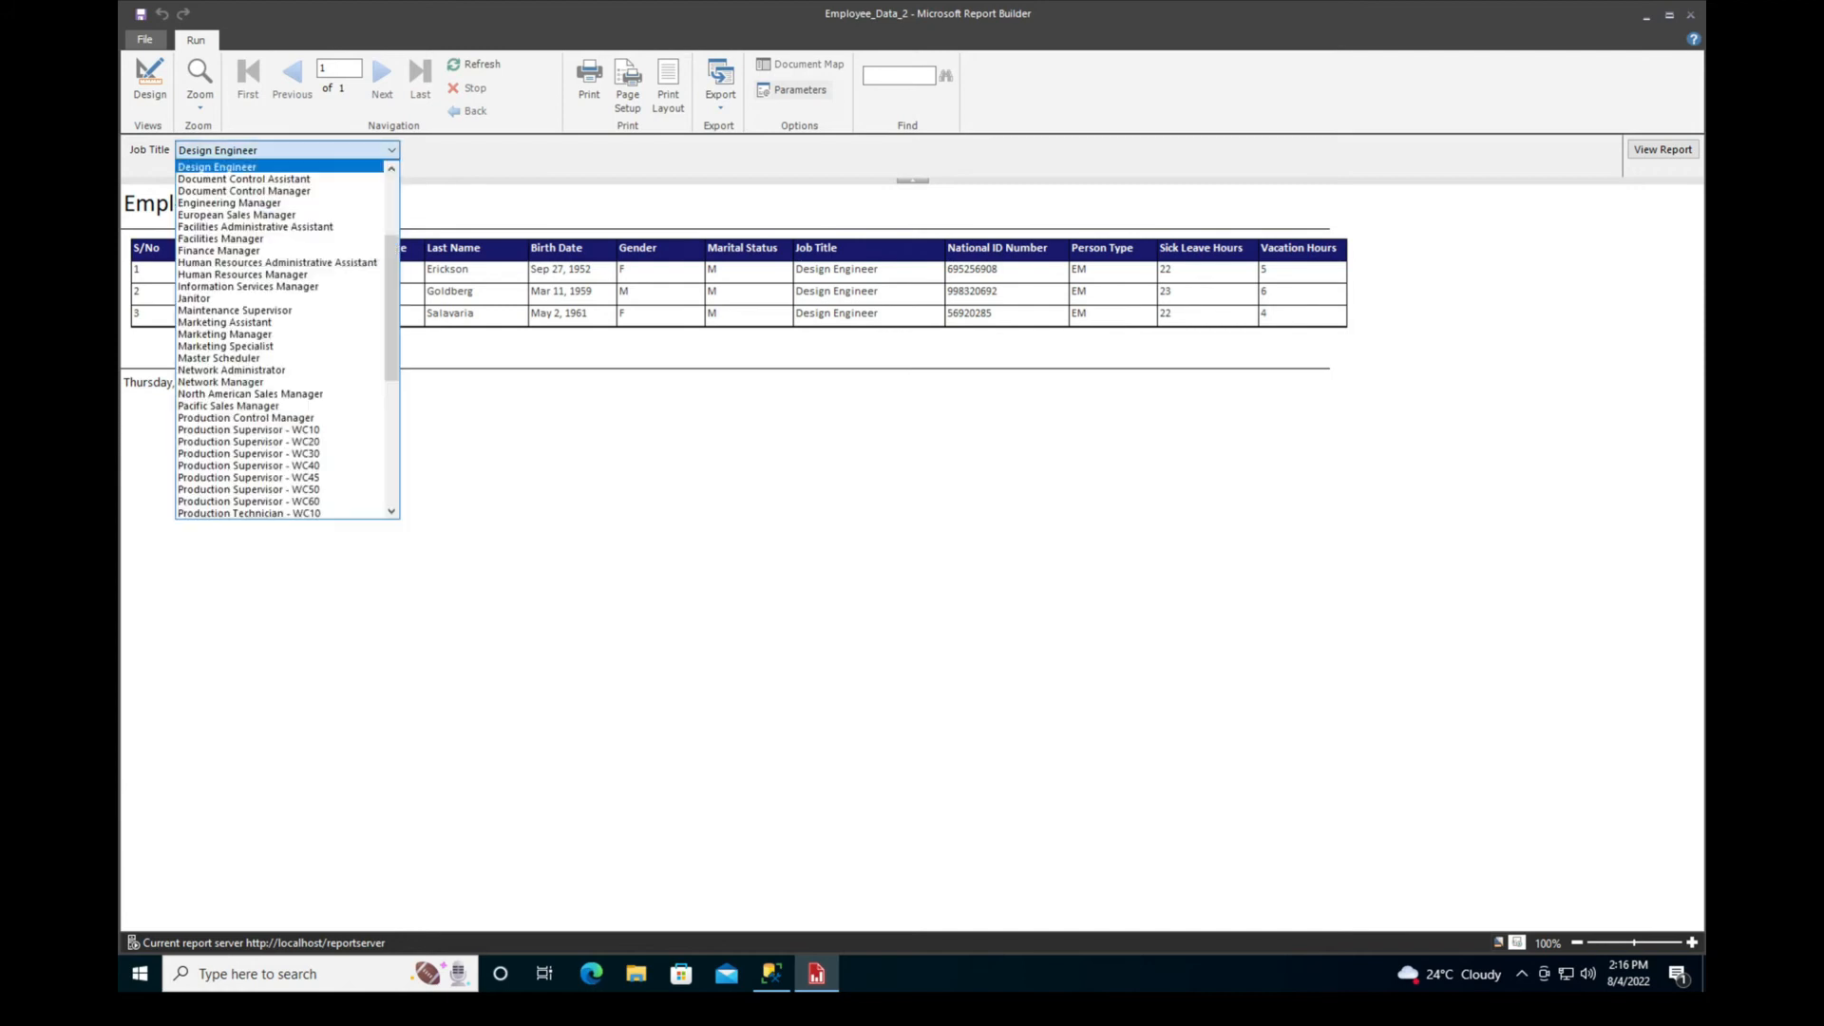
scroll(286, 340, "up", 4)
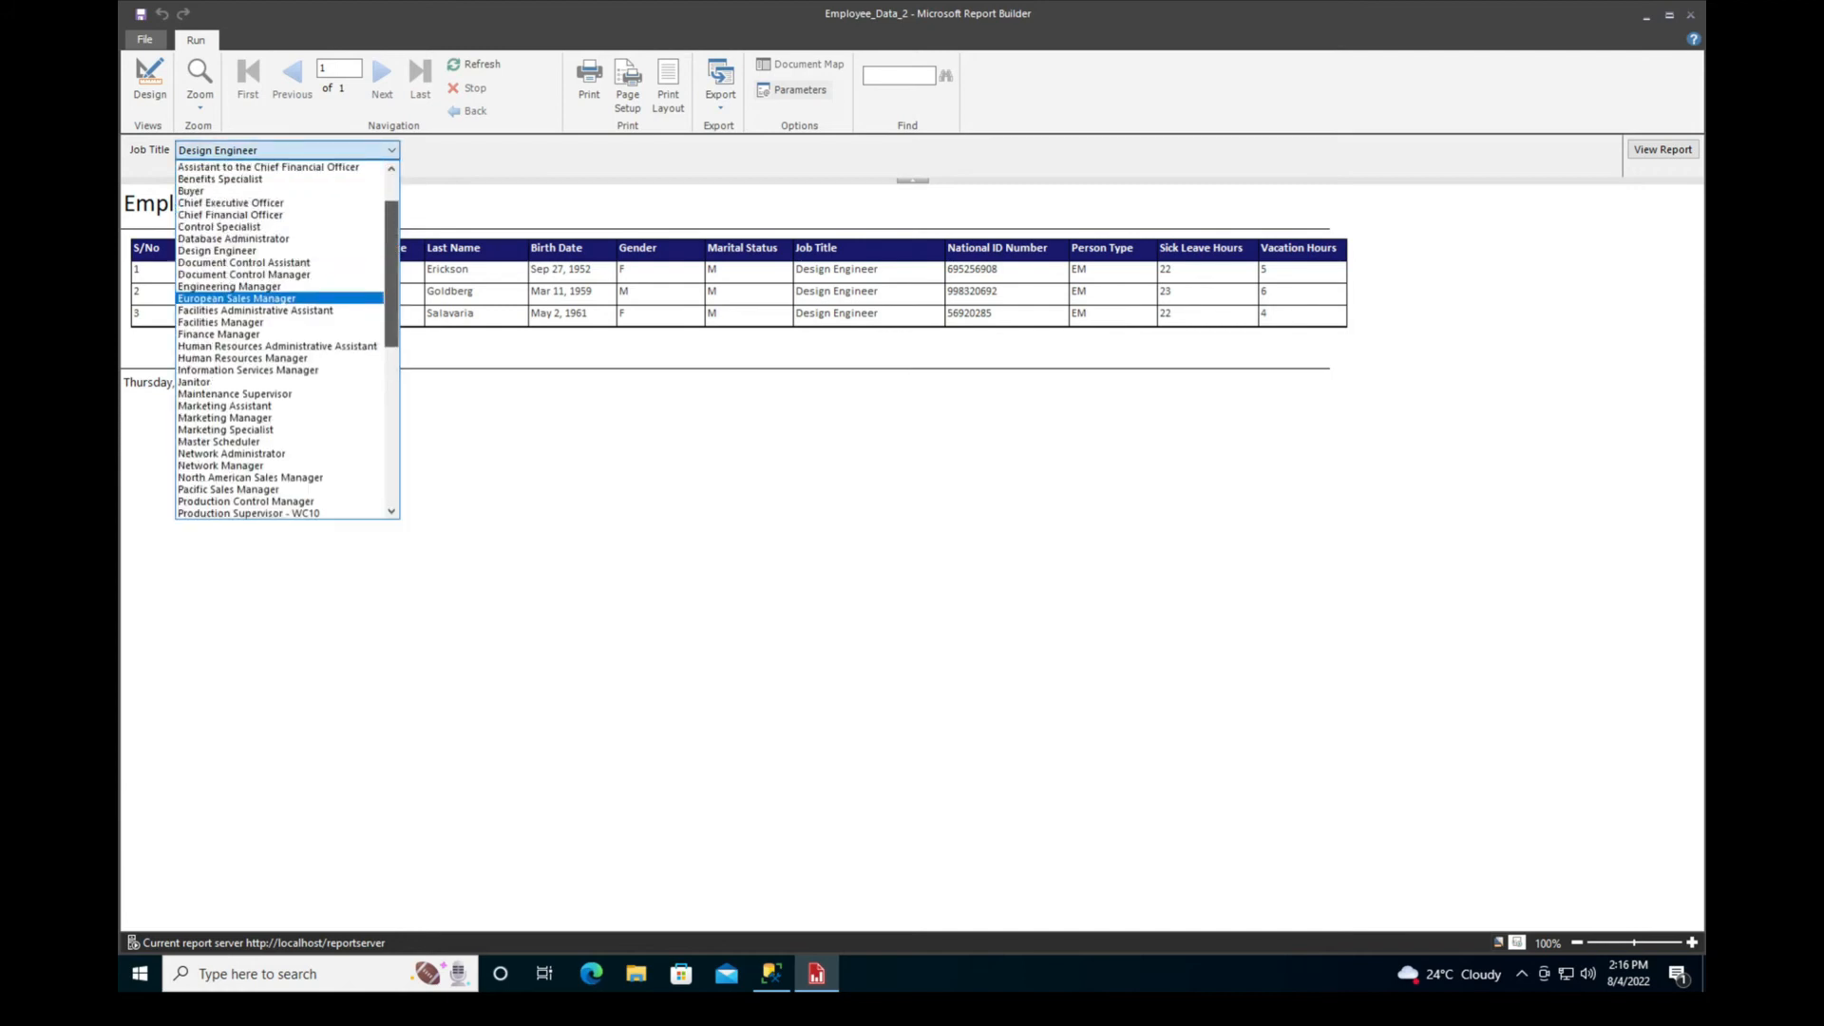
scroll(285, 340, "down", 4)
scroll(286, 340, "down", 7)
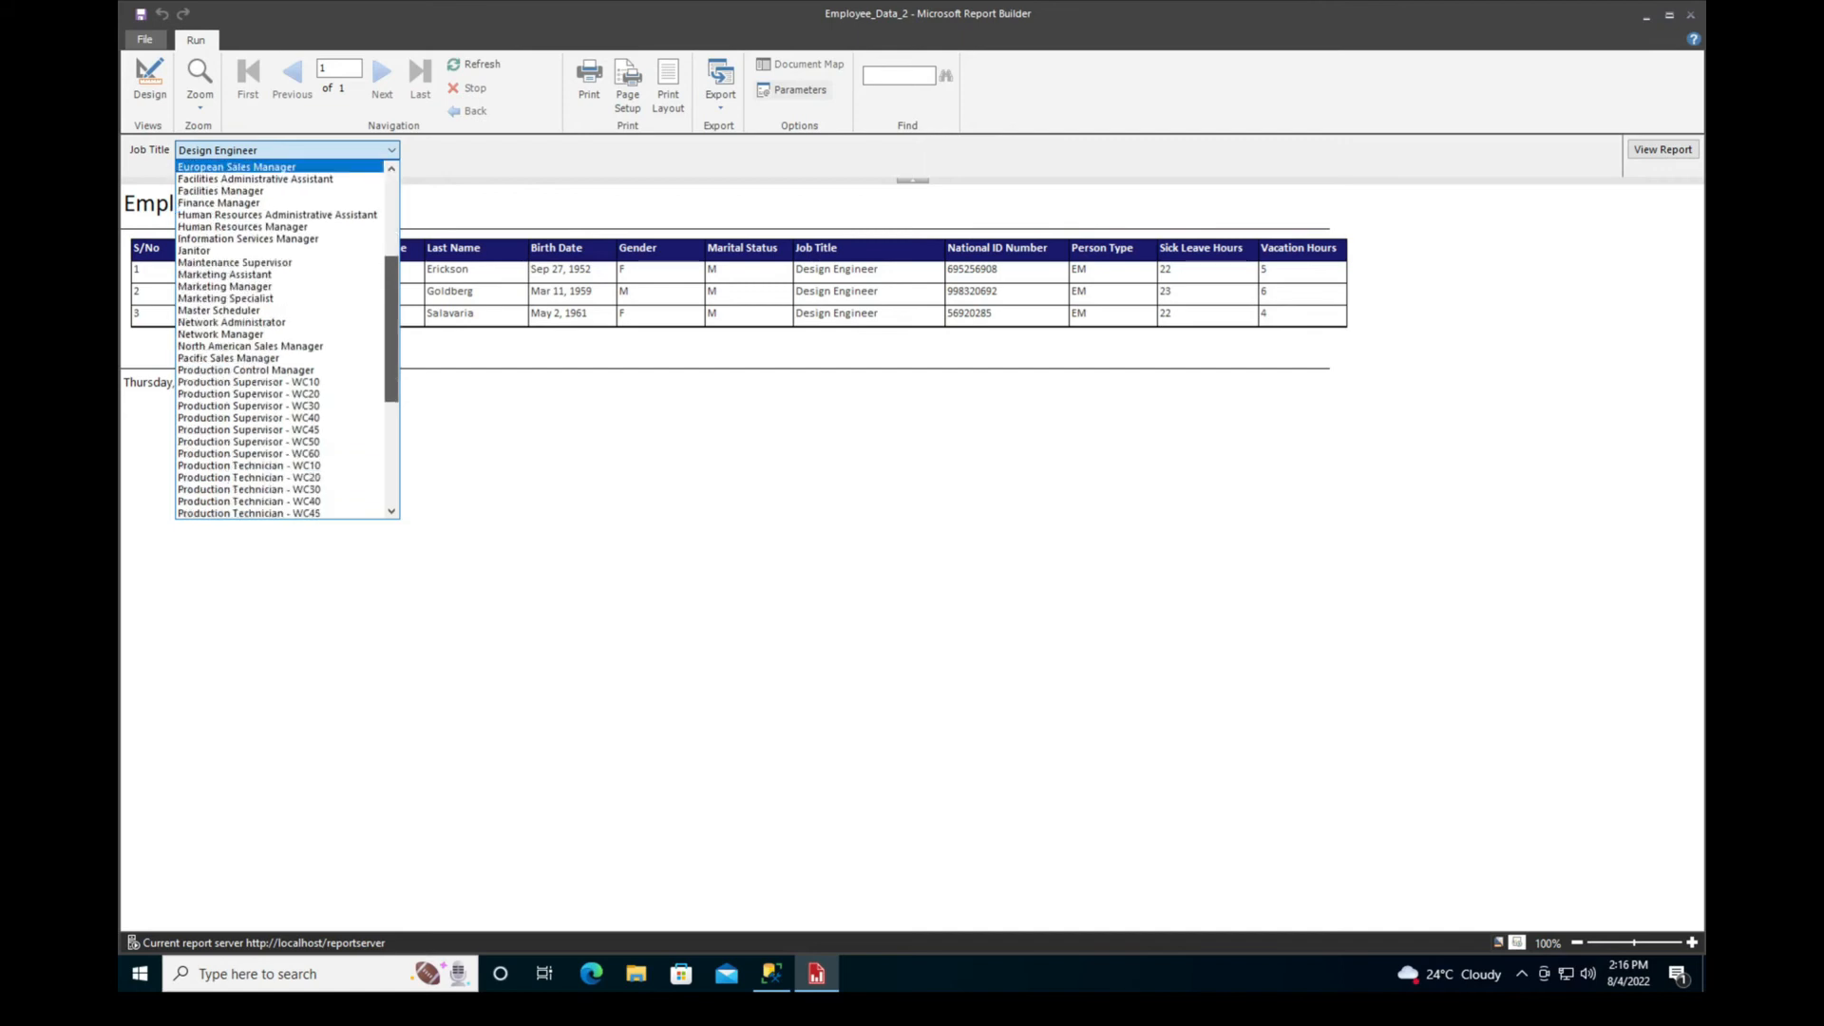
scroll(285, 341, "up", 6)
scroll(285, 340, "up", 6)
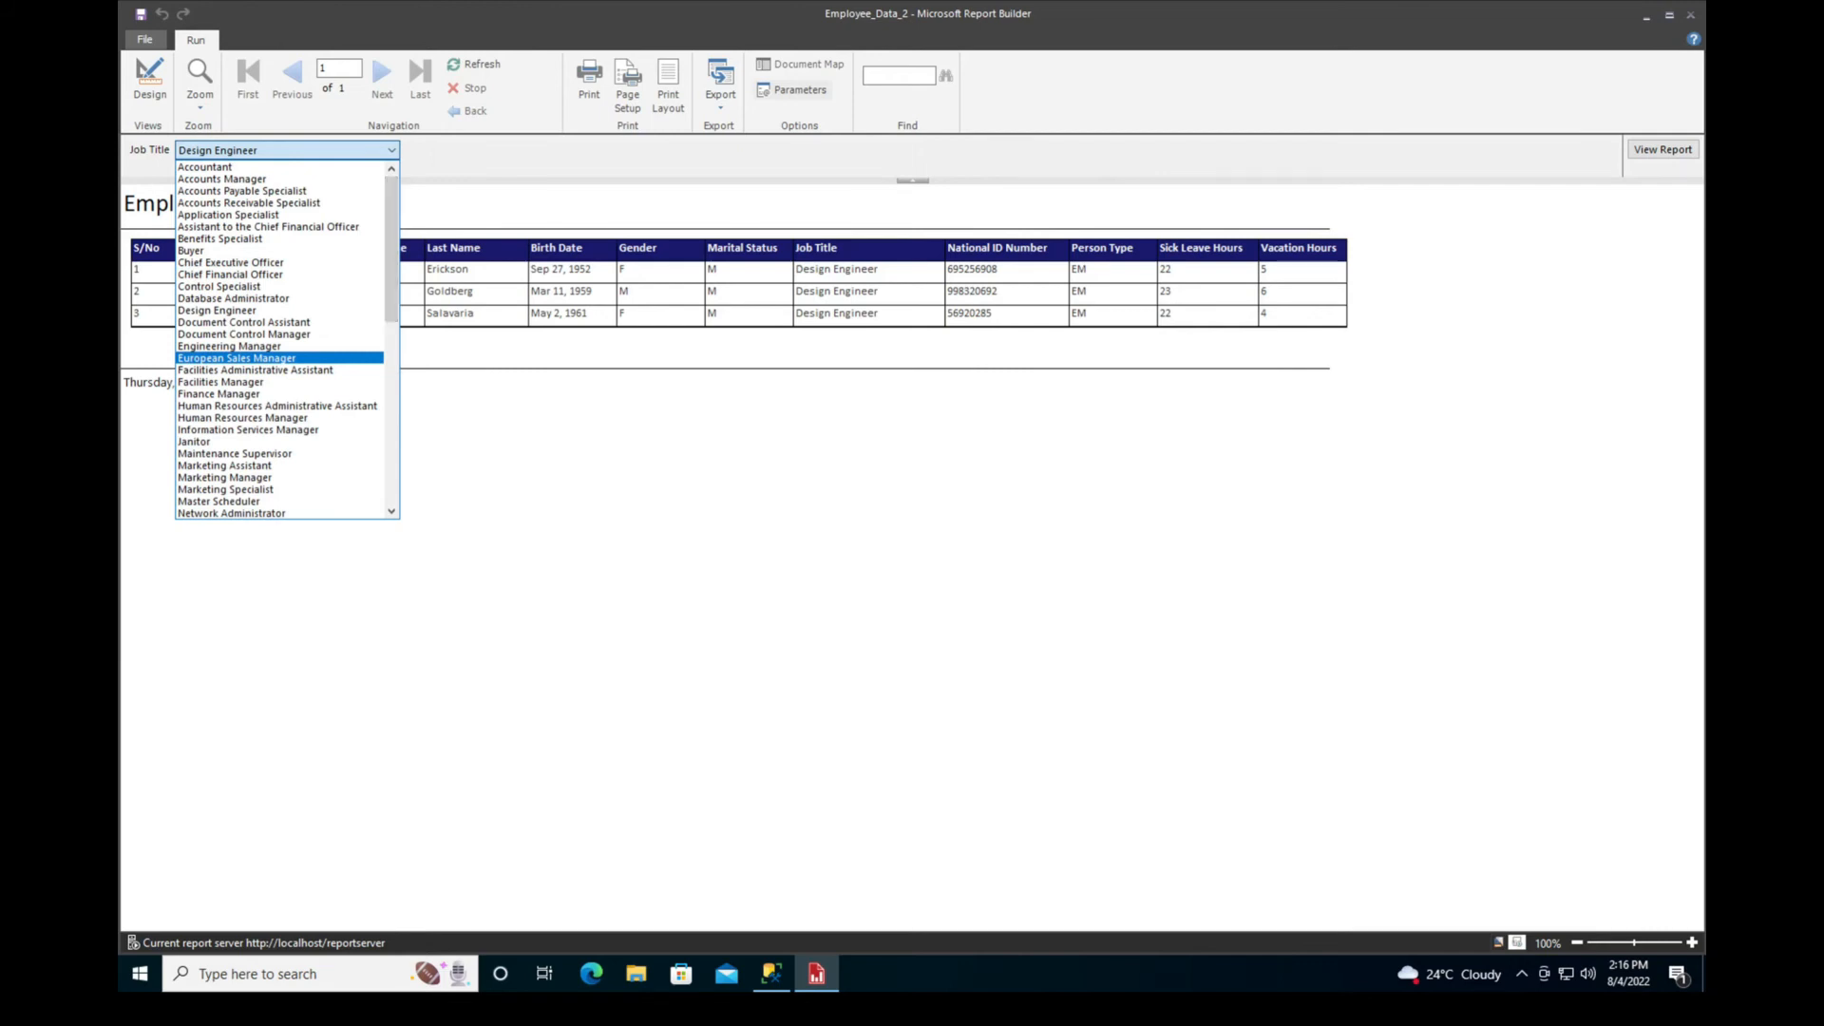
key("Escape")
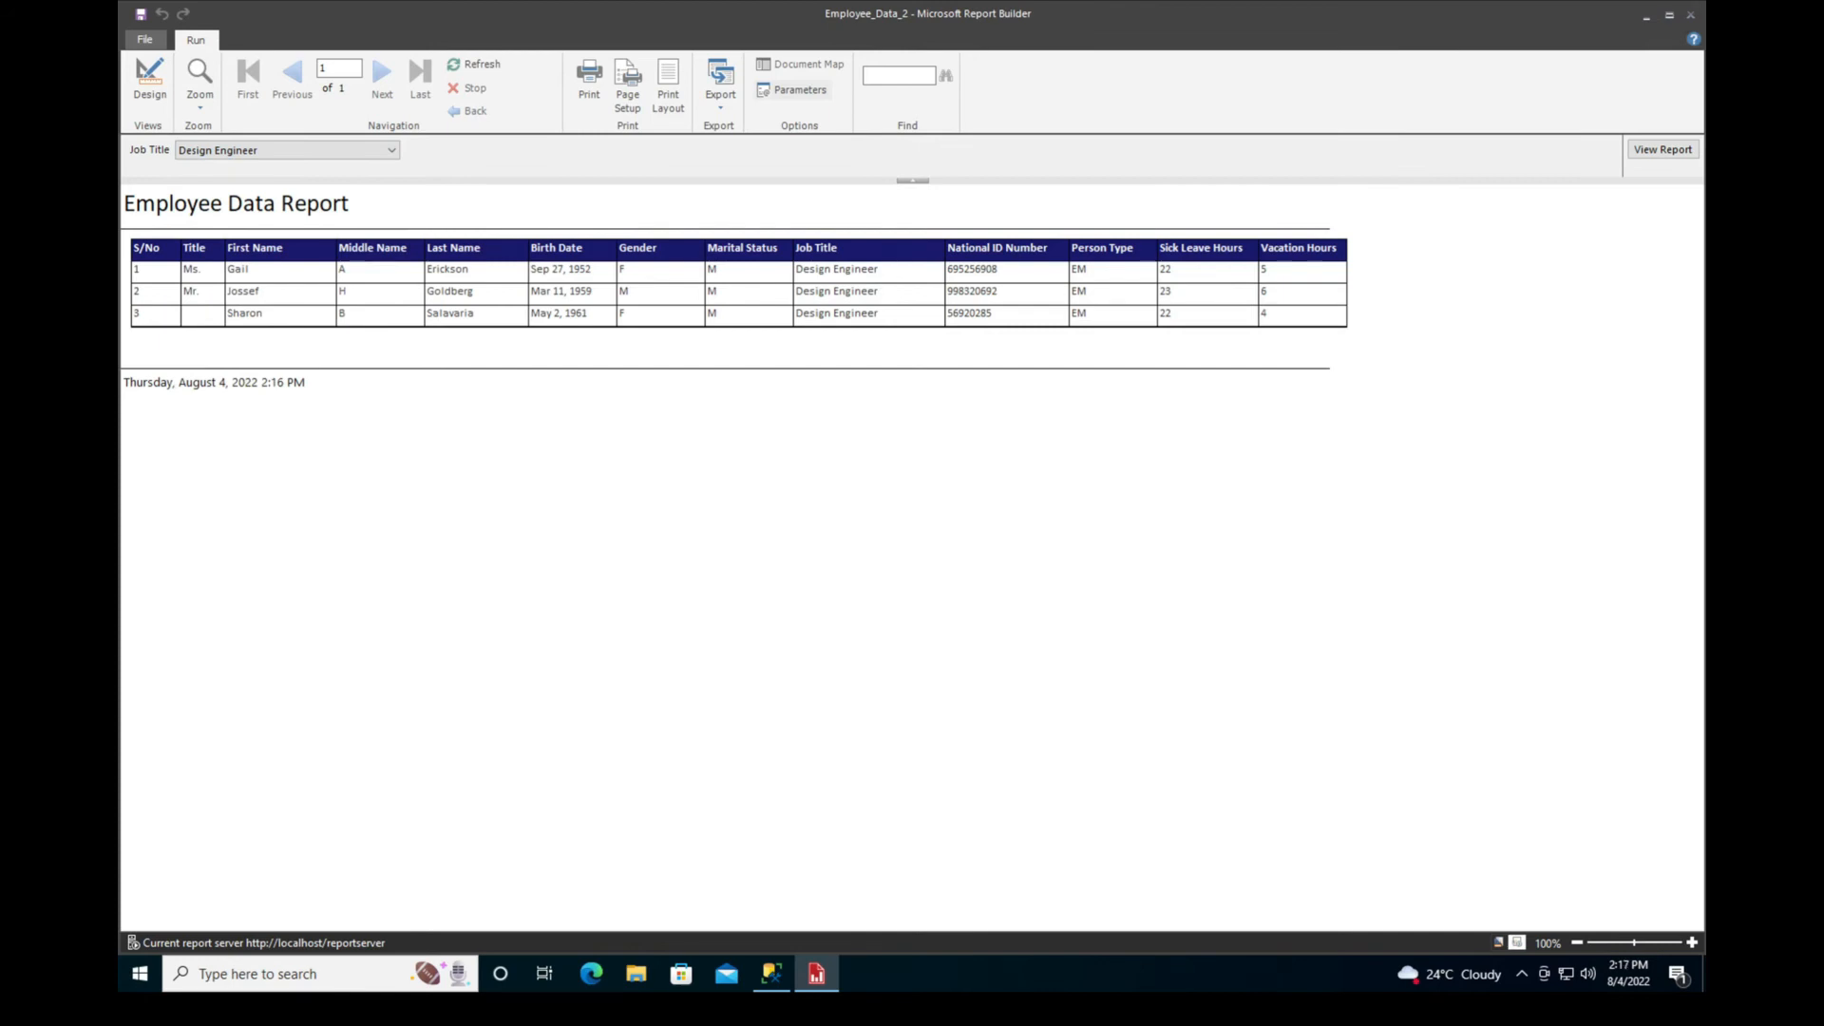
Allow multiple values for the jobtitle report parameter and accept the change
left_click(149, 80)
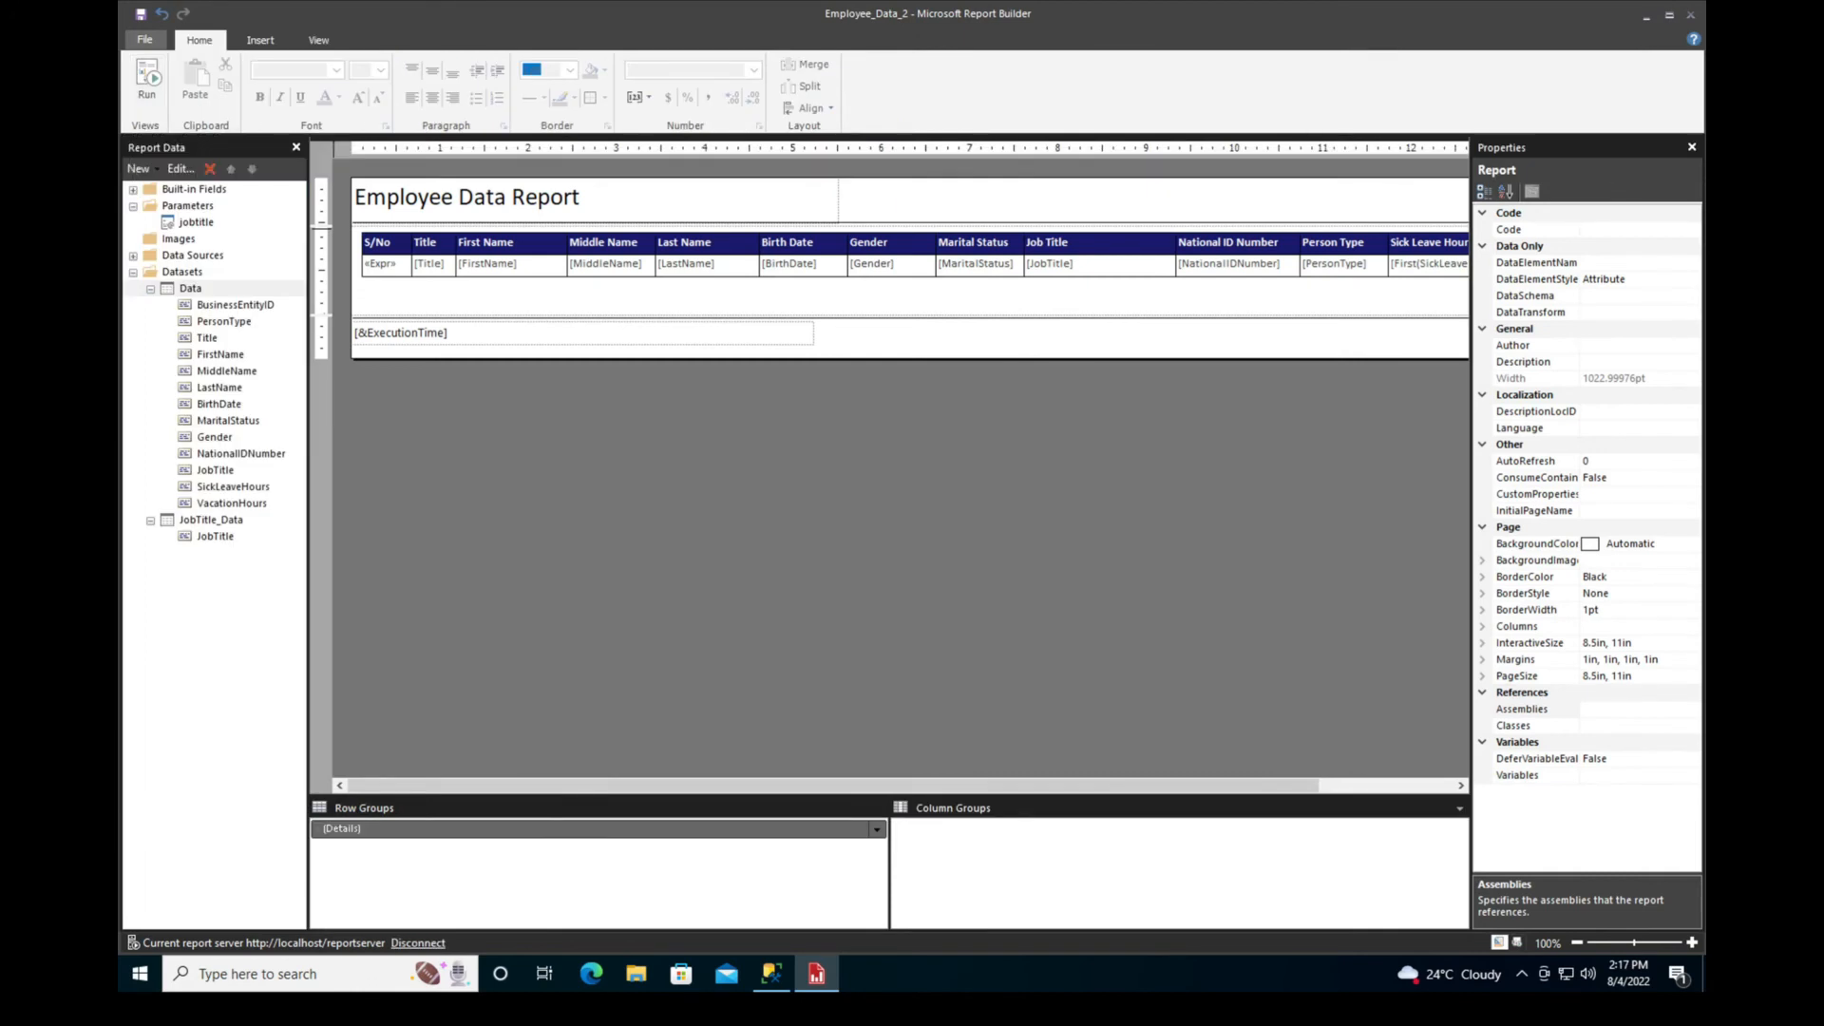
double_click(196, 223)
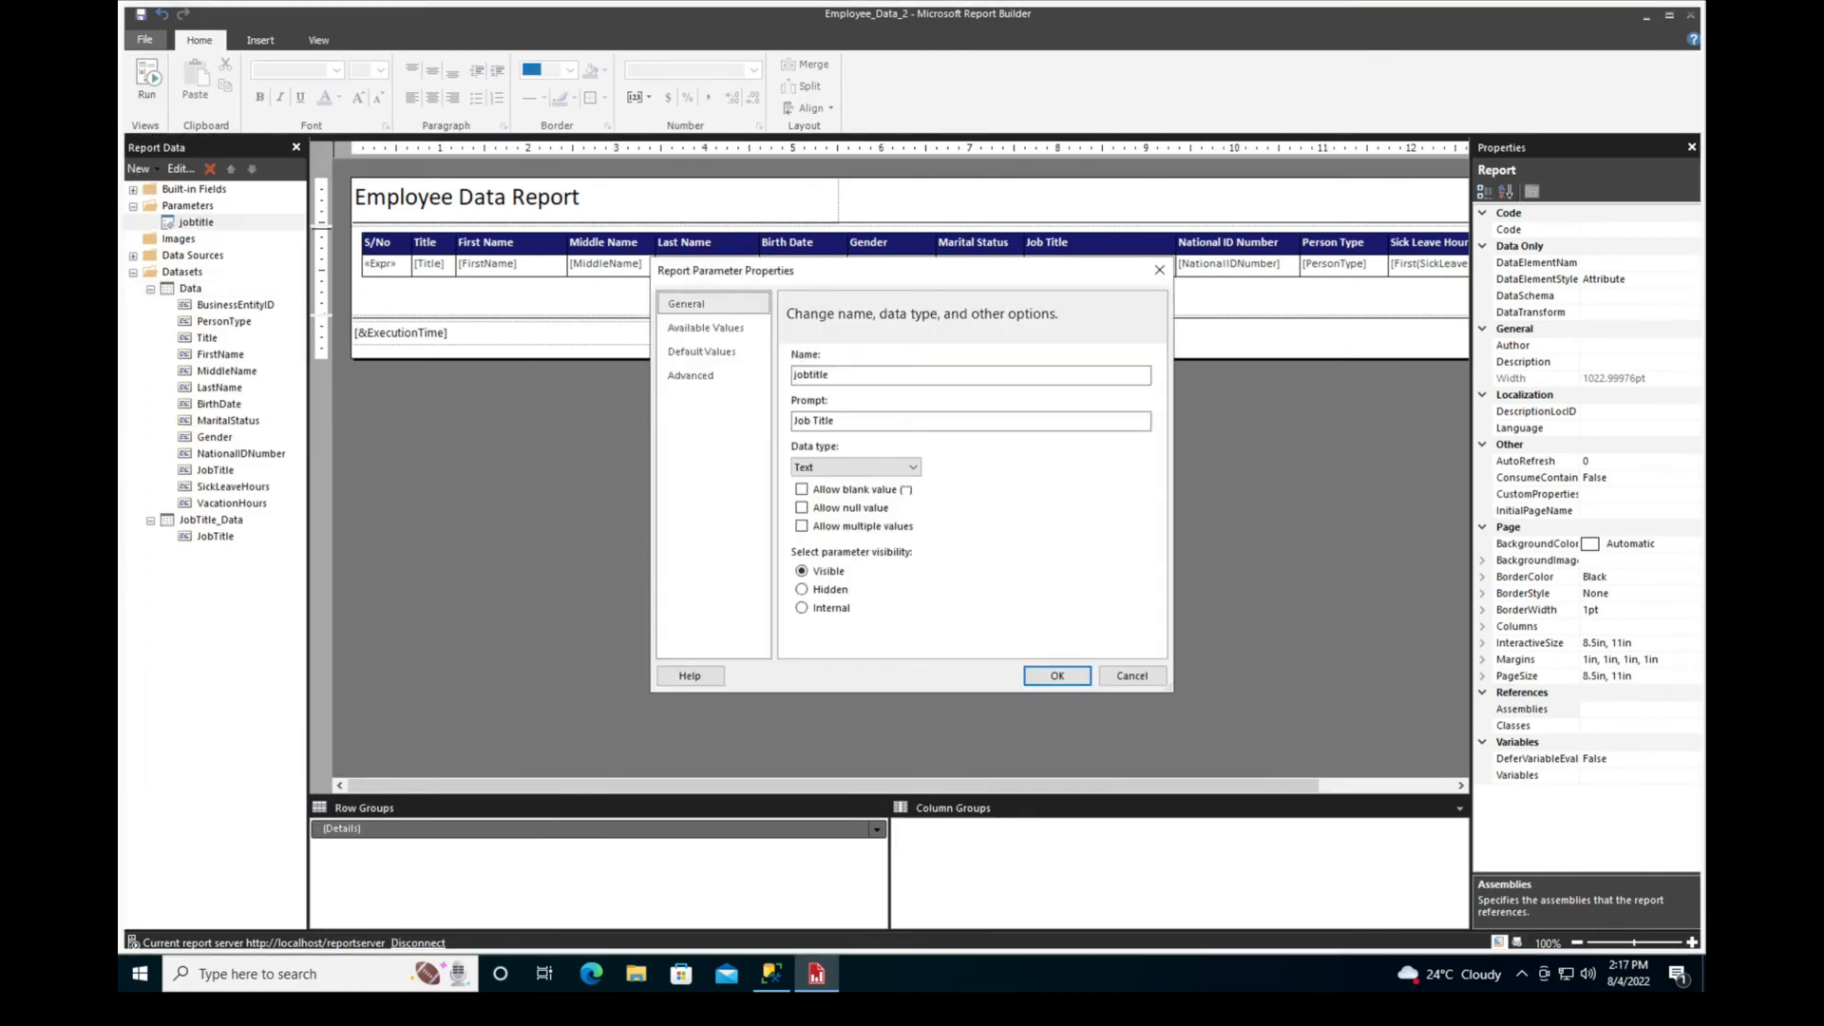
left_click(802, 527)
key("Return")
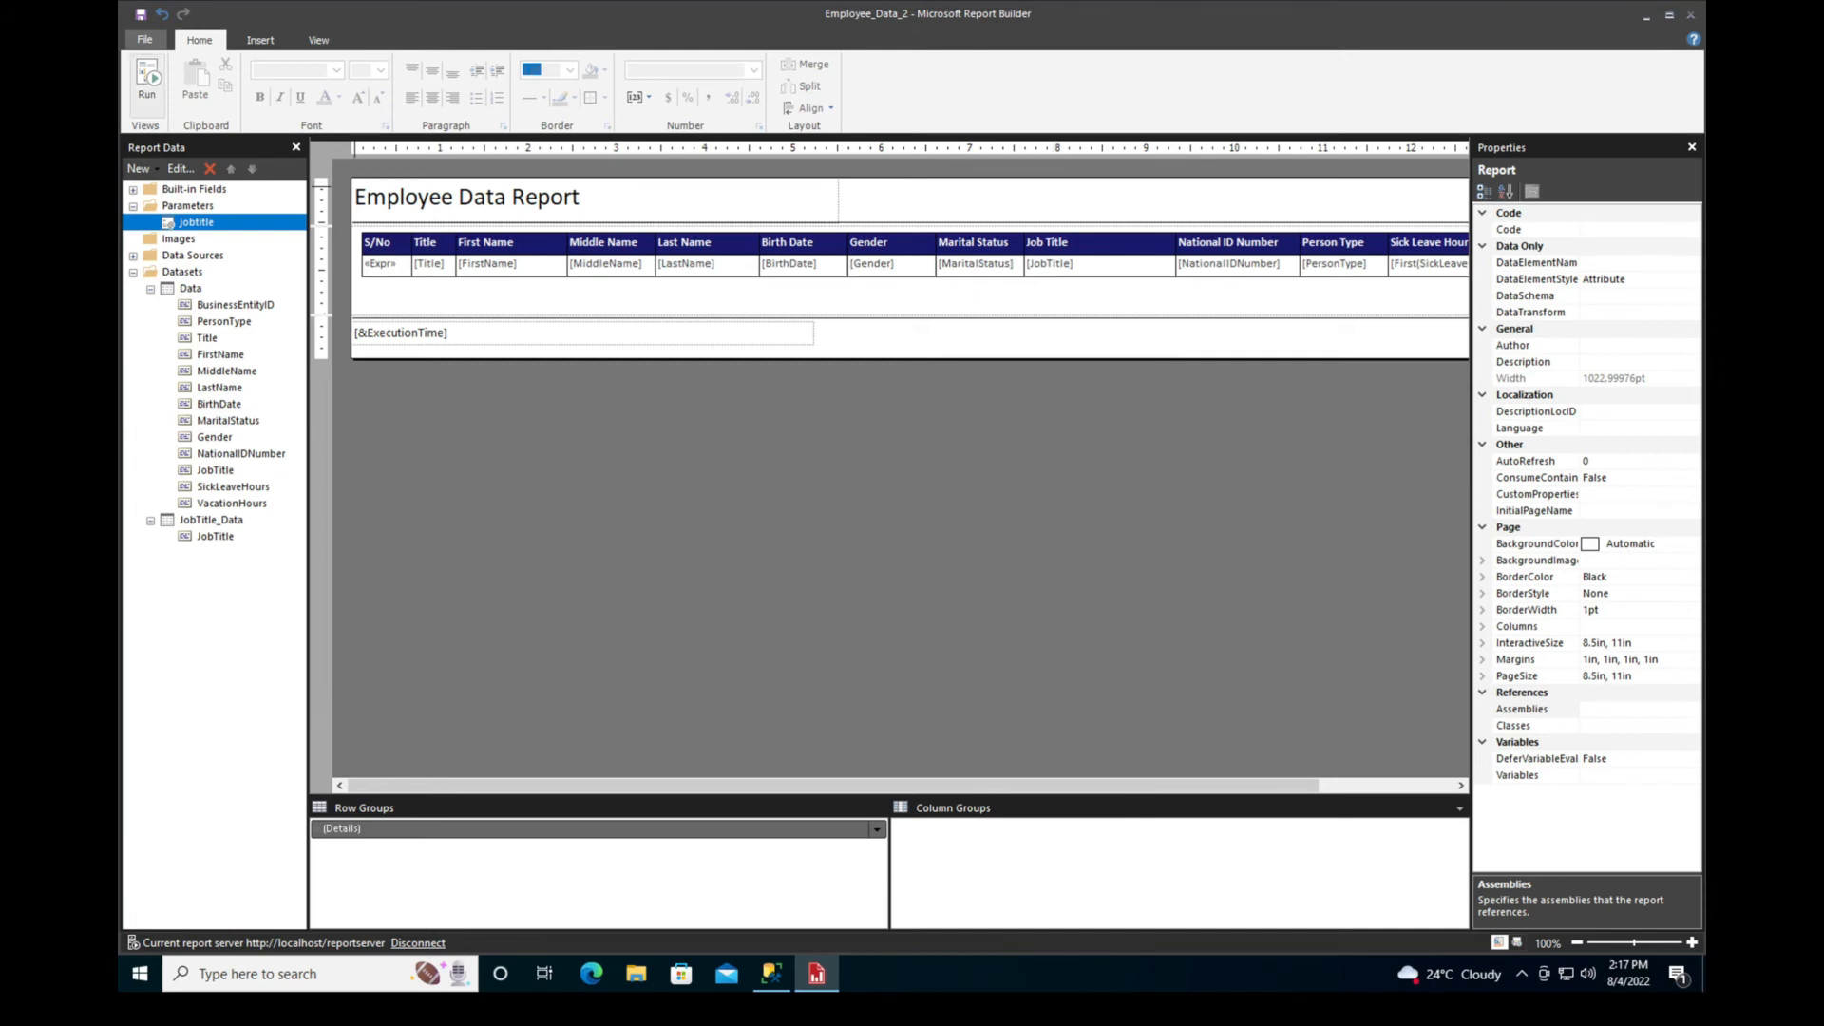
Run the report for the job titles Accounts Manager, Application Specialist and Design Engineer together
left_click(147, 81)
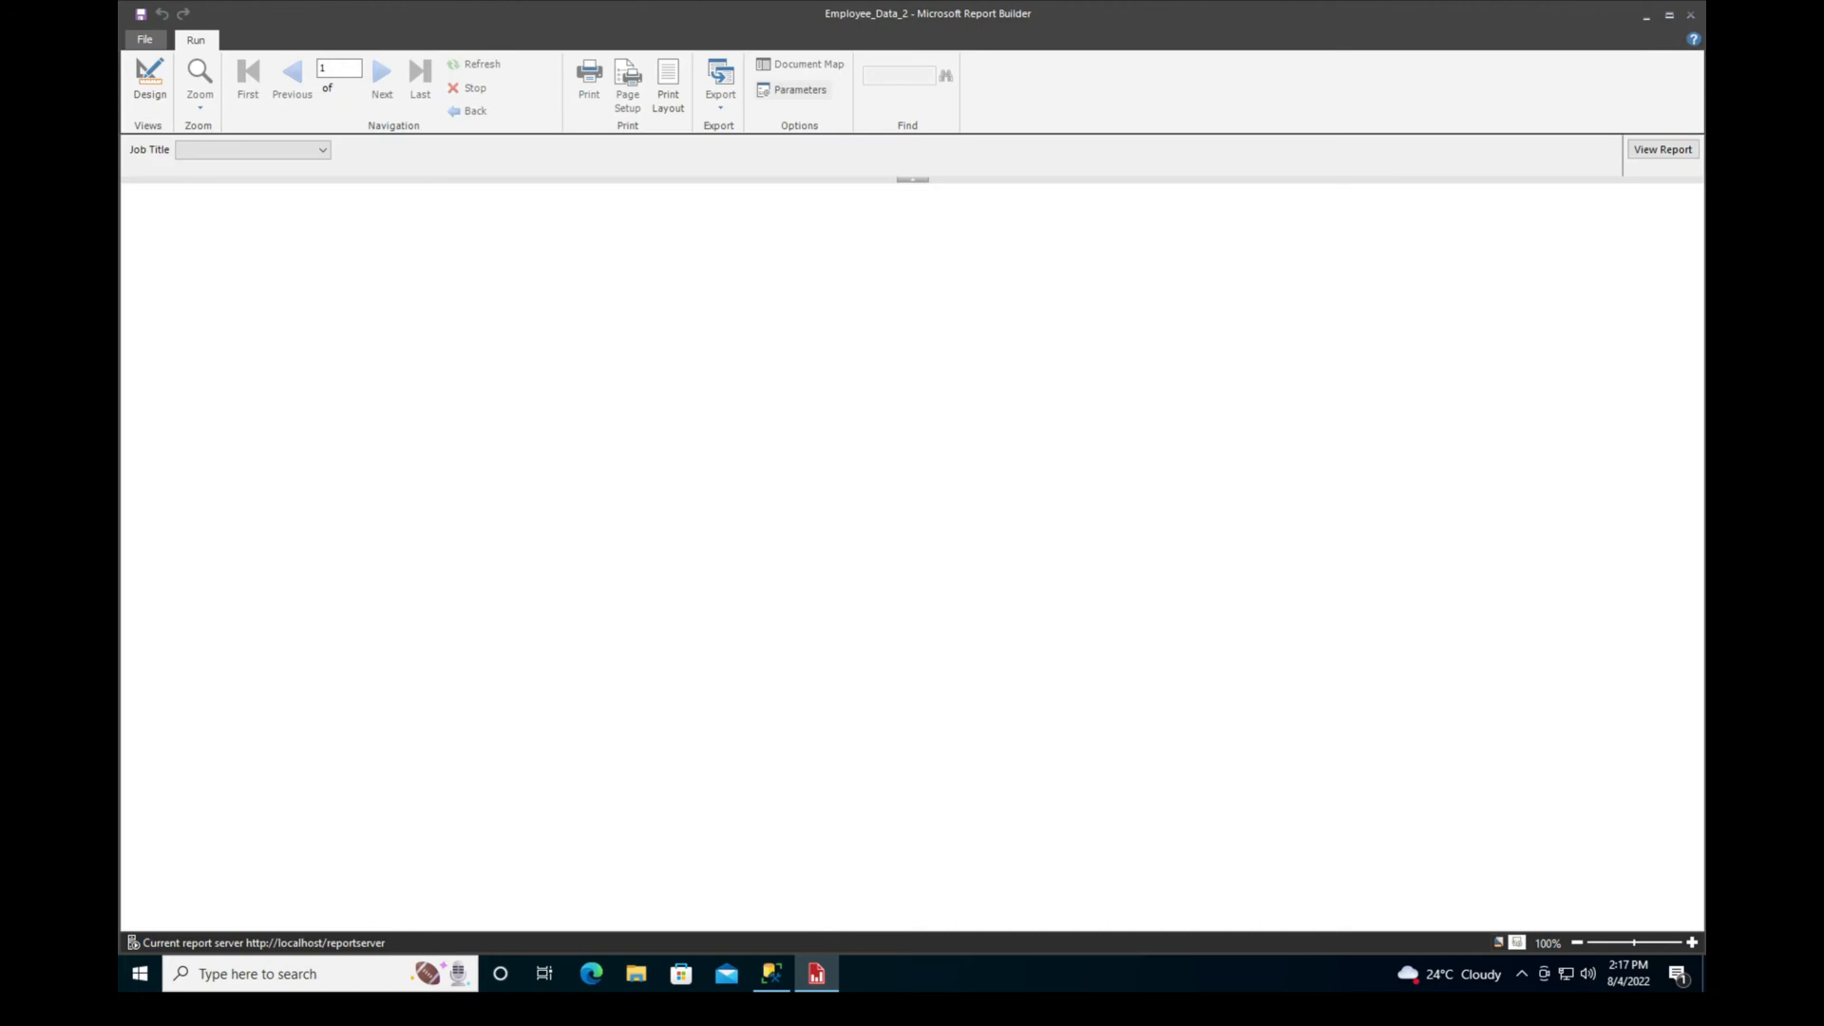
left_click(322, 150)
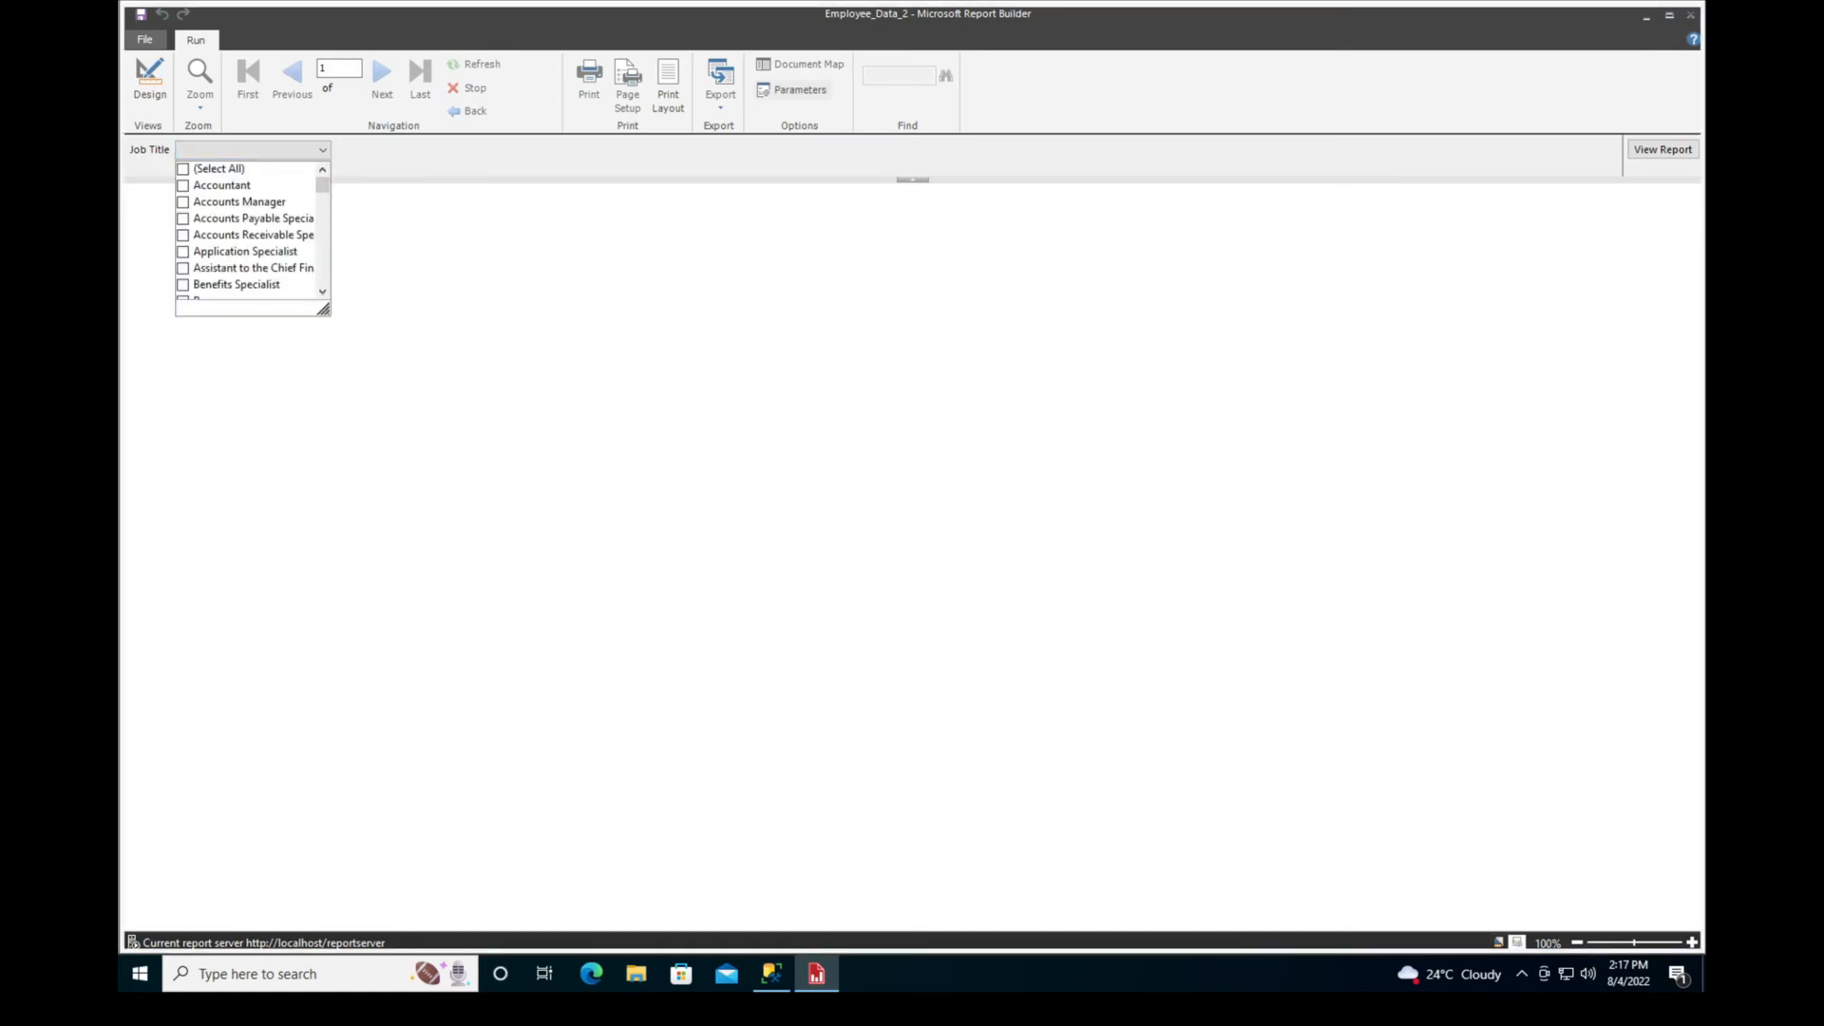
left_click_drag(323, 308, 440, 460)
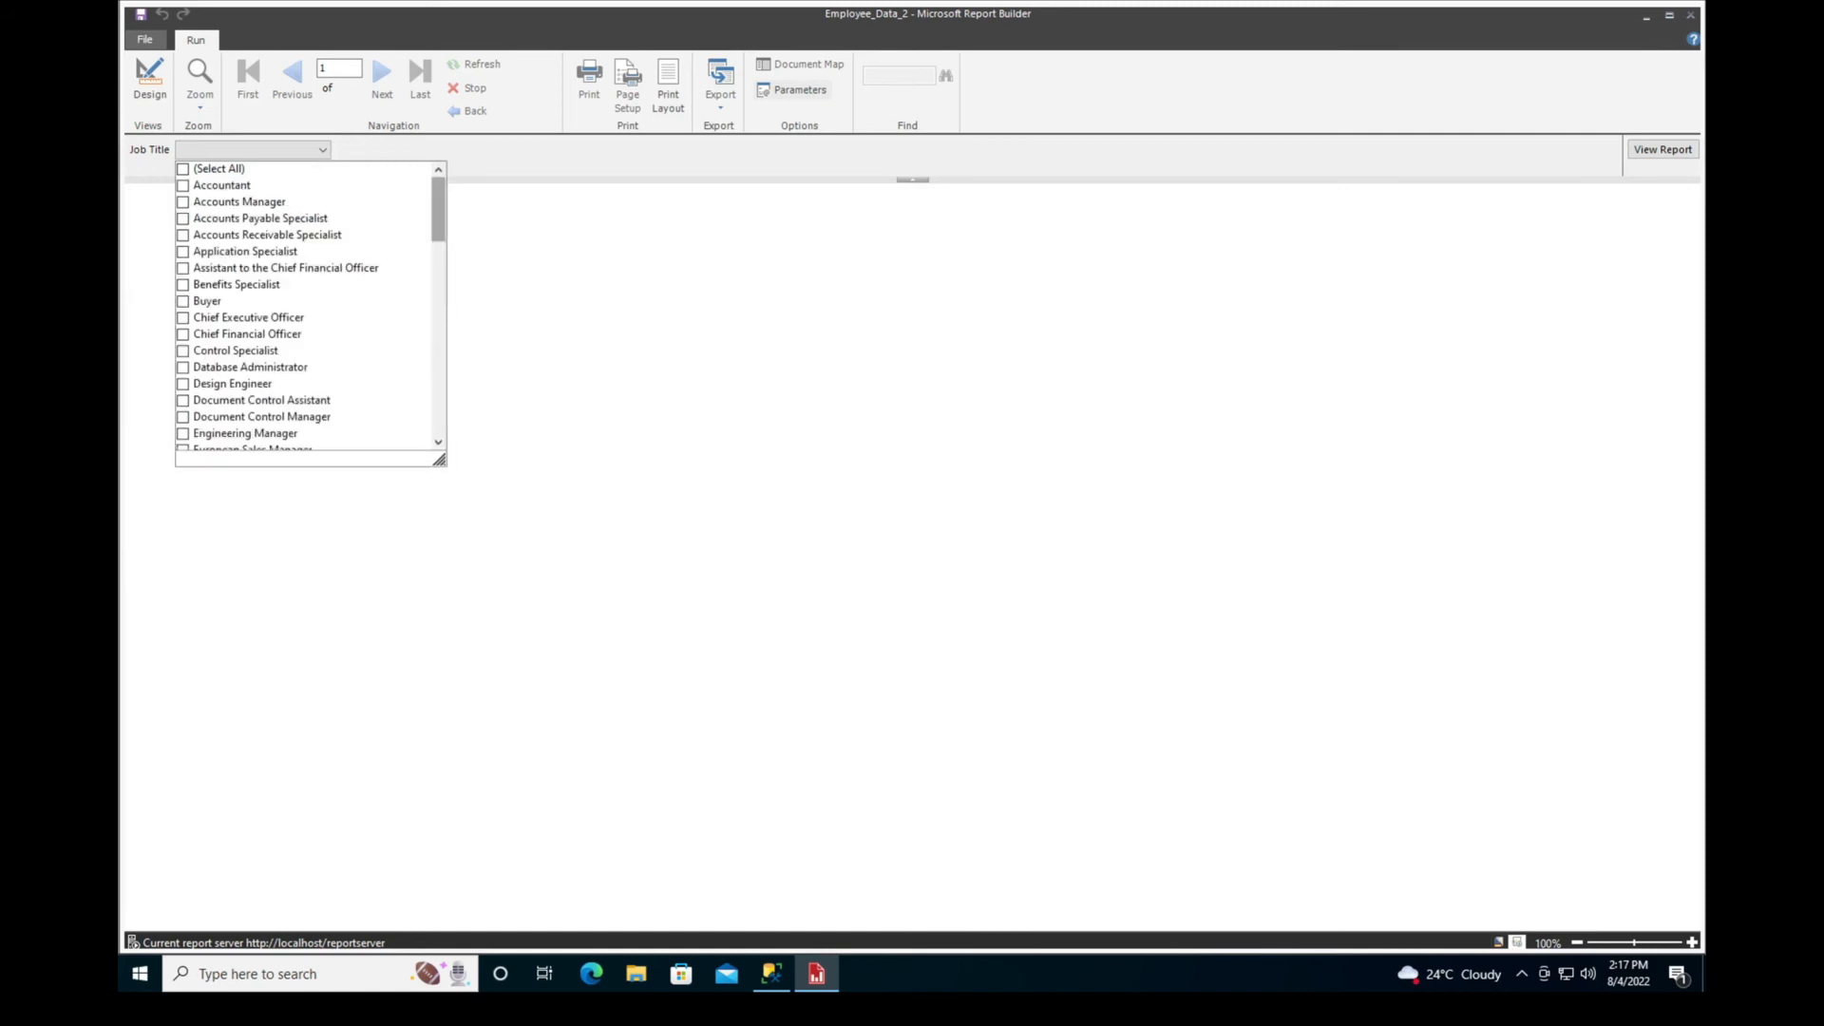
scroll(311, 306, "down", 12)
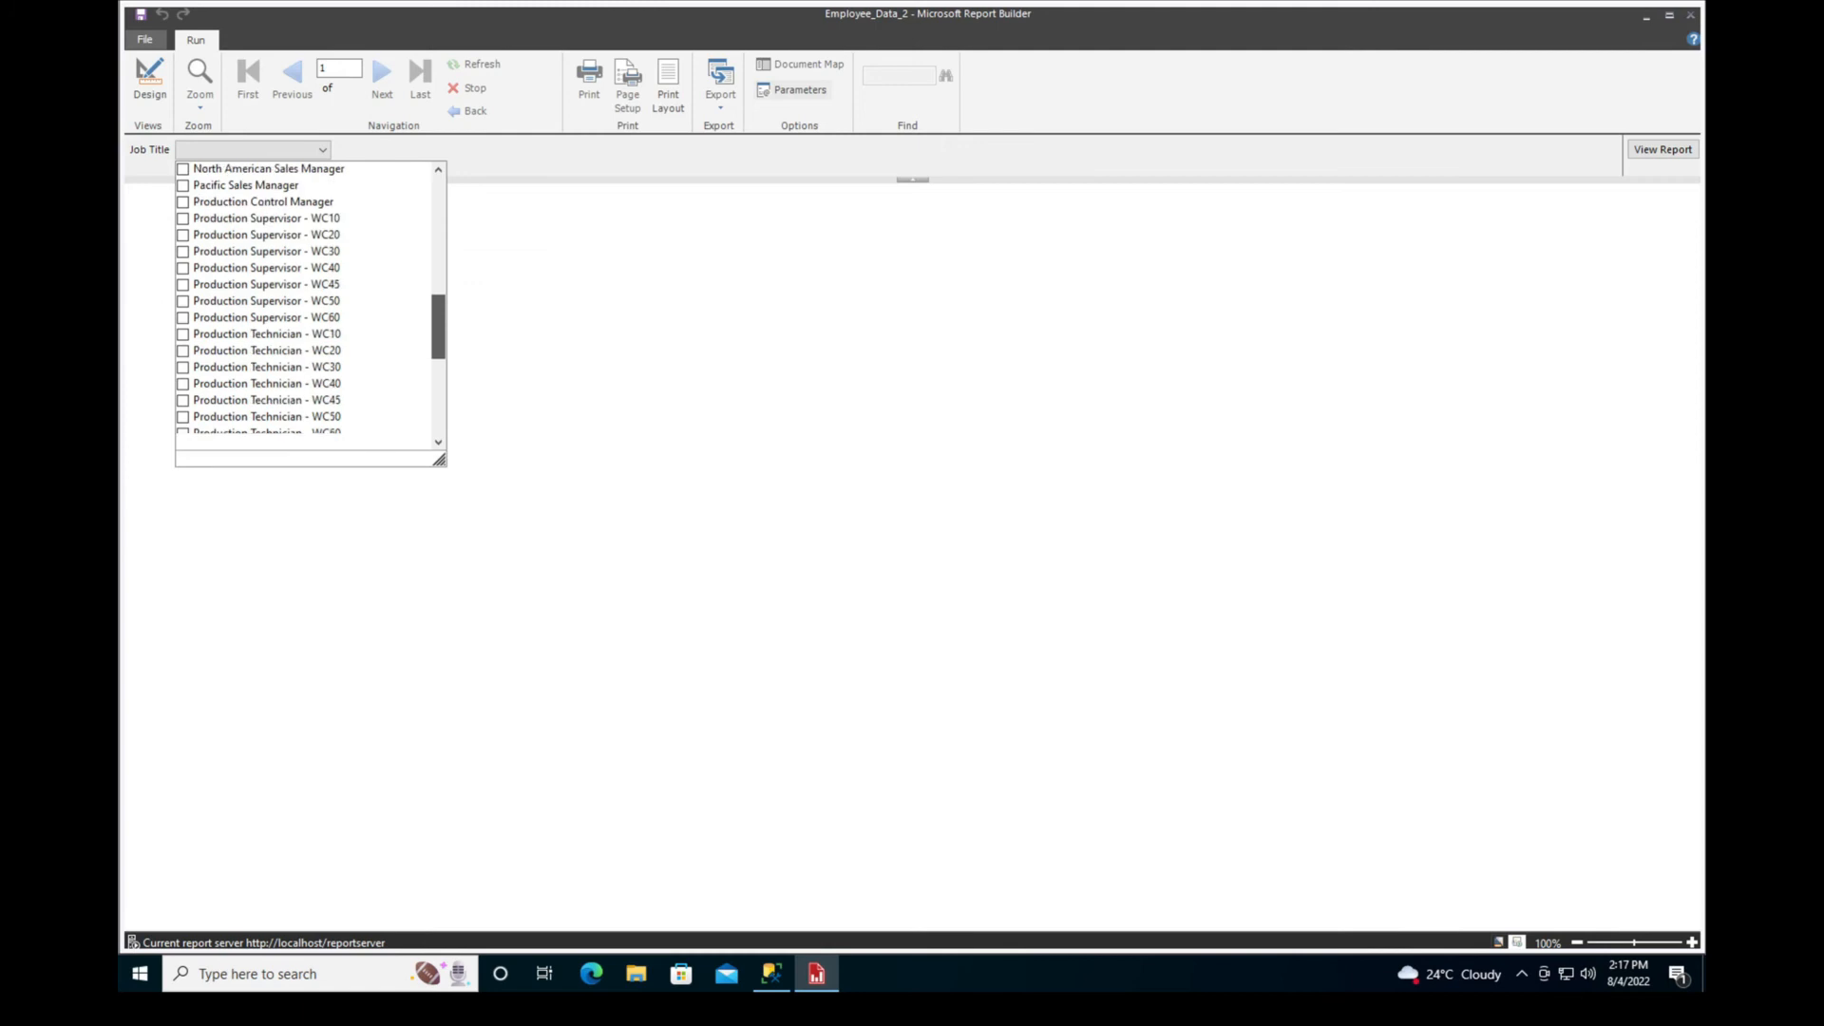
left_click_drag(438, 354, 438, 209)
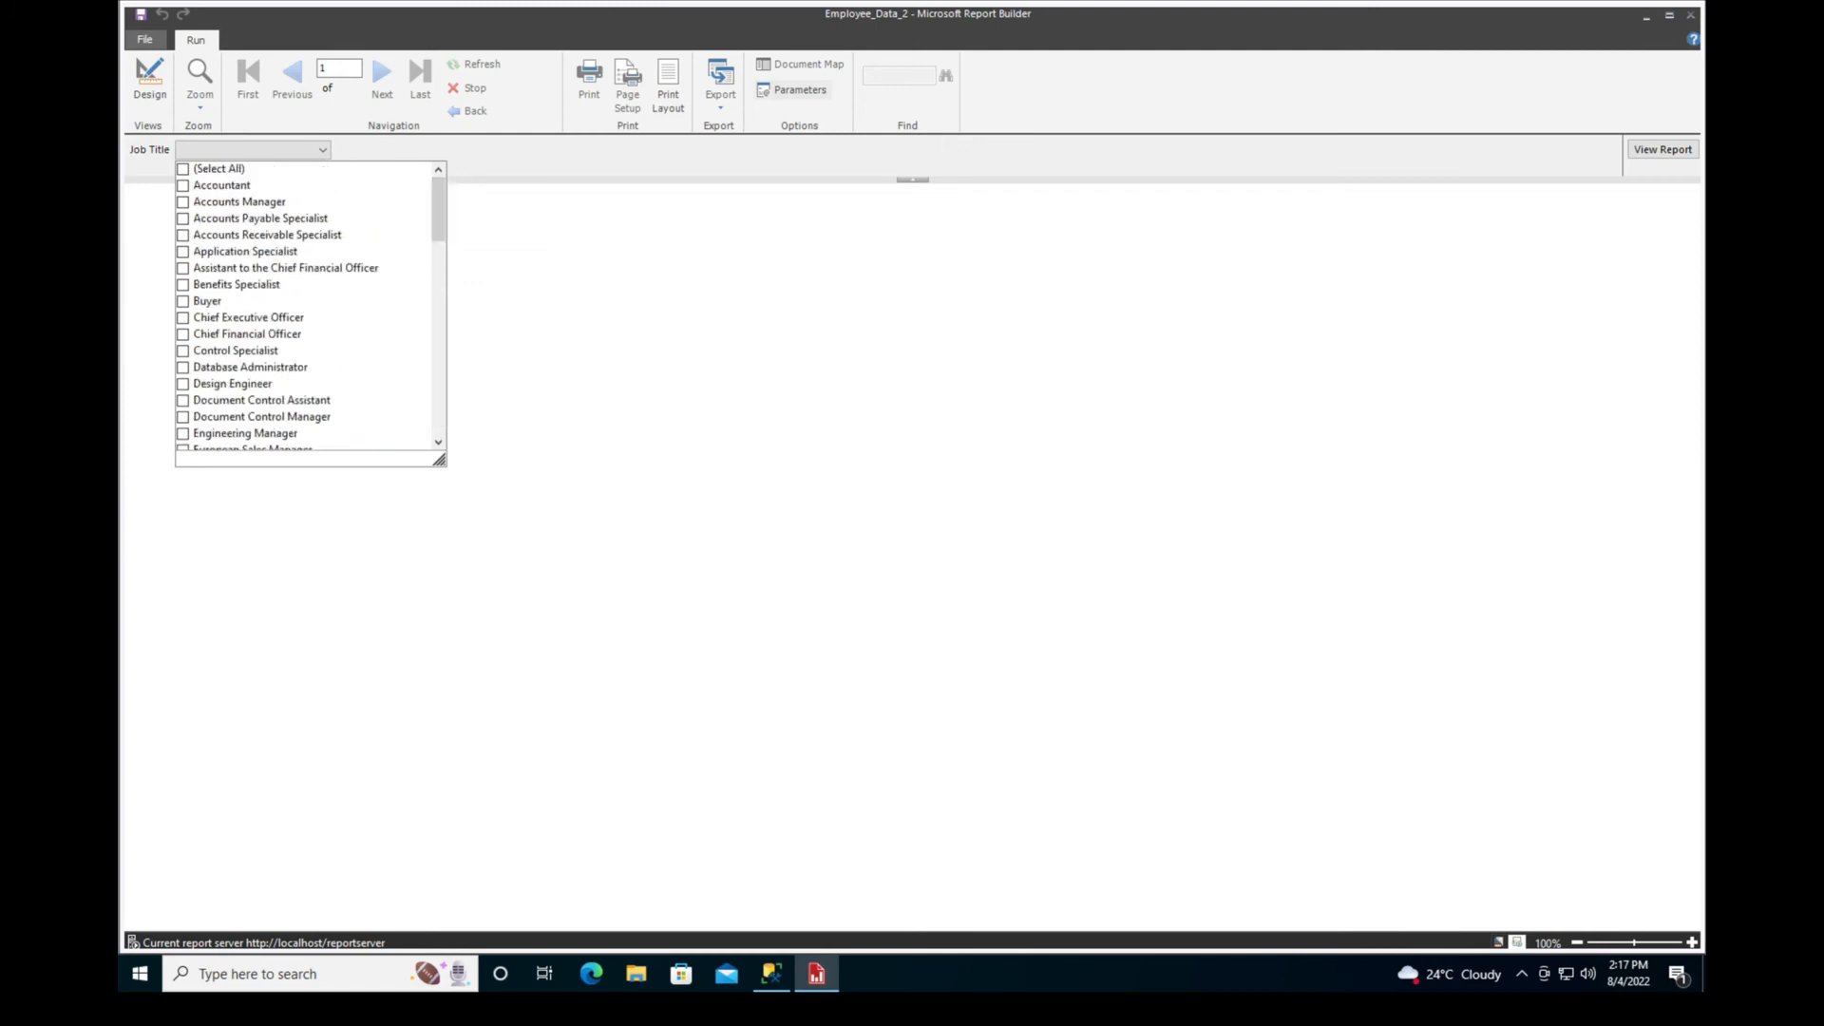
left_click(183, 202)
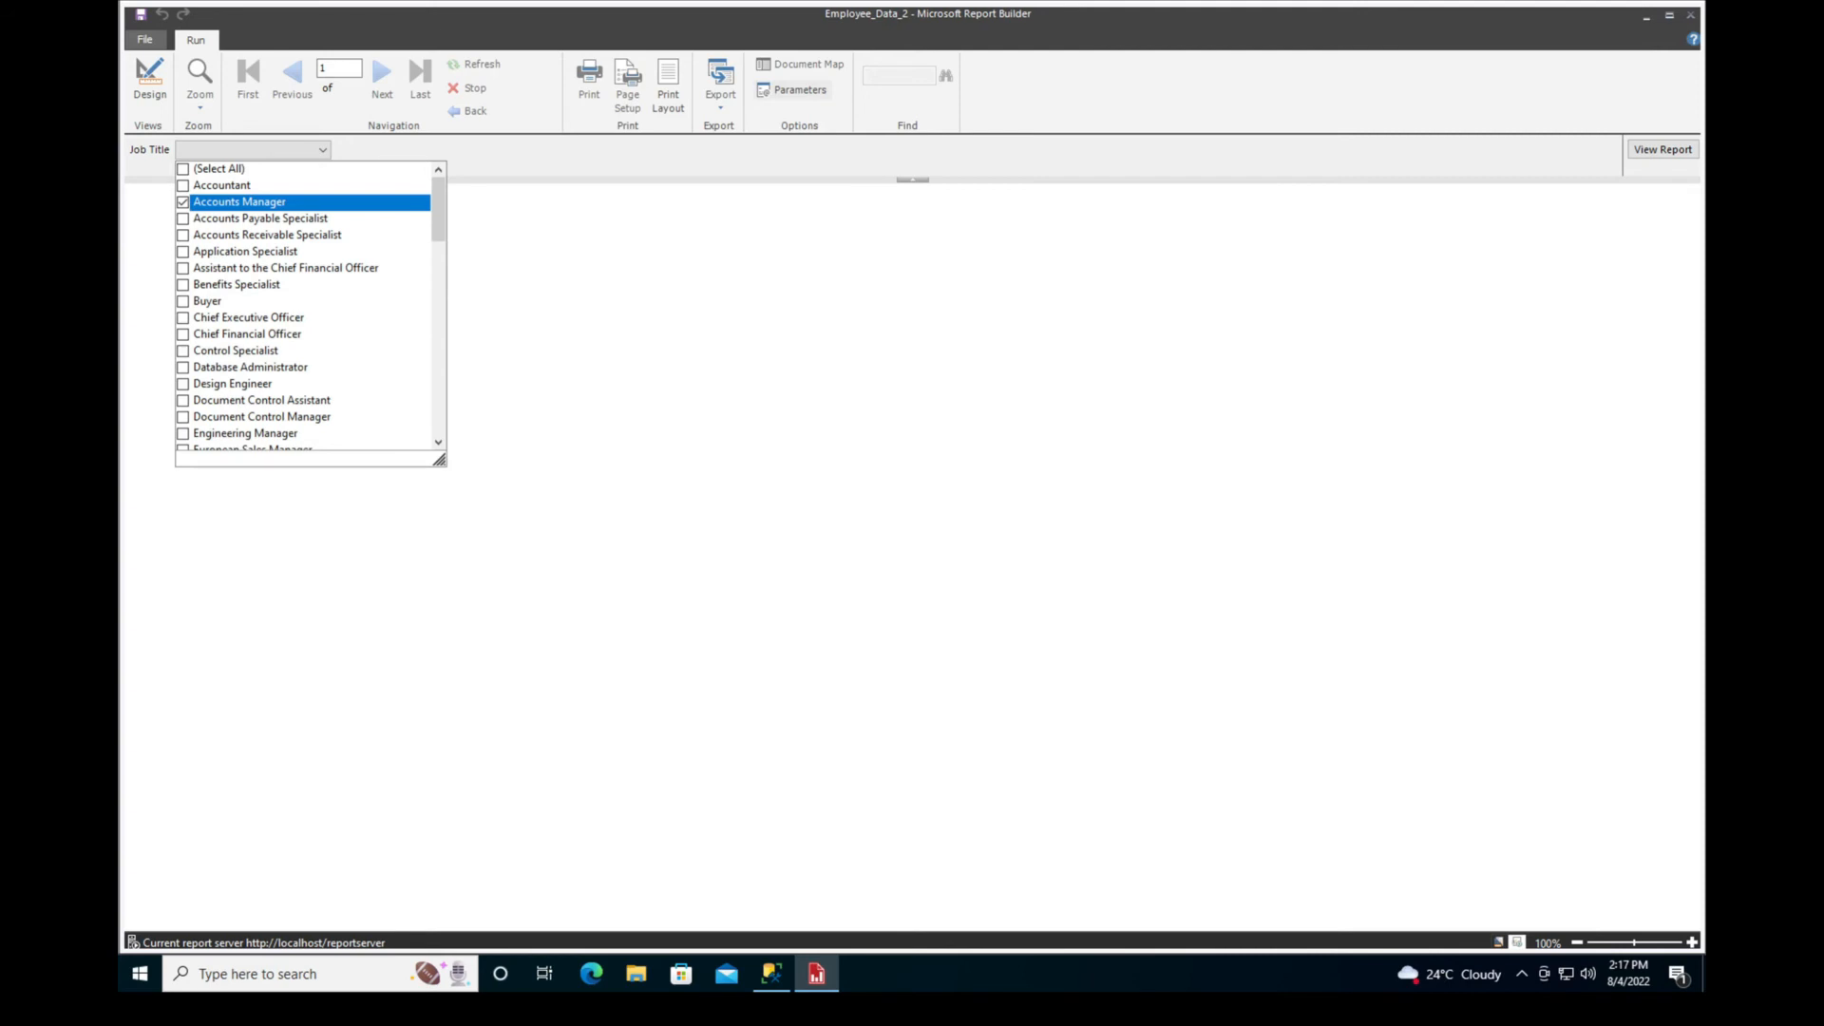
left_click(183, 252)
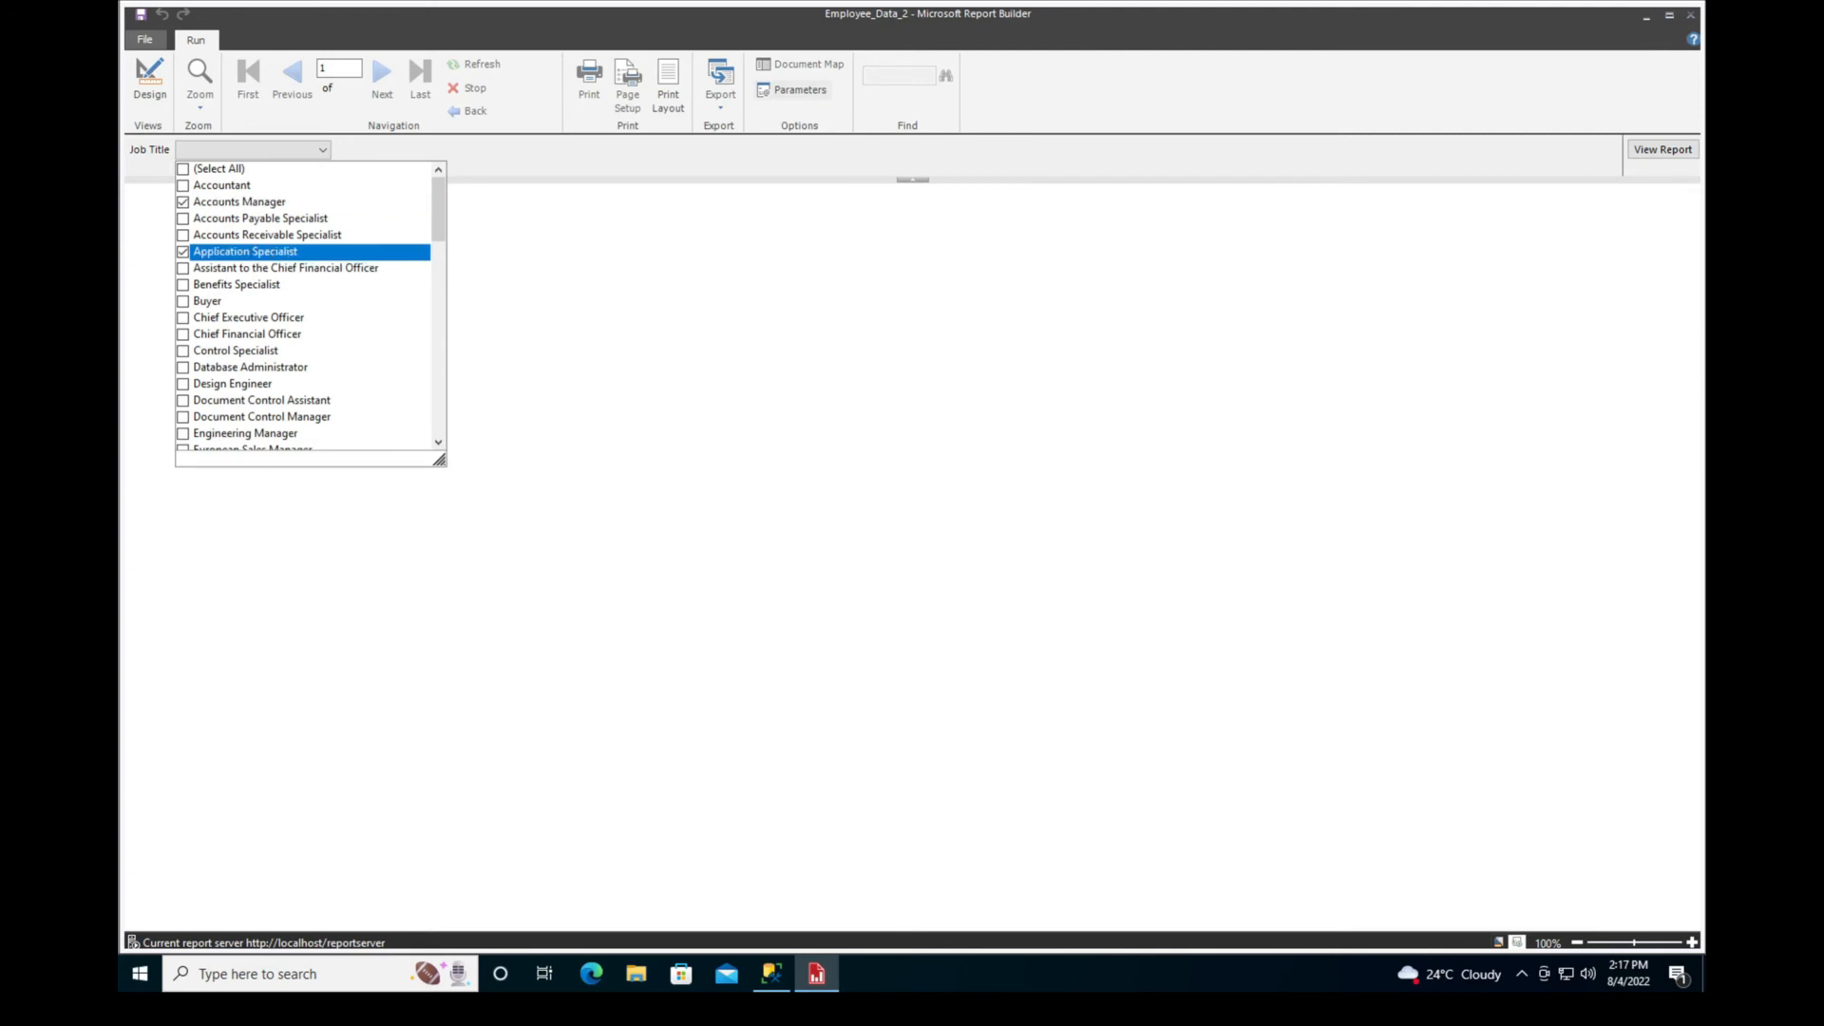
left_click(183, 384)
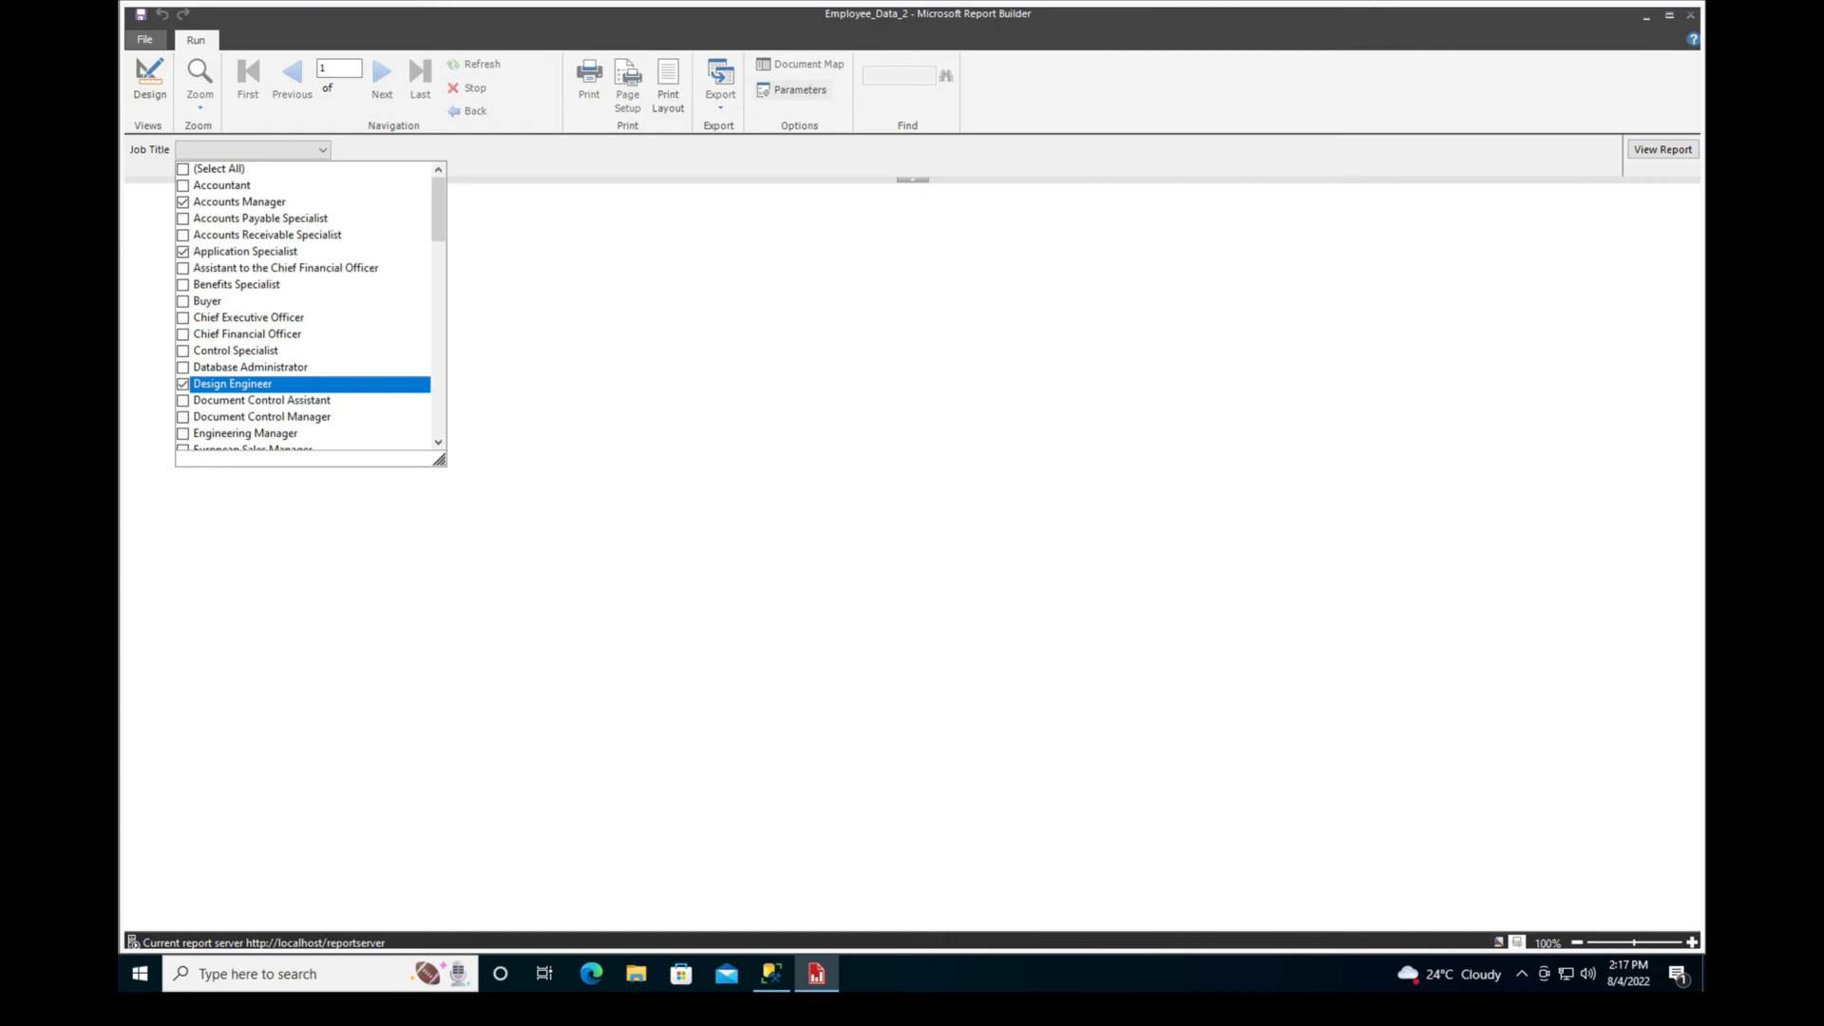
left_click(608, 285)
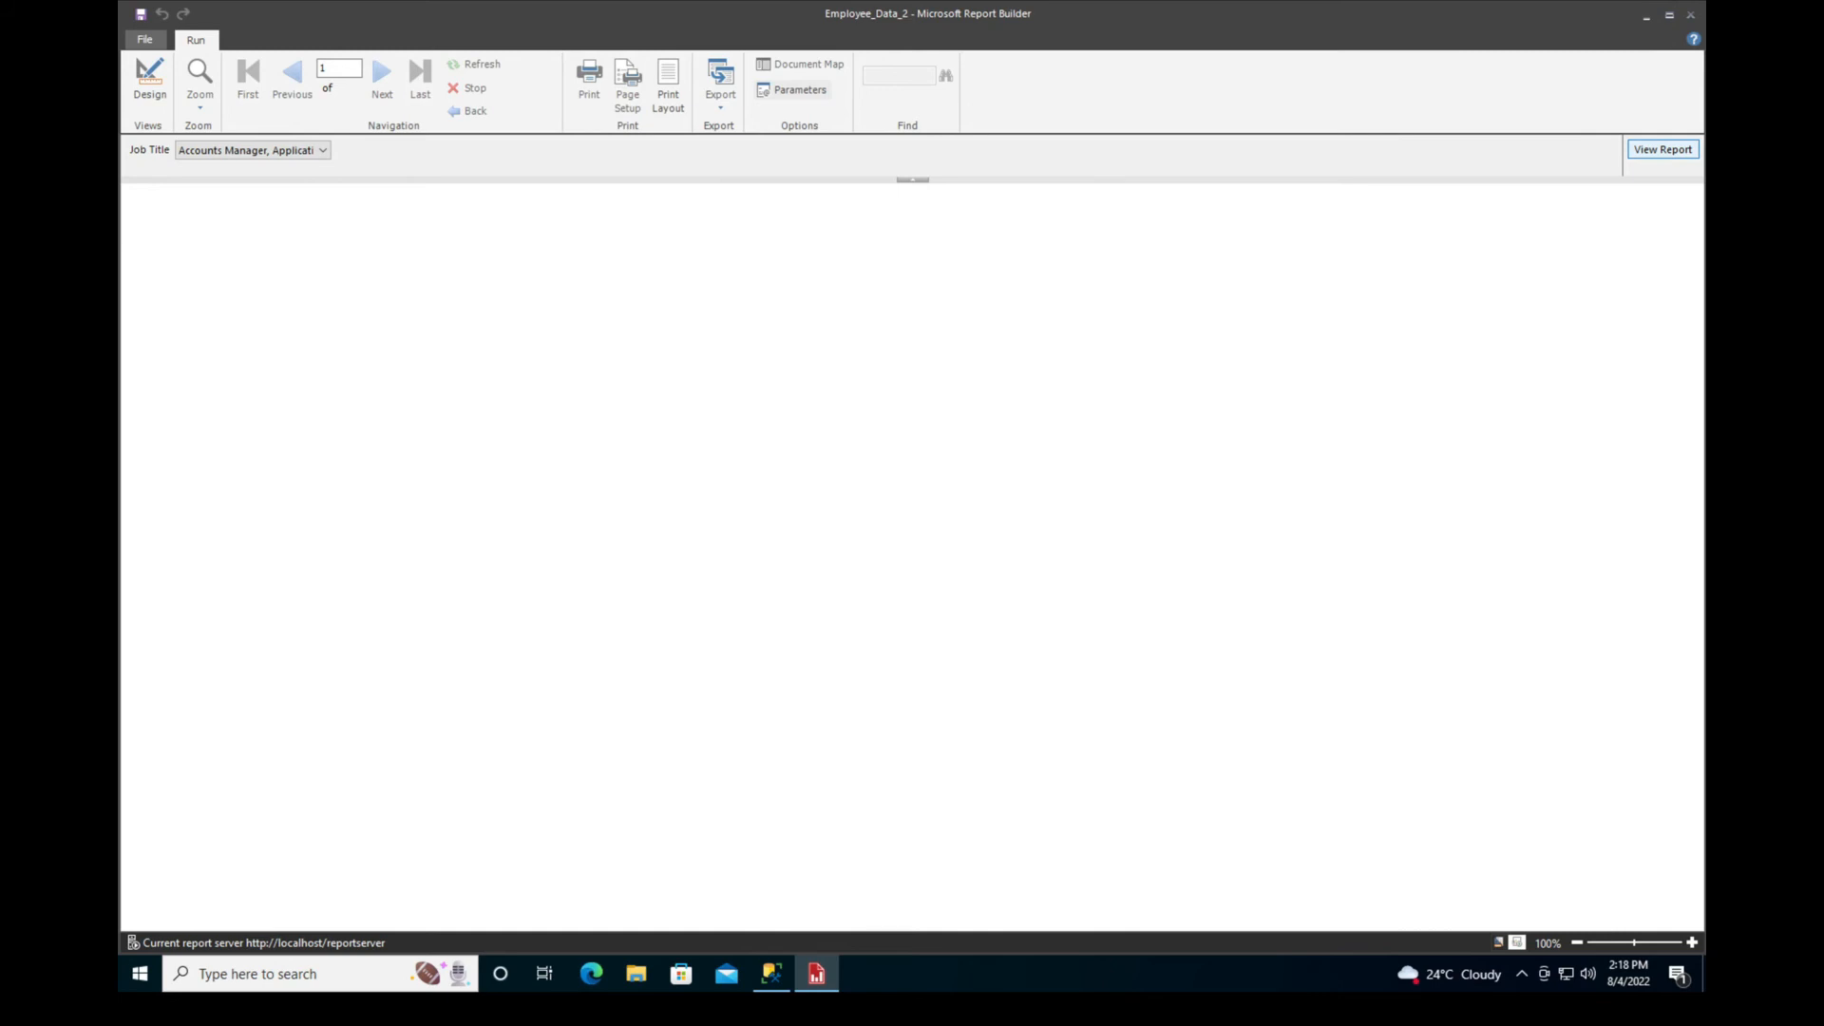
left_click(1663, 149)
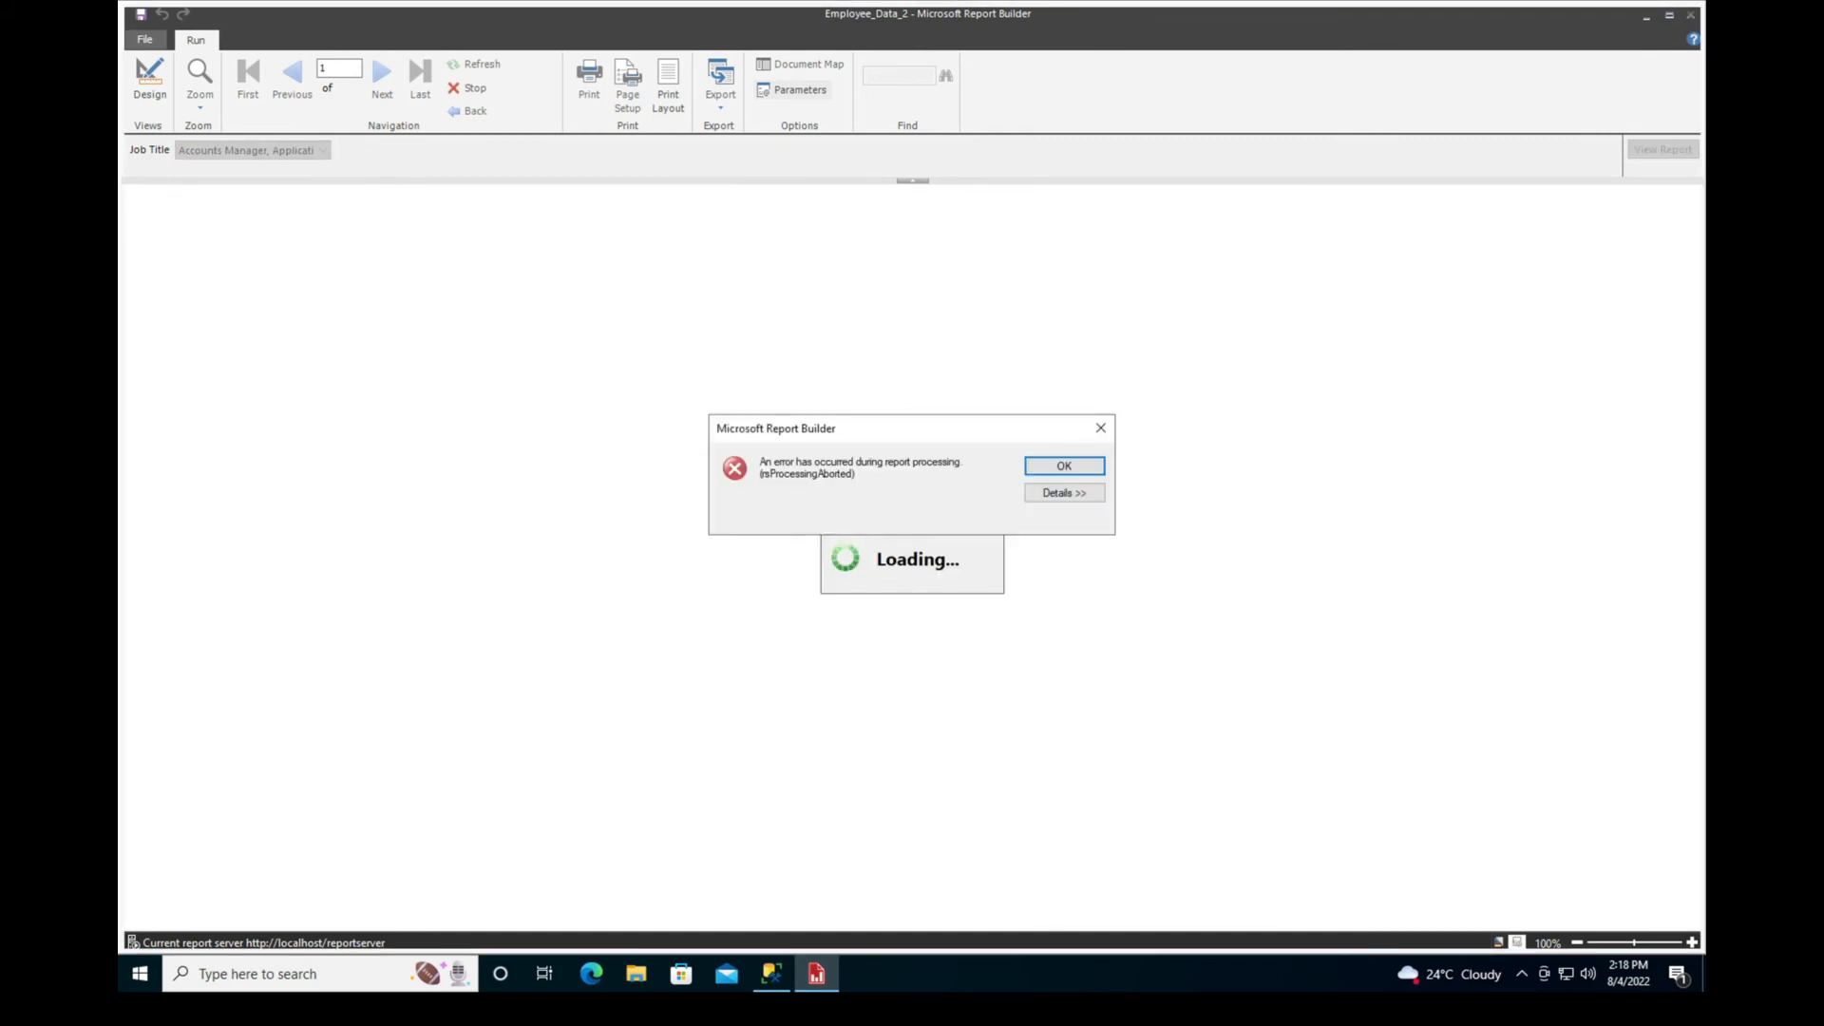
Examine the details of the report processing error and dismiss the message
key("Tab")
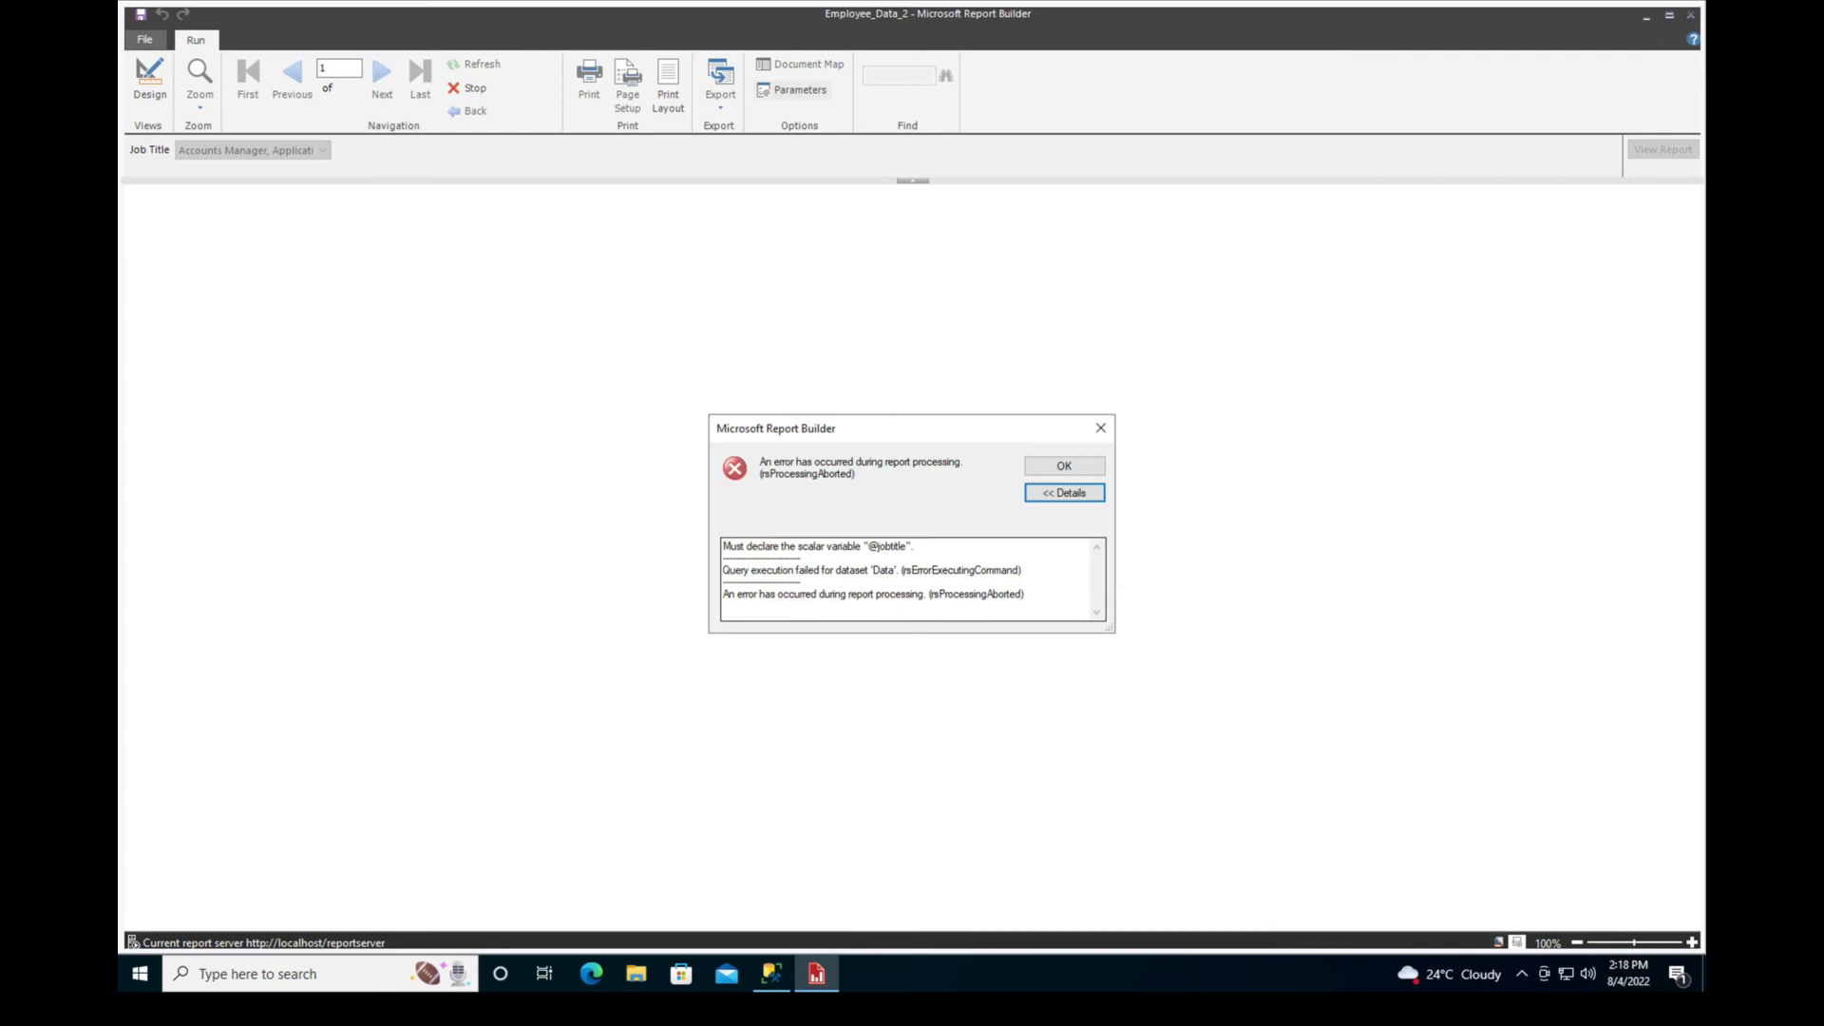
left_click_drag(869, 546, 908, 546)
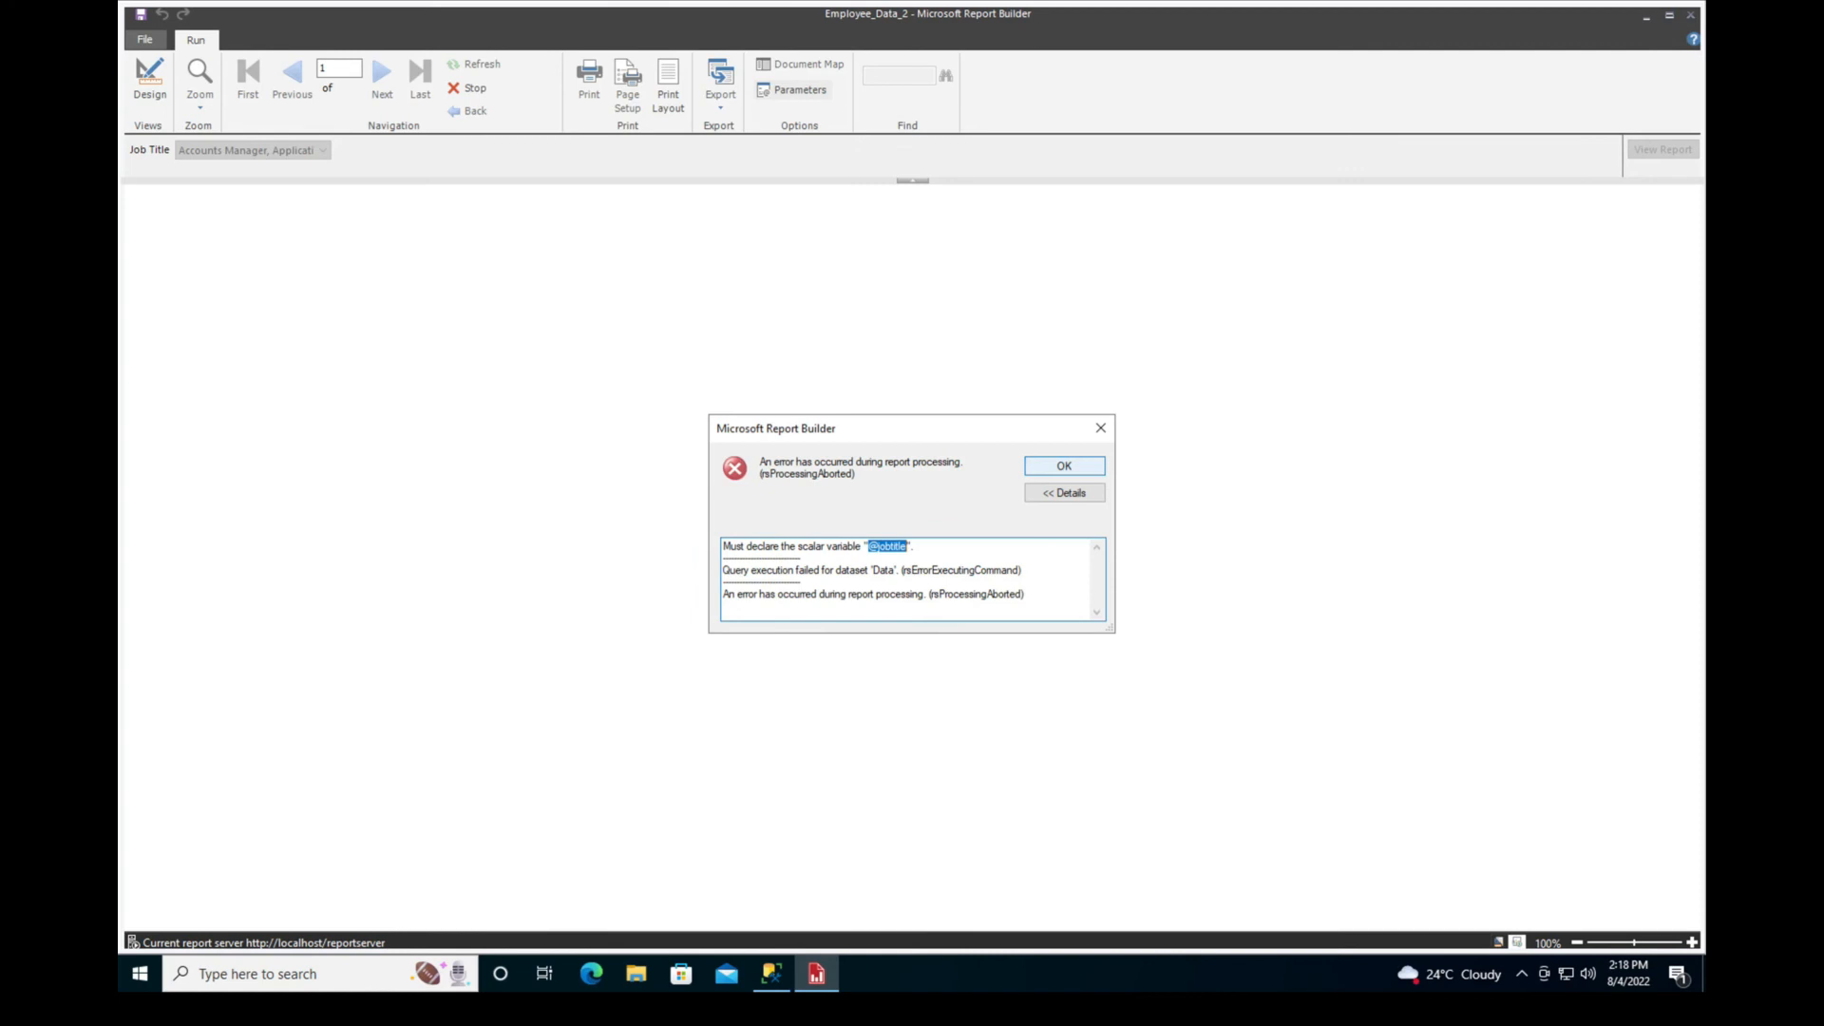
left_click(1064, 466)
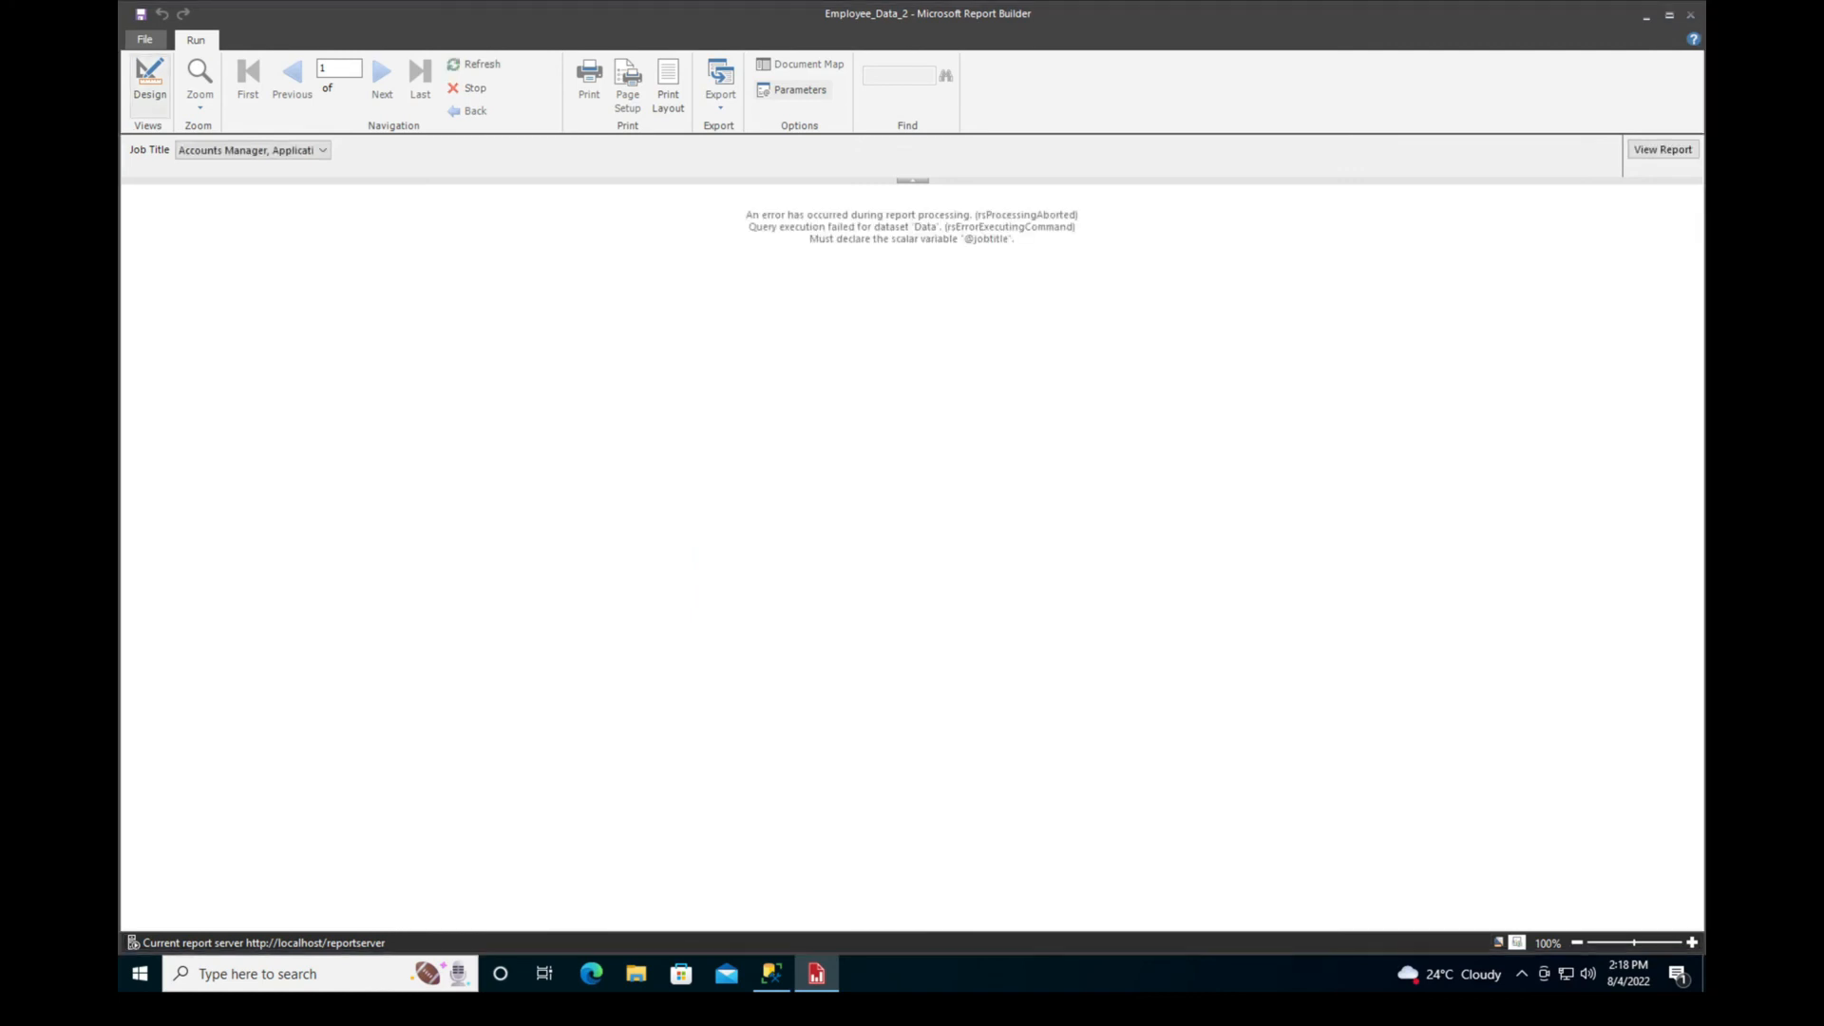
left_click(150, 80)
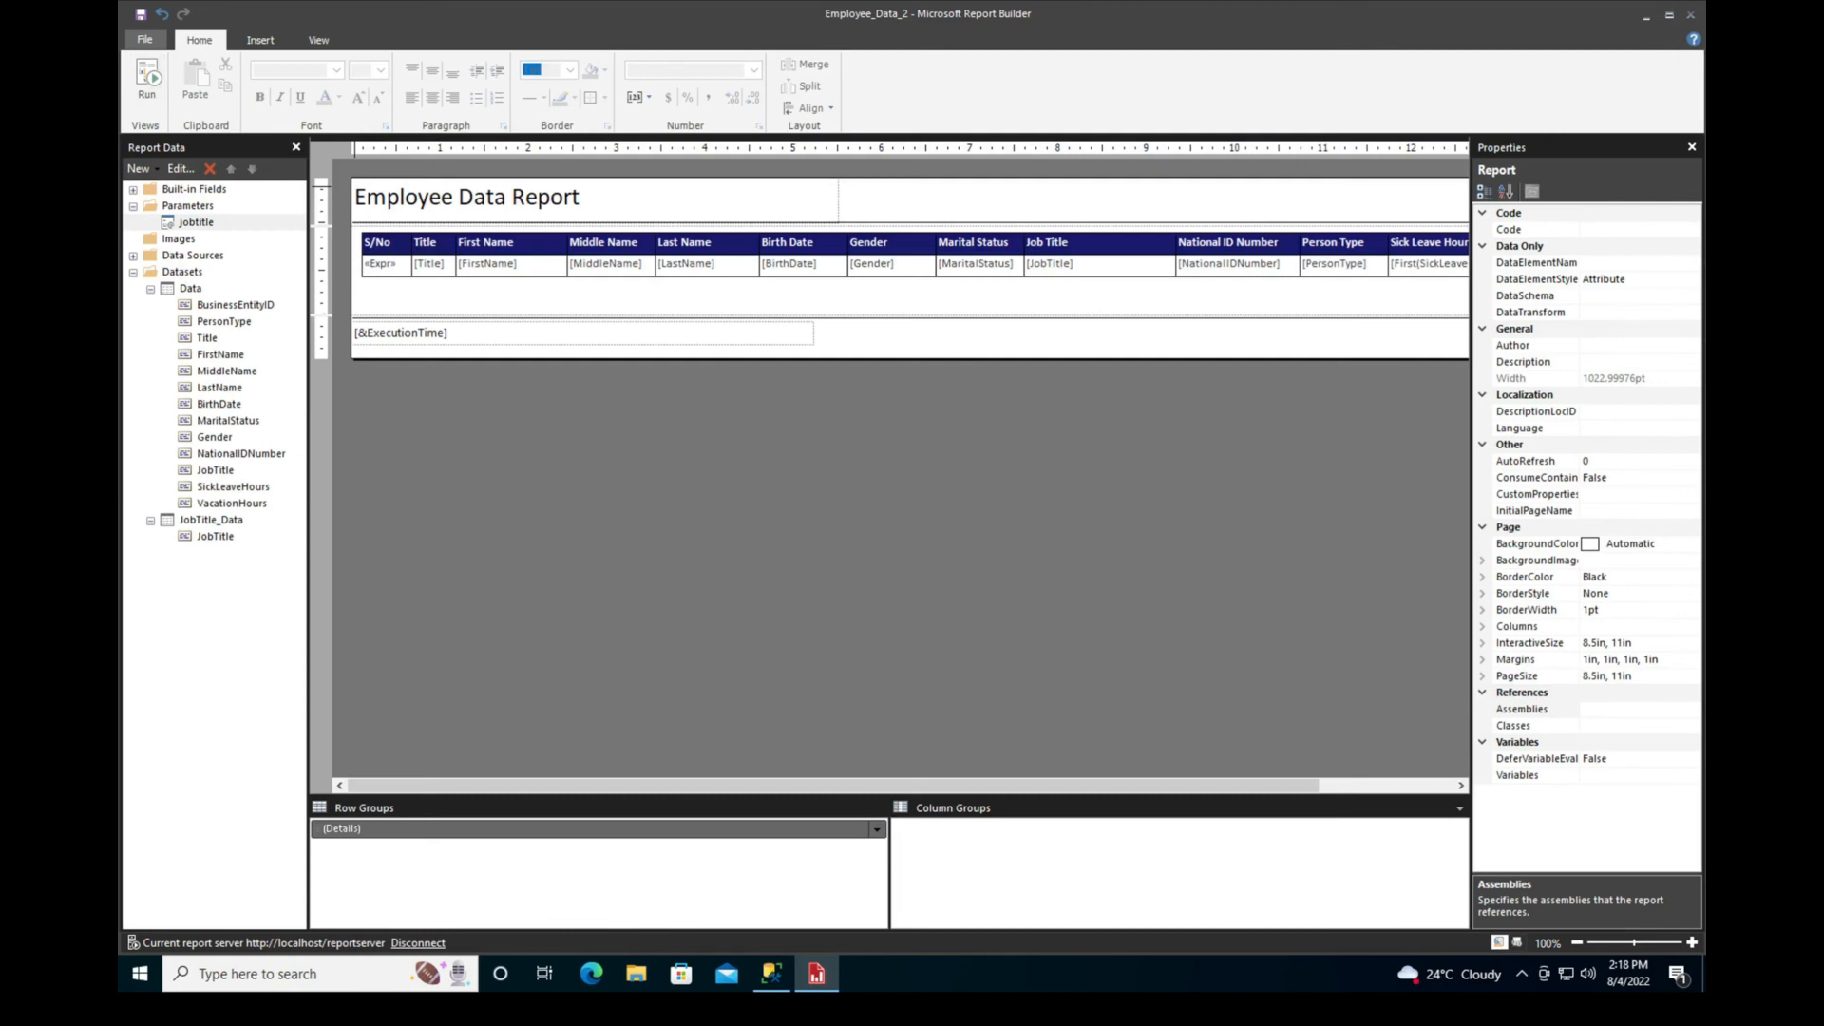
double_click(190, 287)
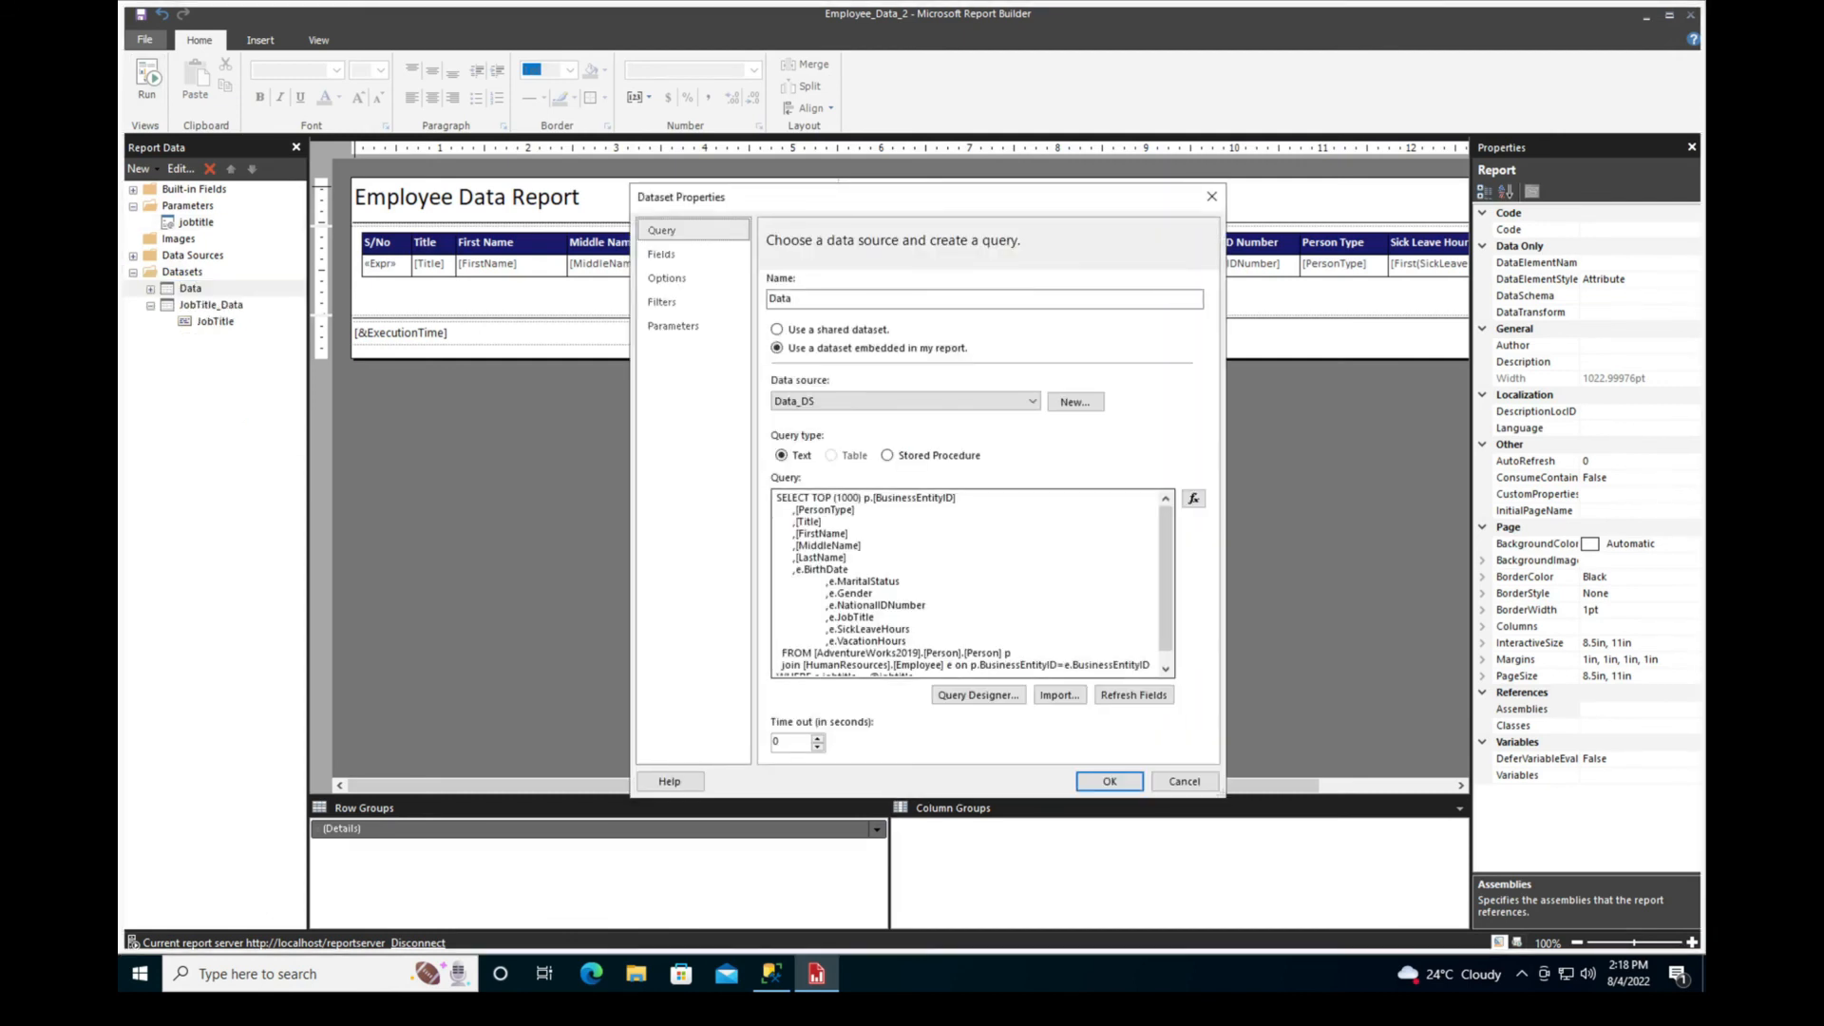
scroll(974, 584, "down", 1)
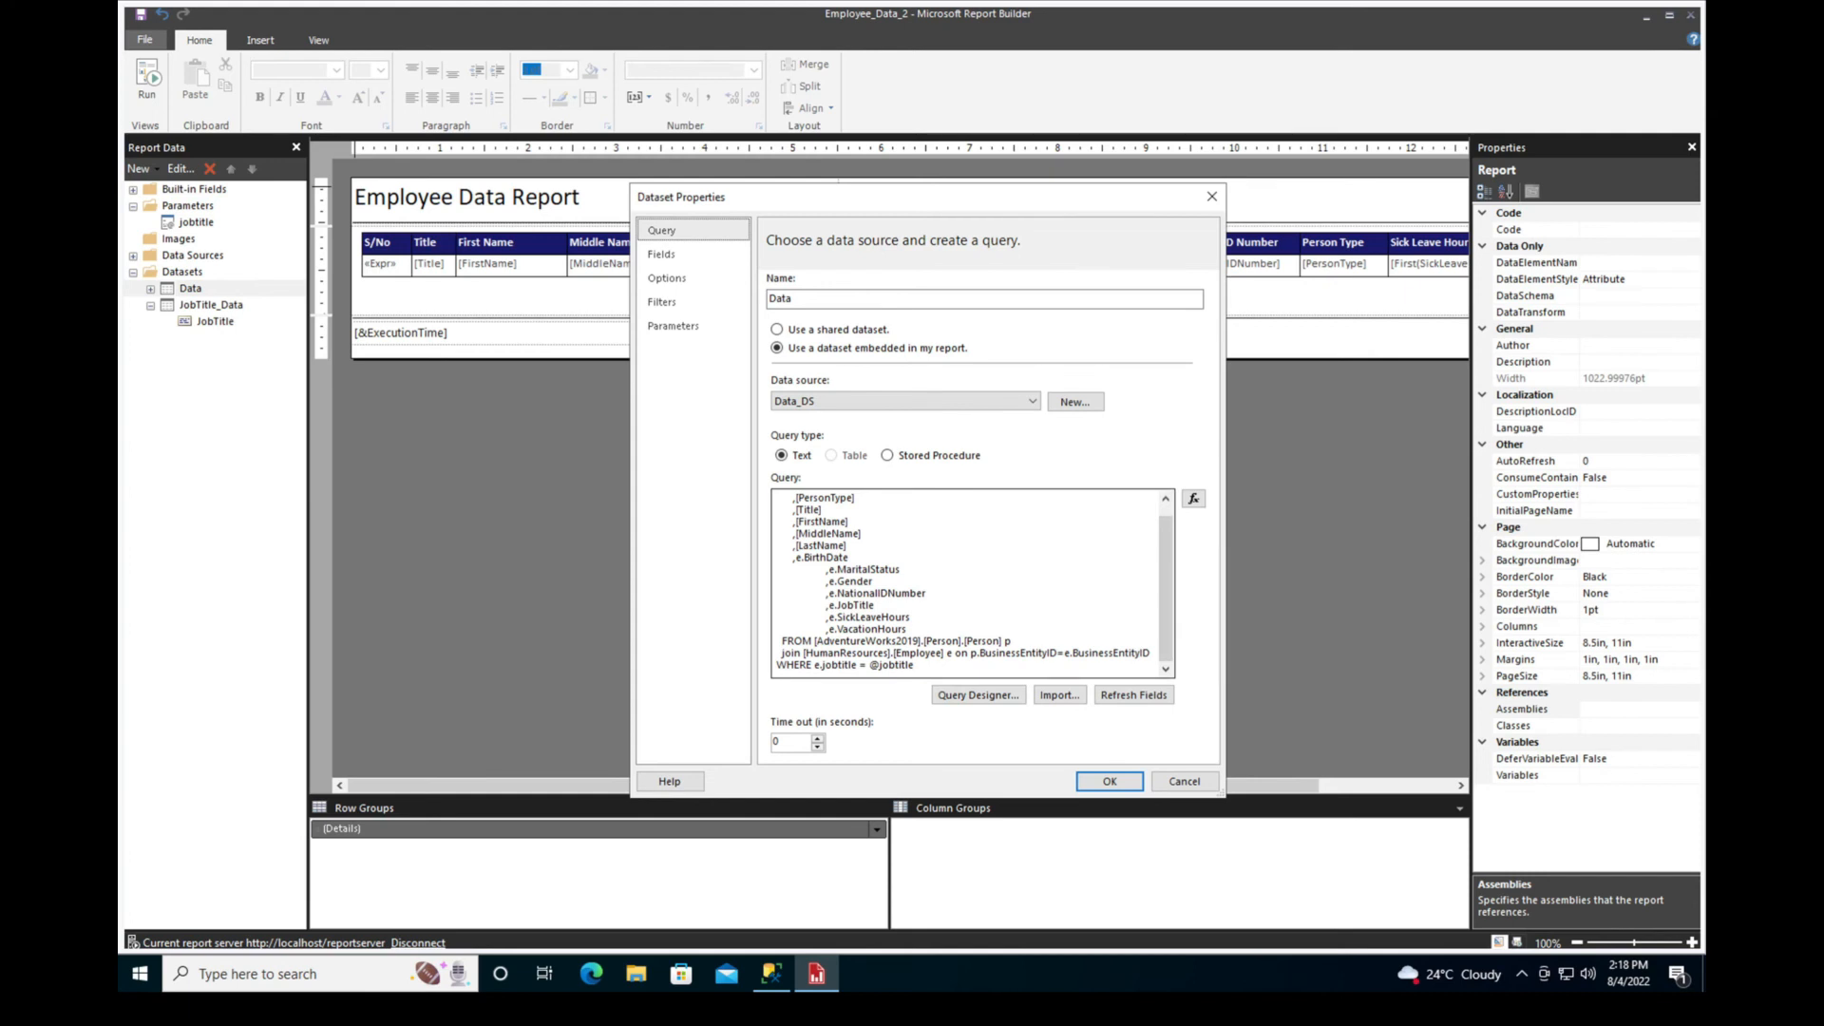
left_click(866, 665)
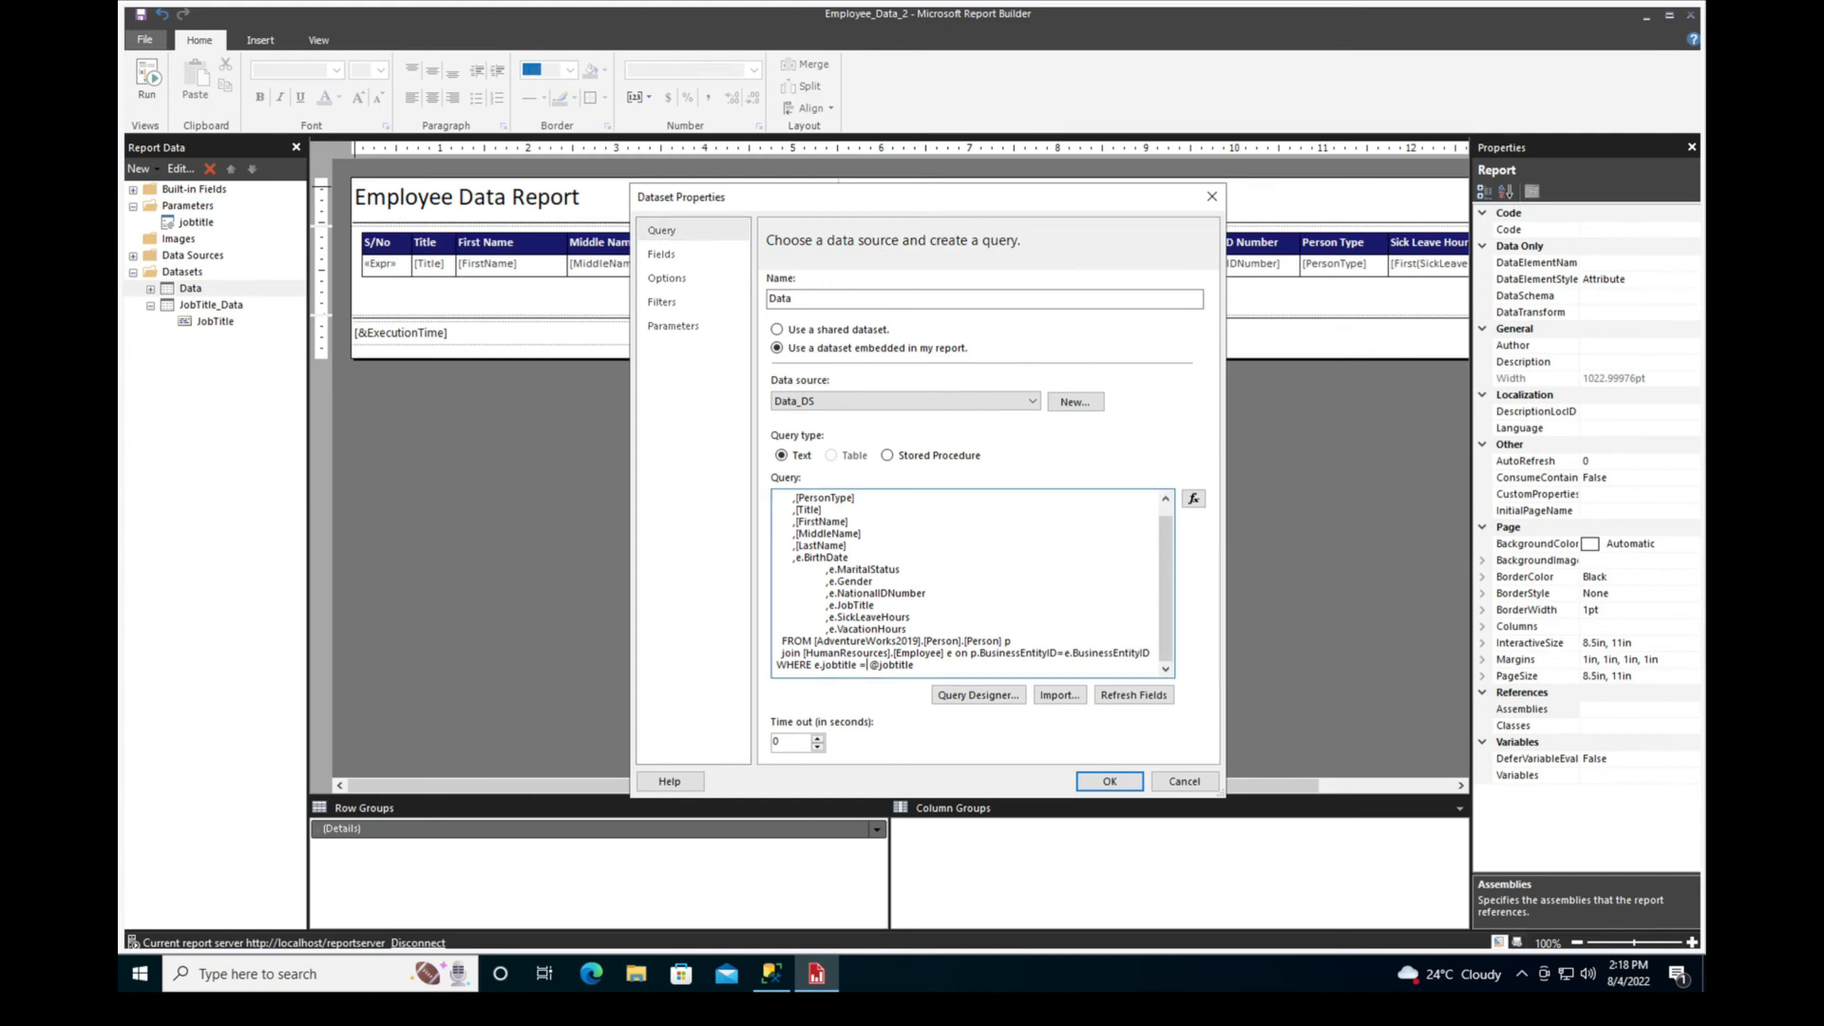
key("BackSpace")
type("IN (")
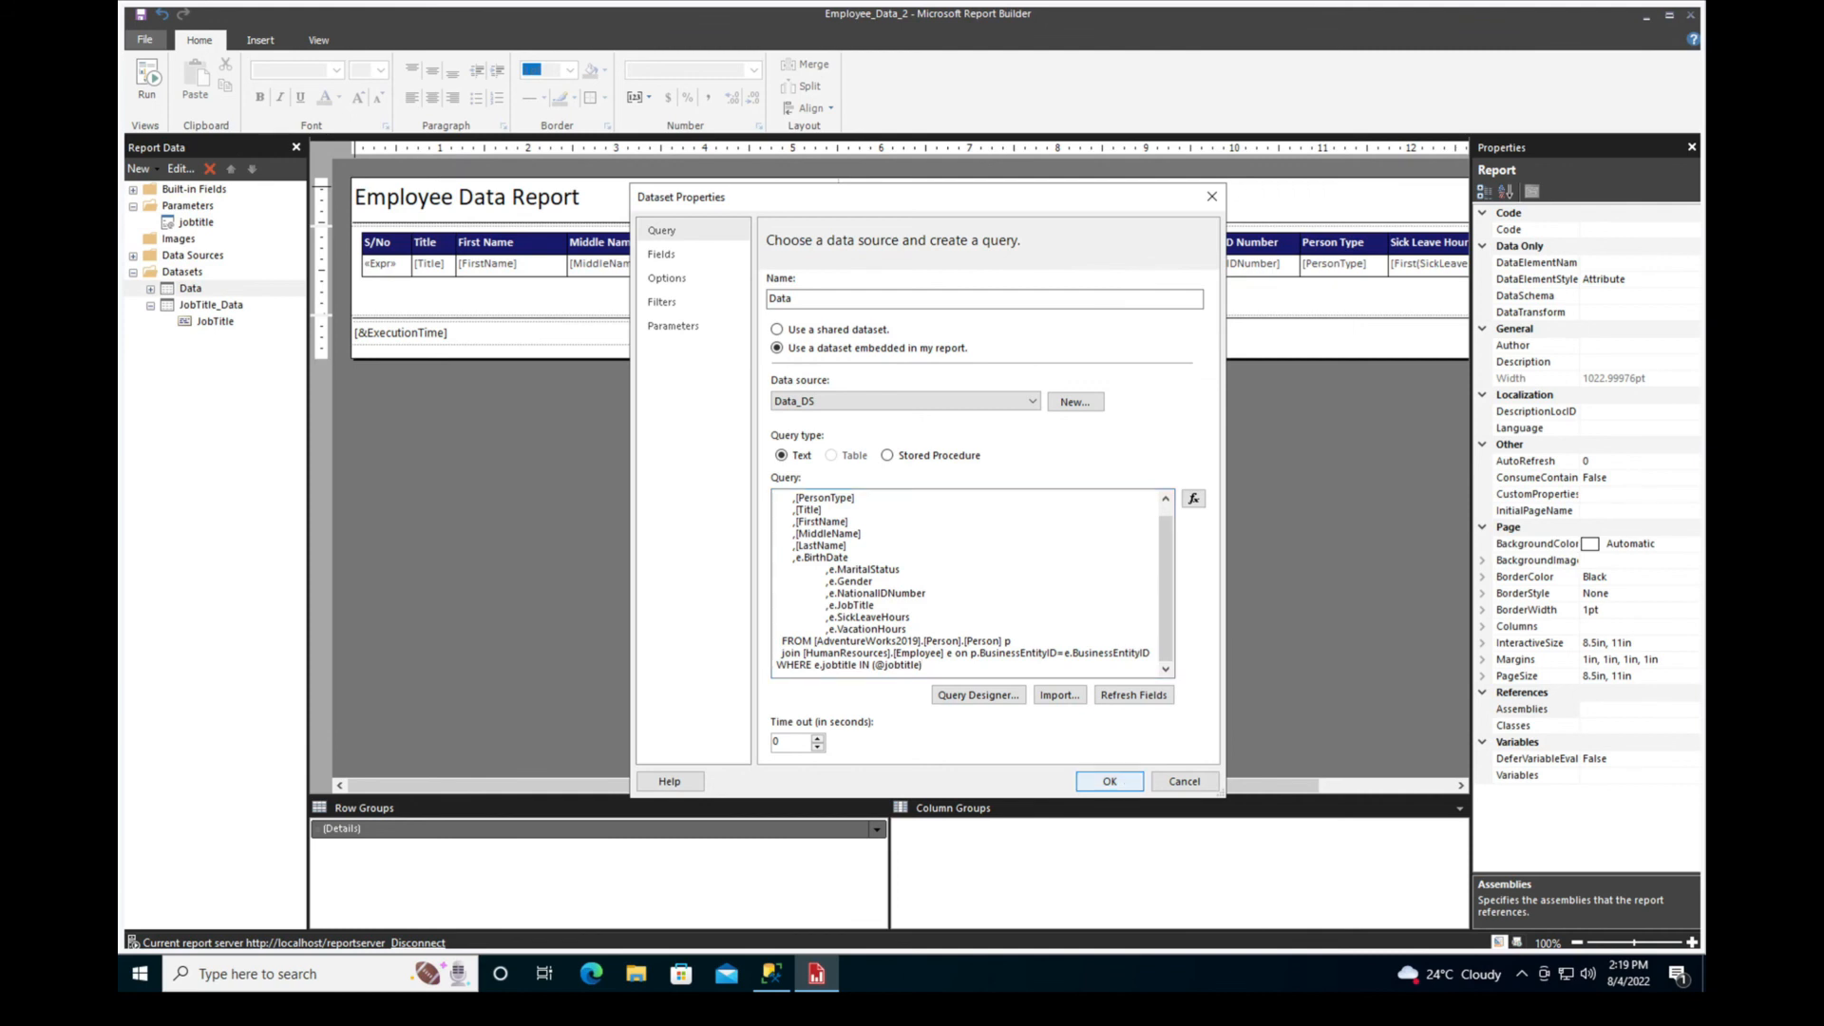
key("Return")
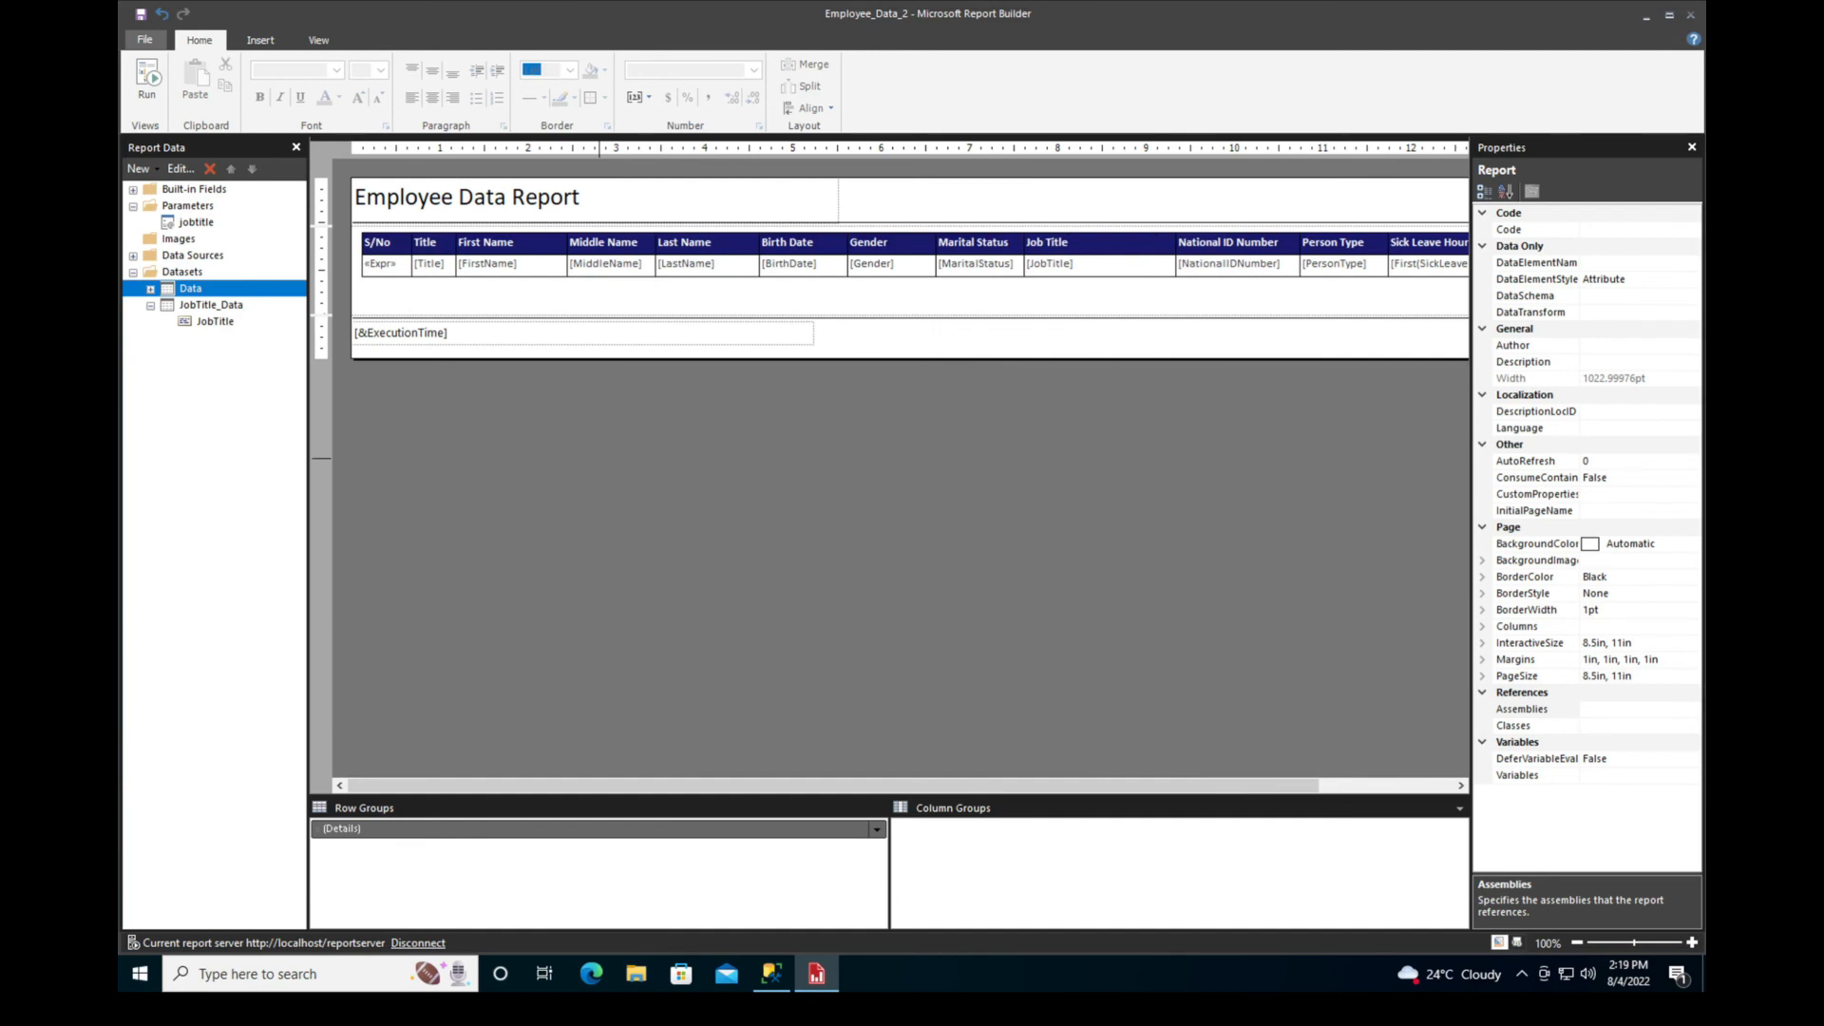
Run the report for the job titles Accountant, Application Specialist, Control Specialist and Database Administrator together
left_click(146, 80)
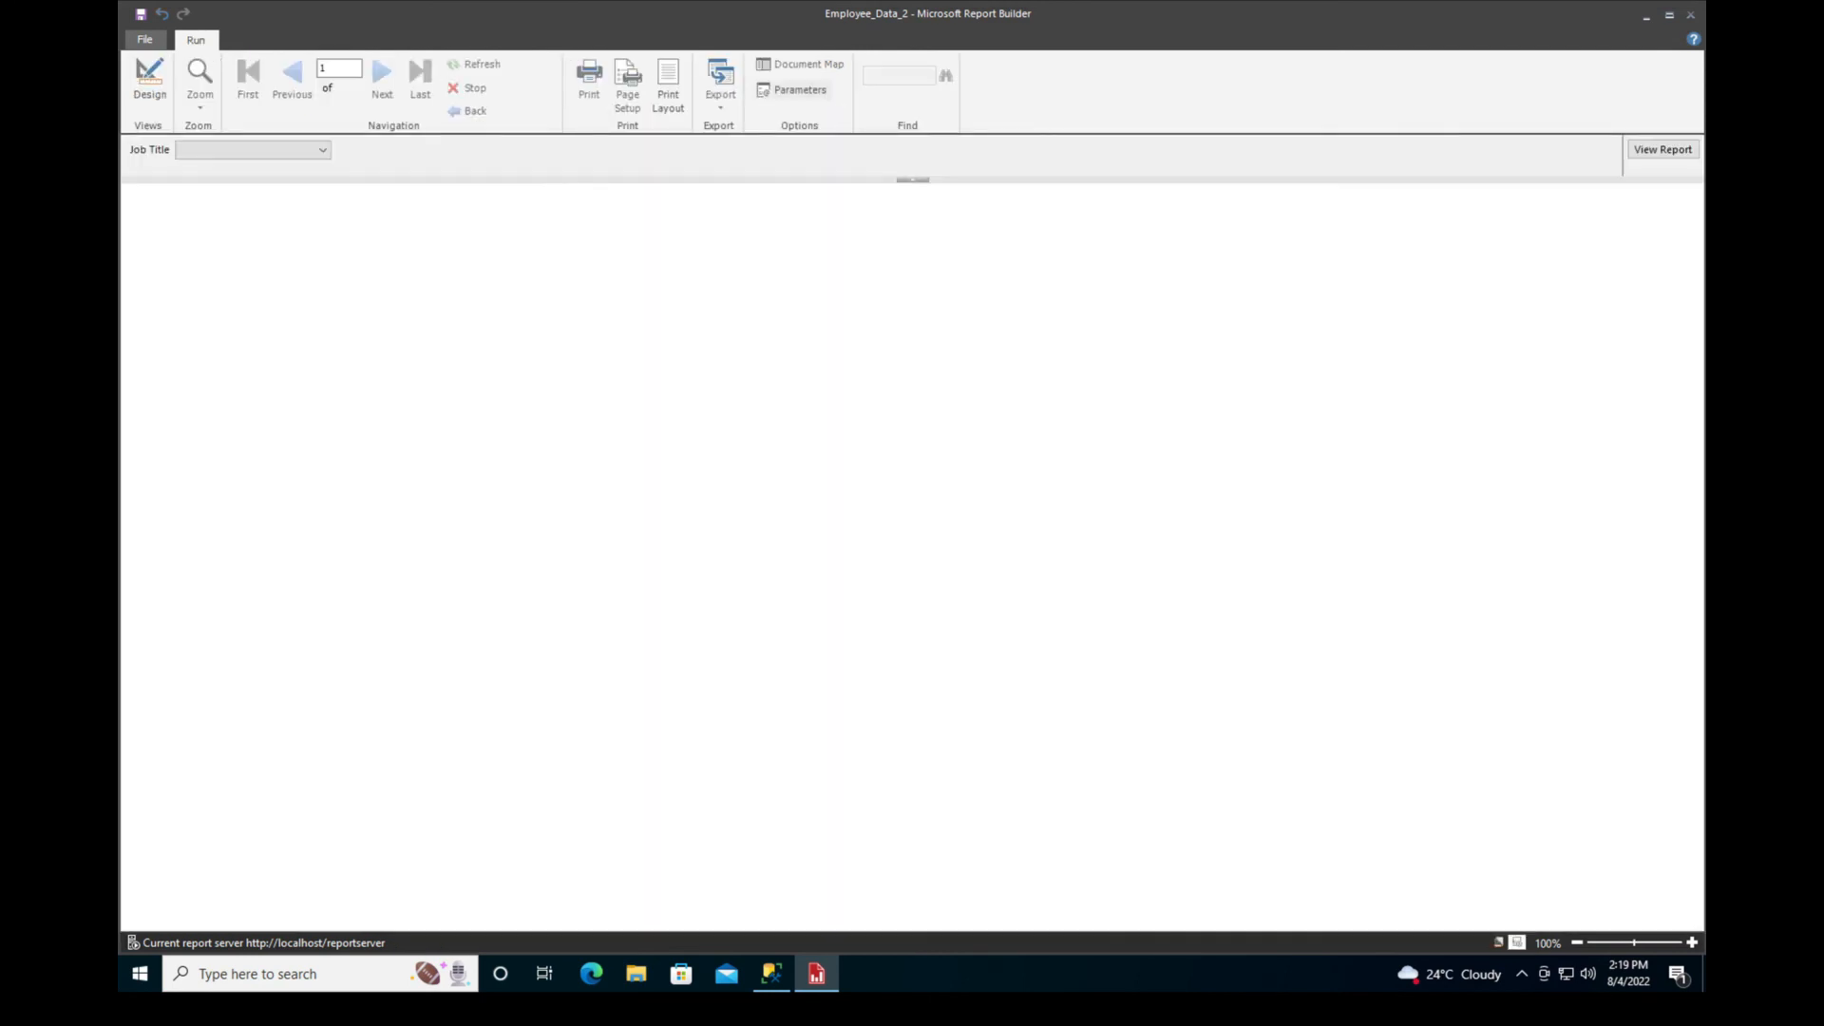
left_click(323, 150)
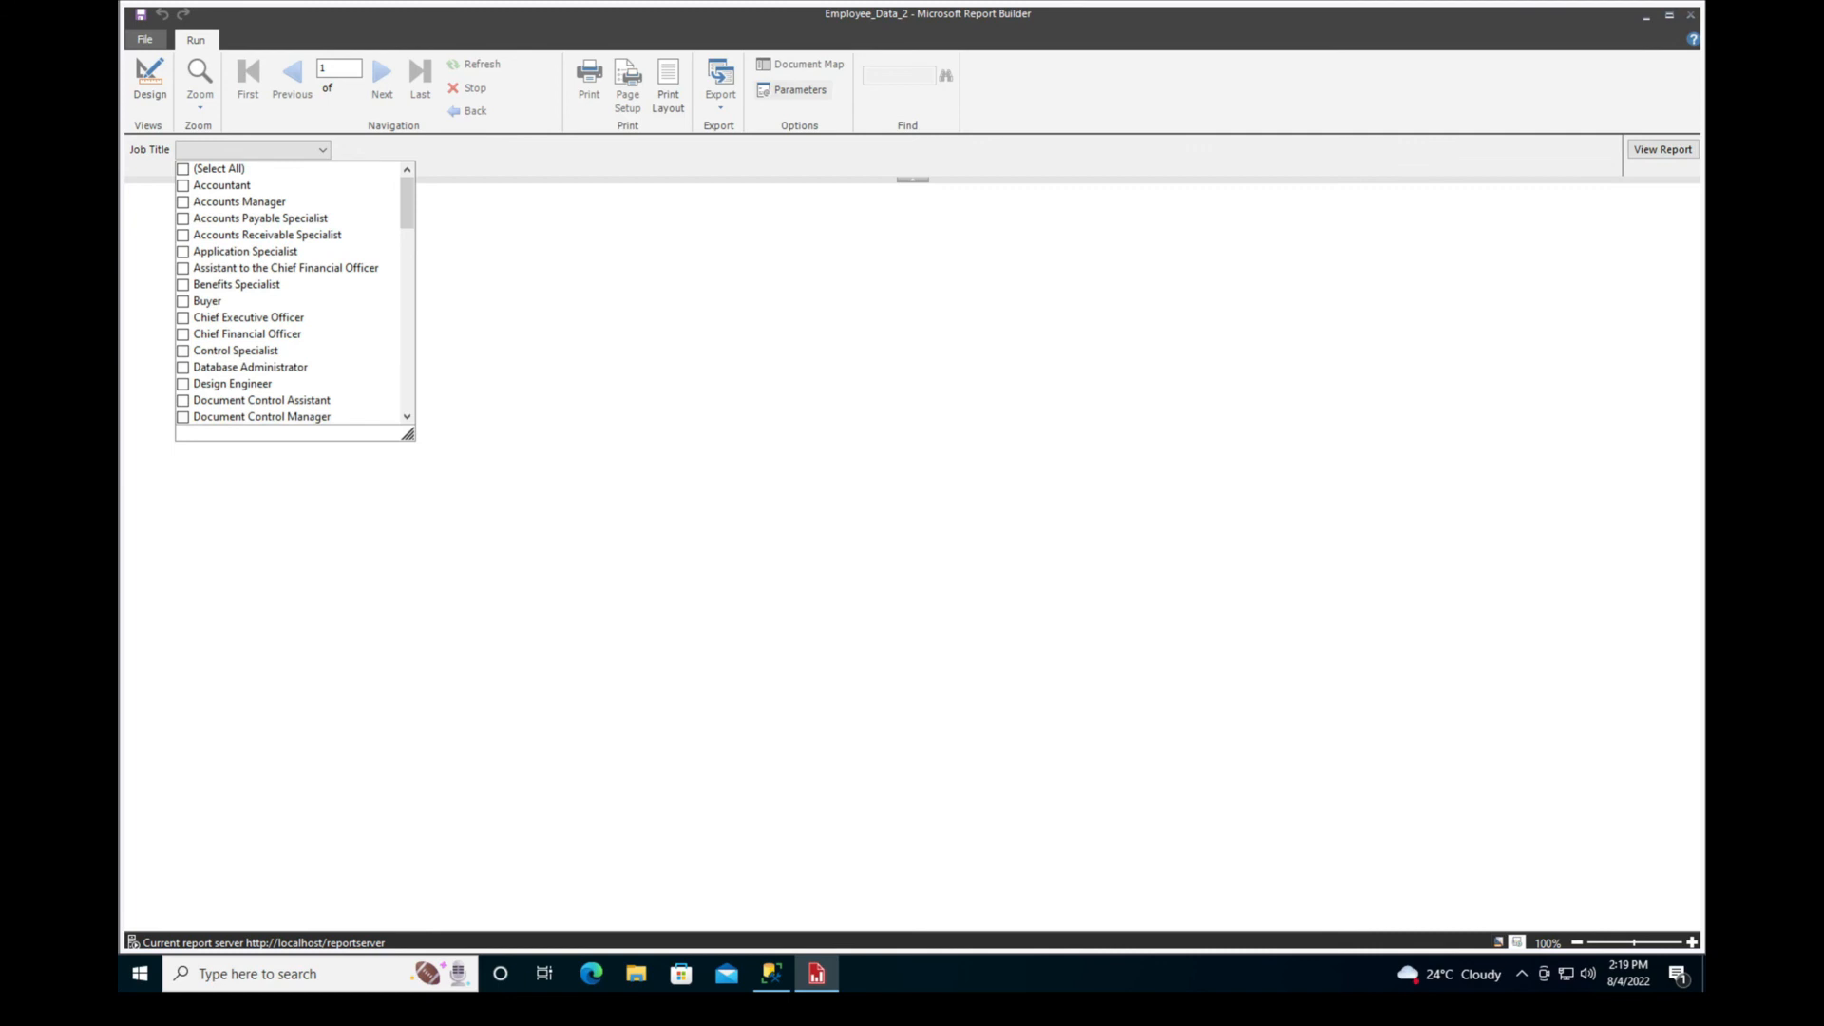
left_click(183, 186)
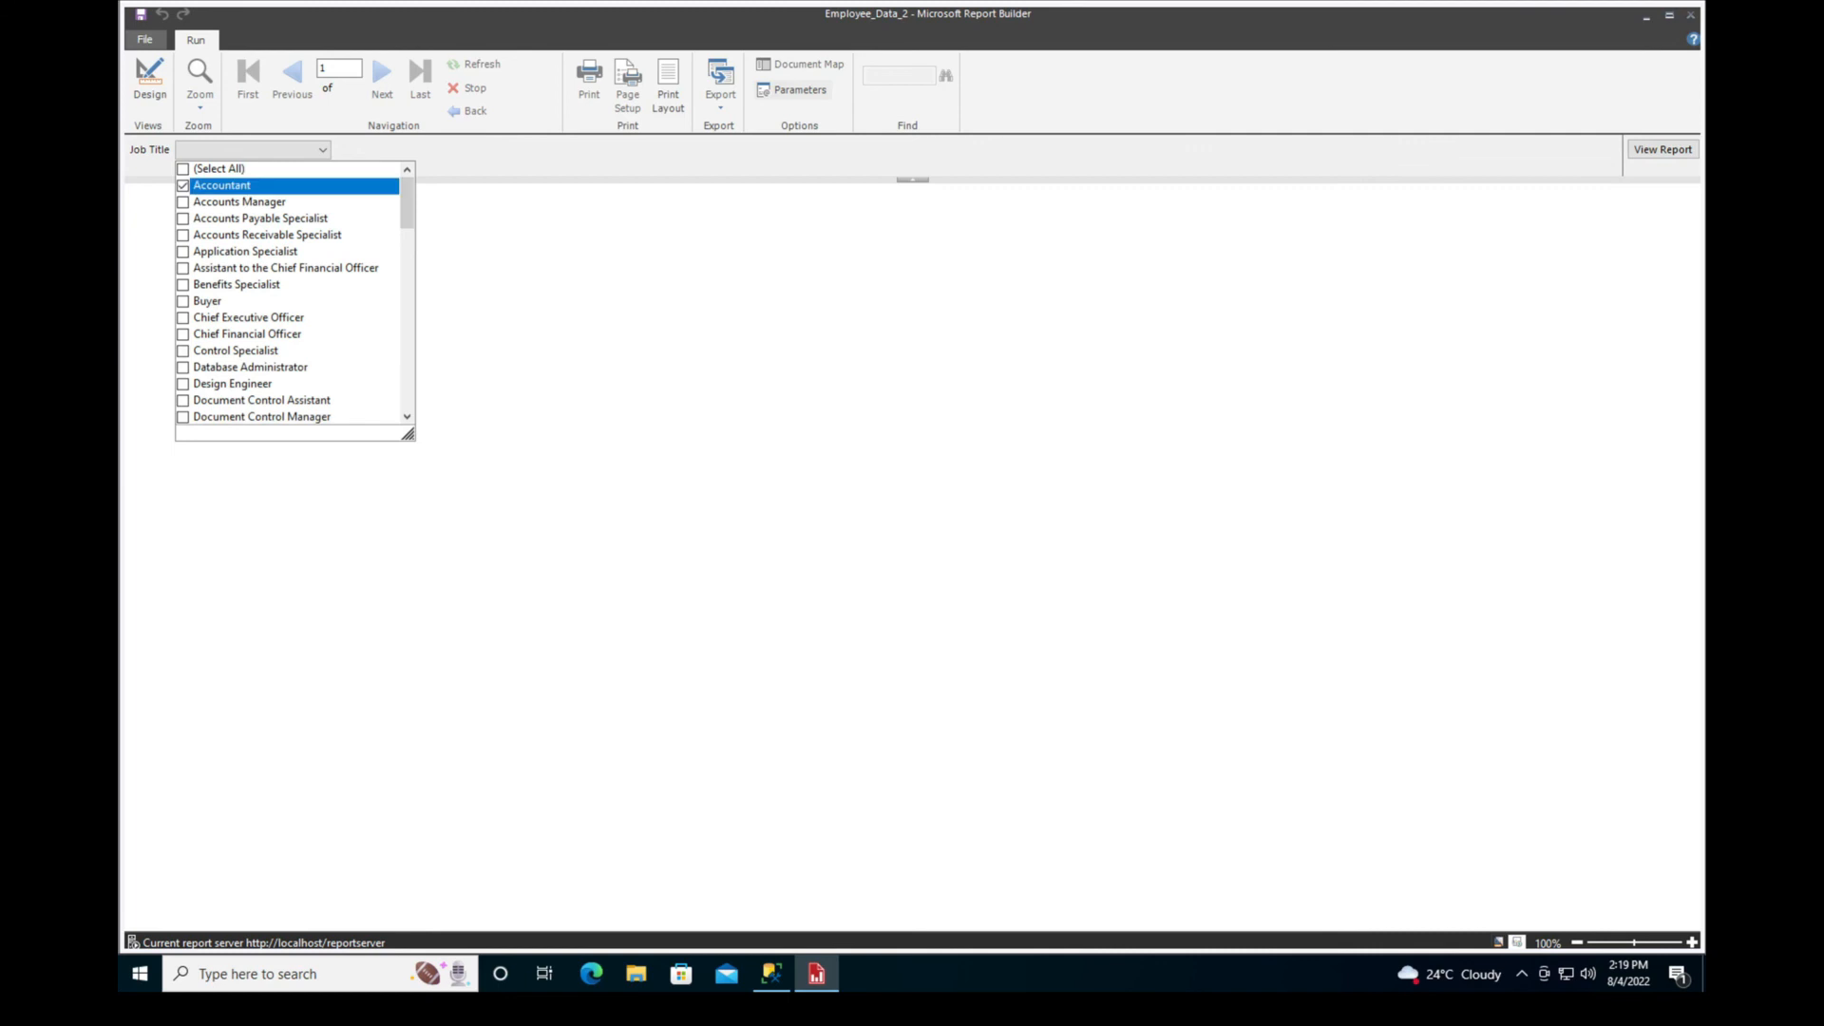
left_click(183, 252)
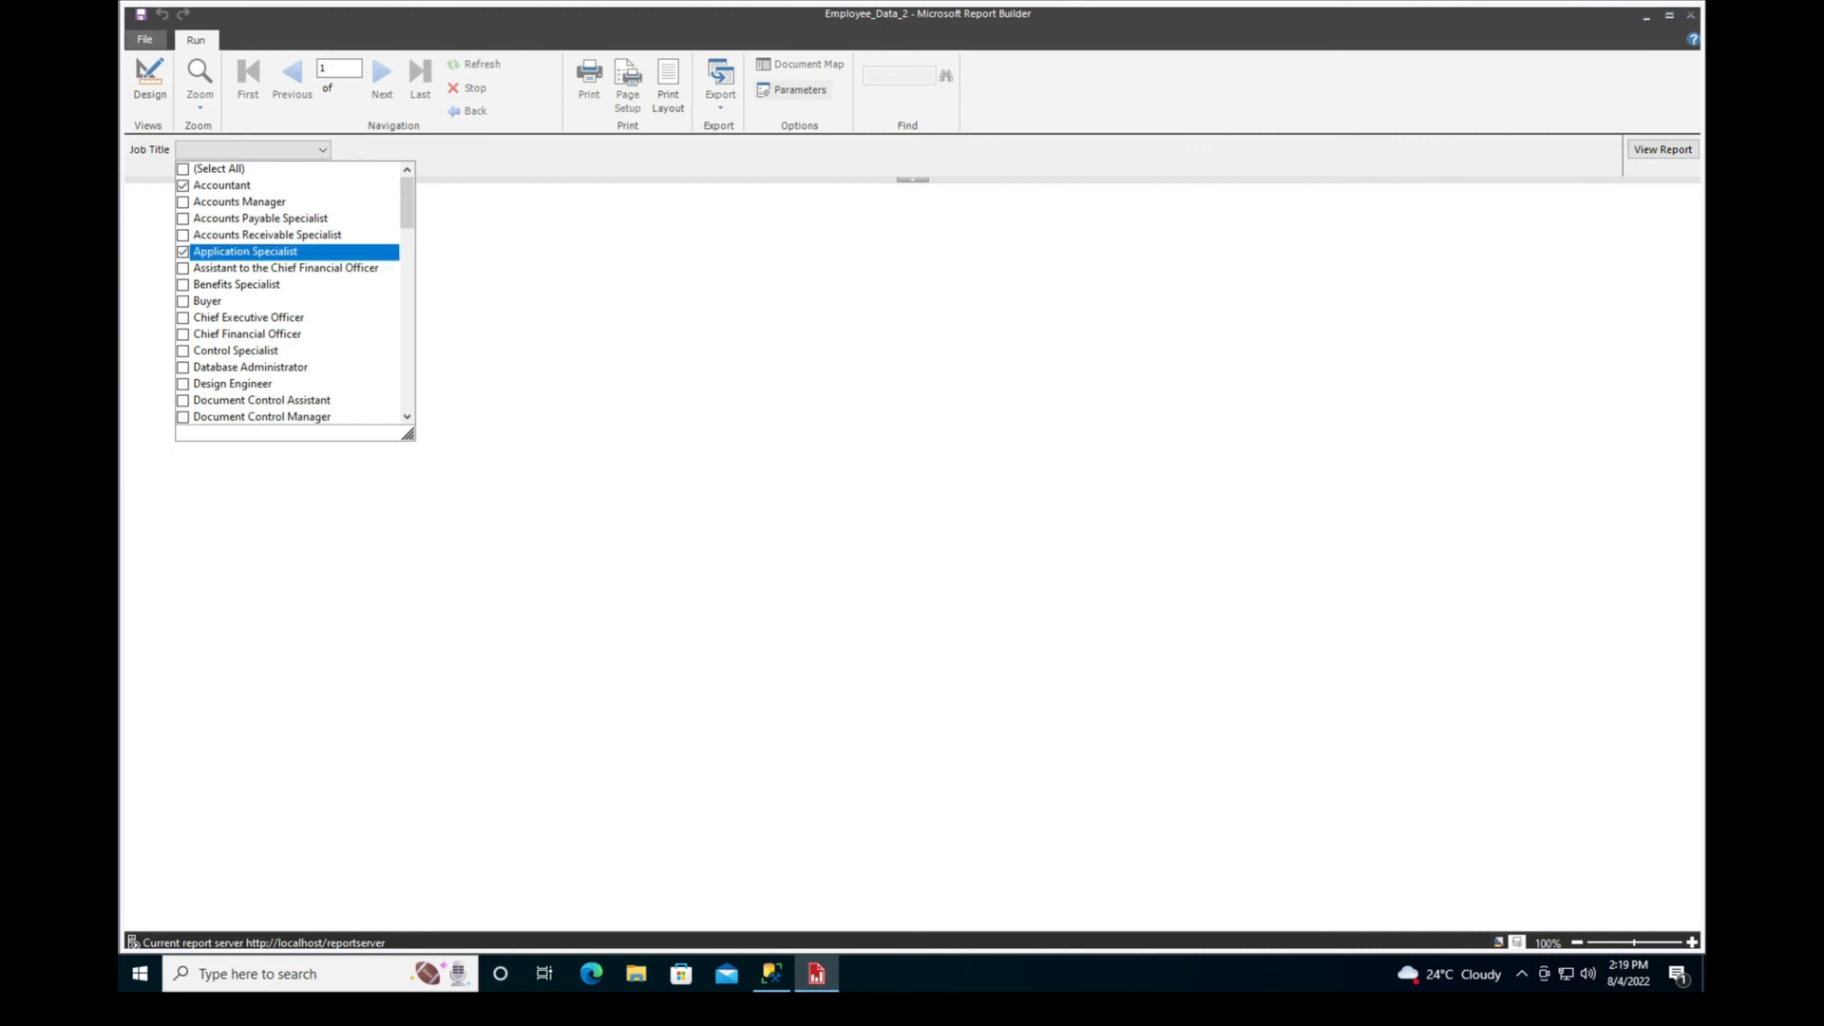
left_click(184, 352)
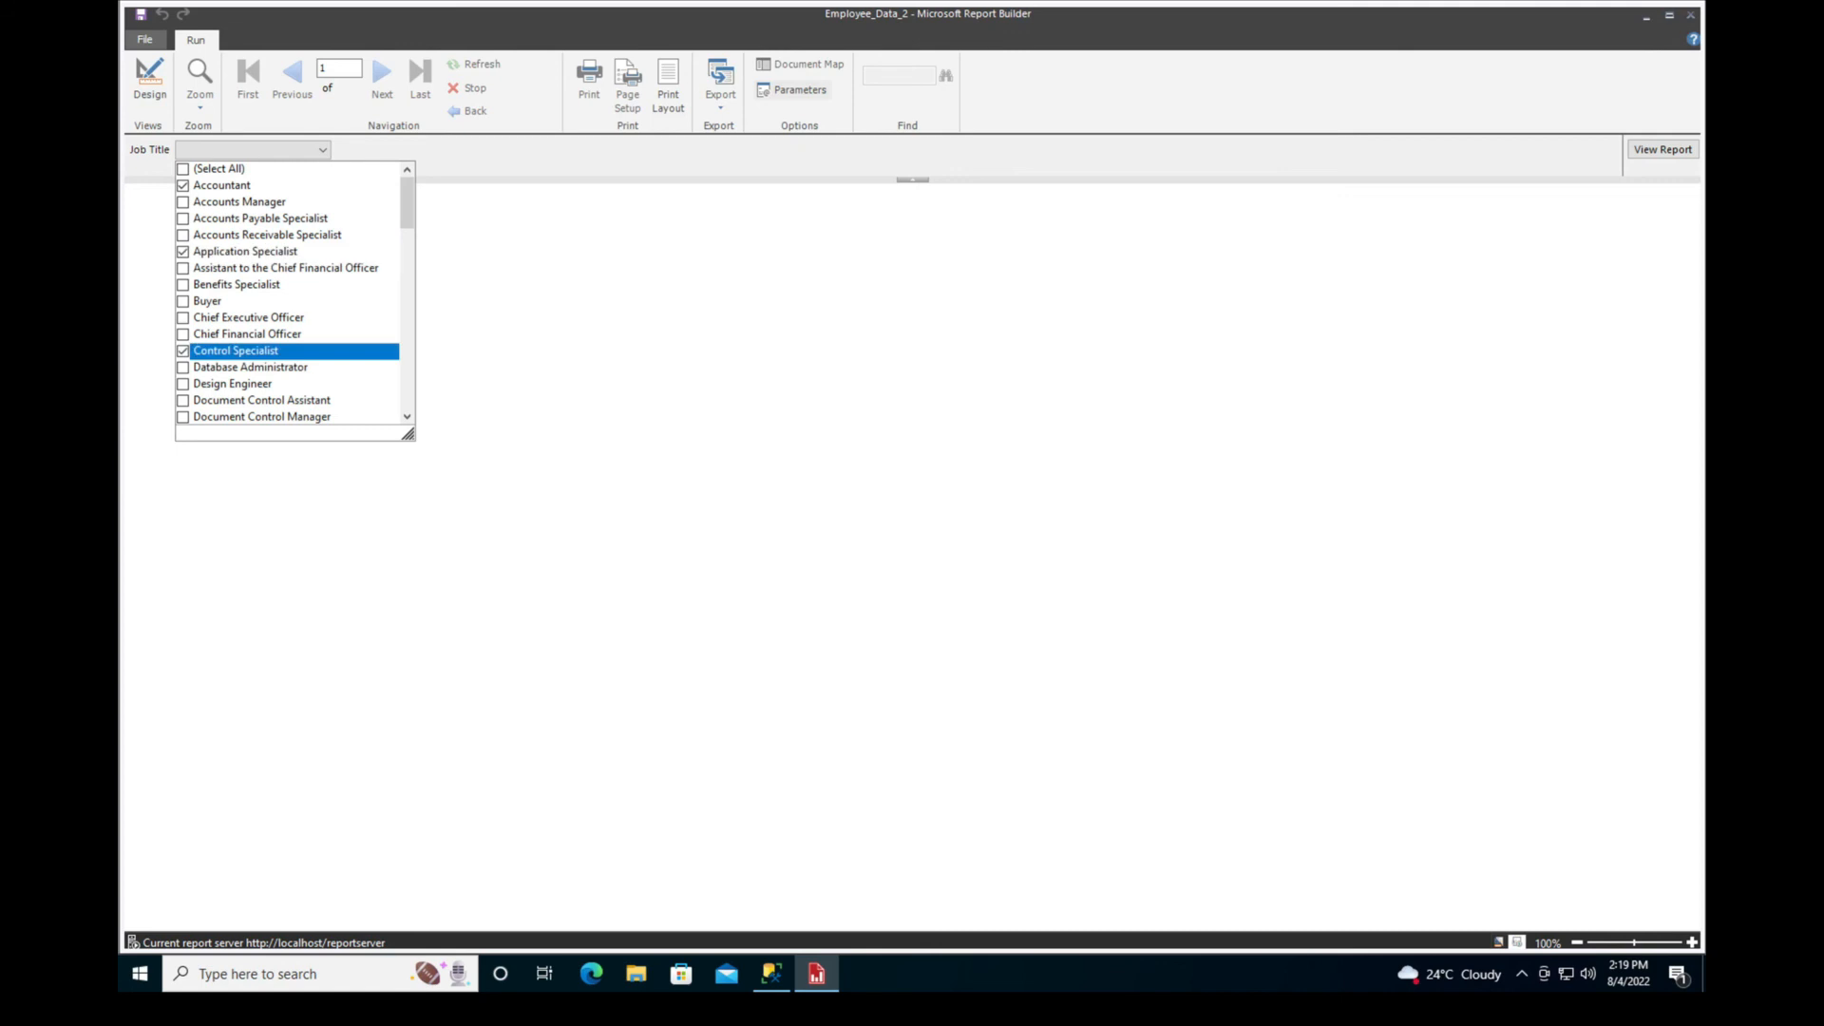
left_click(183, 368)
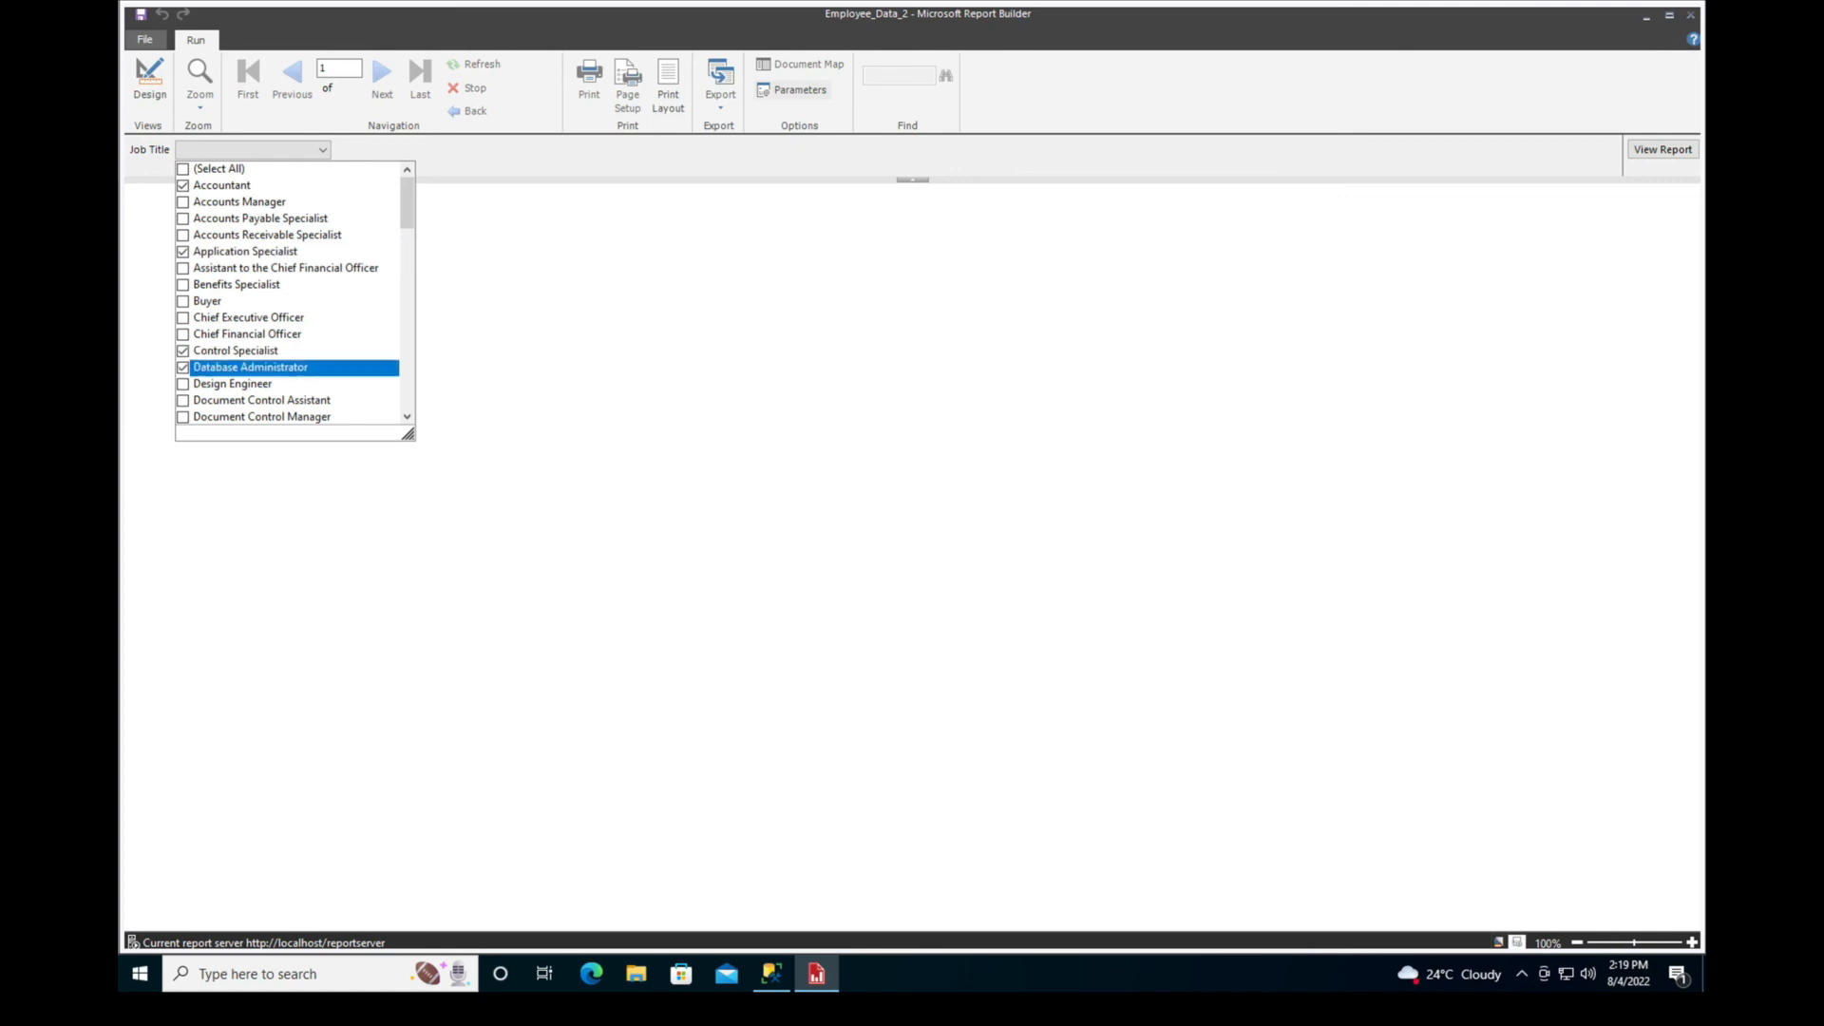
left_click(1662, 150)
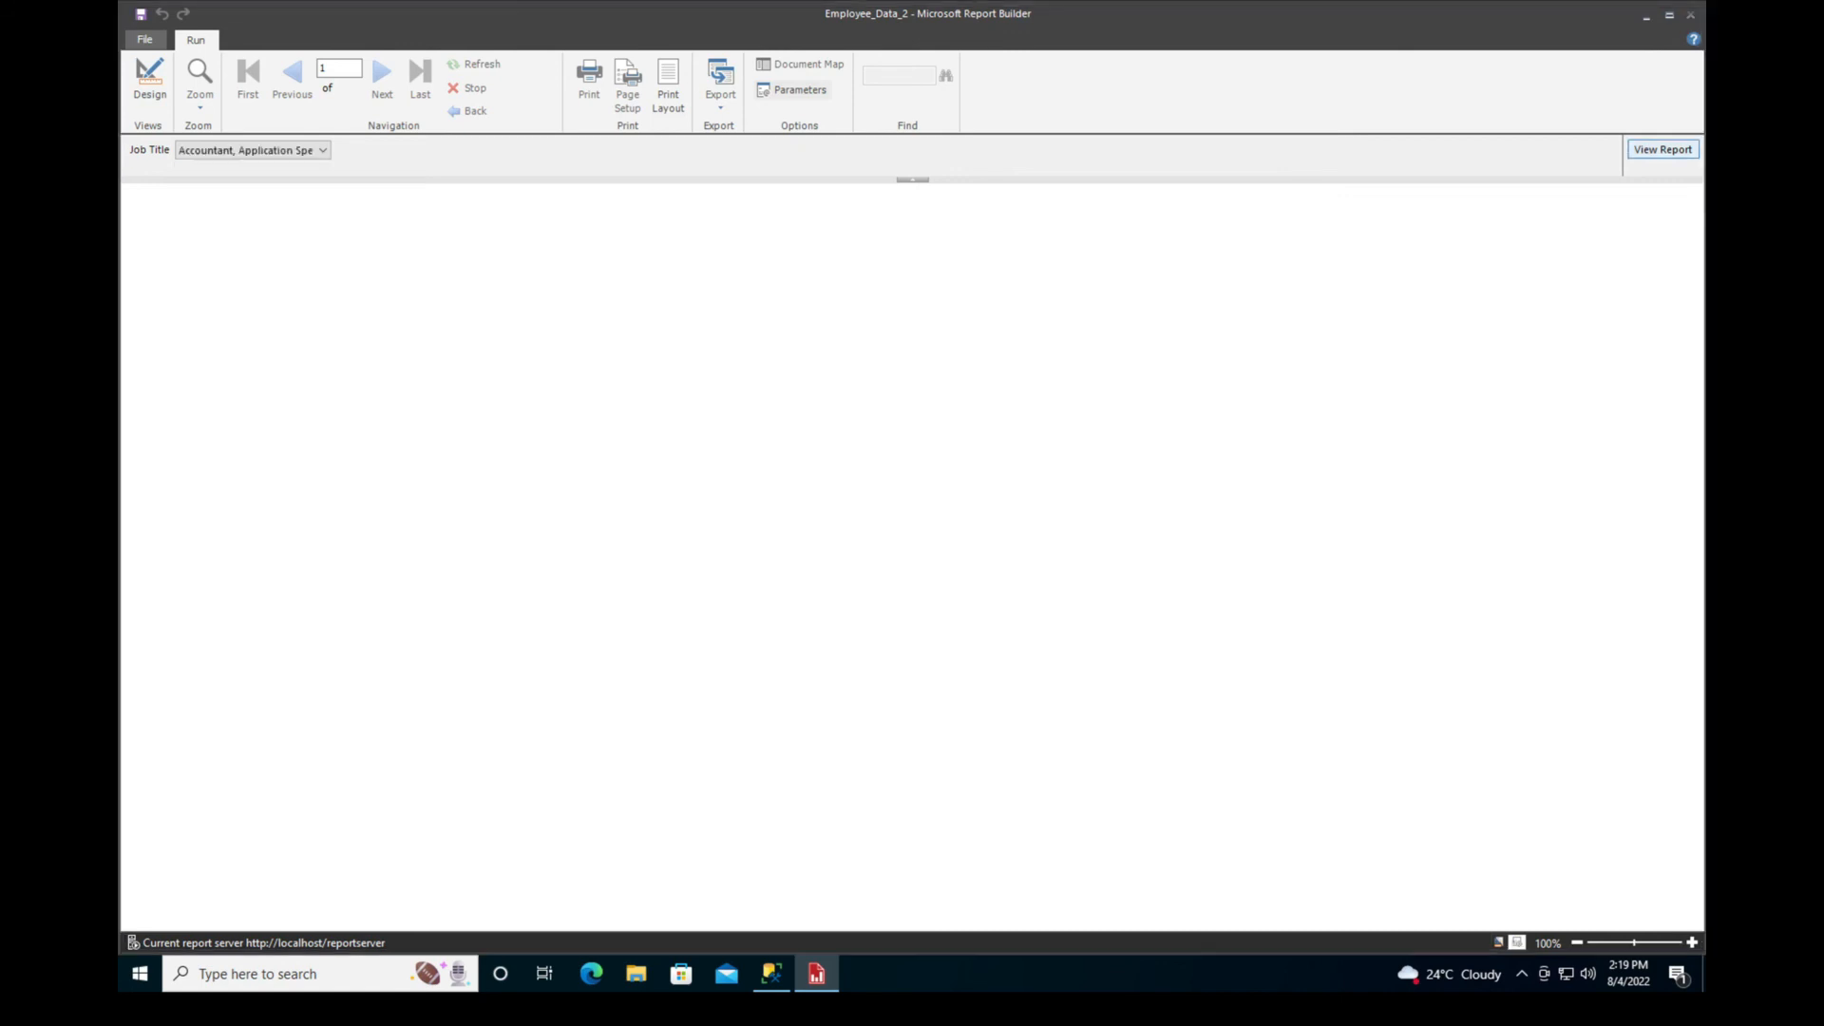